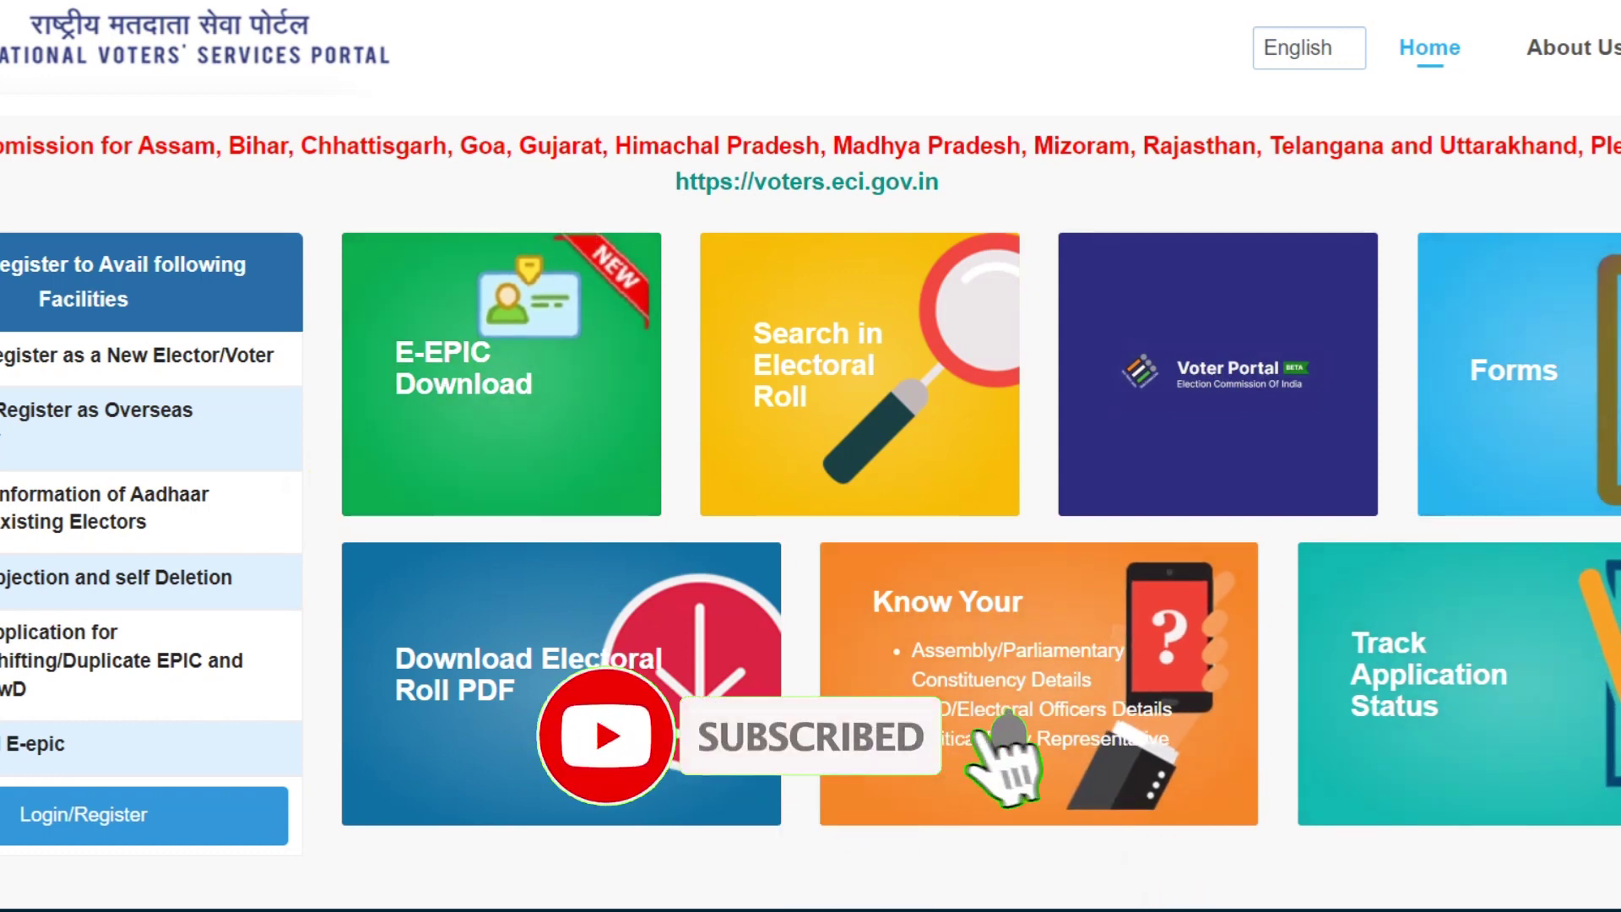
Search Google for "nvsp" in a new browser tab and open the National Voter's Service Portal website.
{"action": "mouse_move", "coordinate": [1111, 910]}
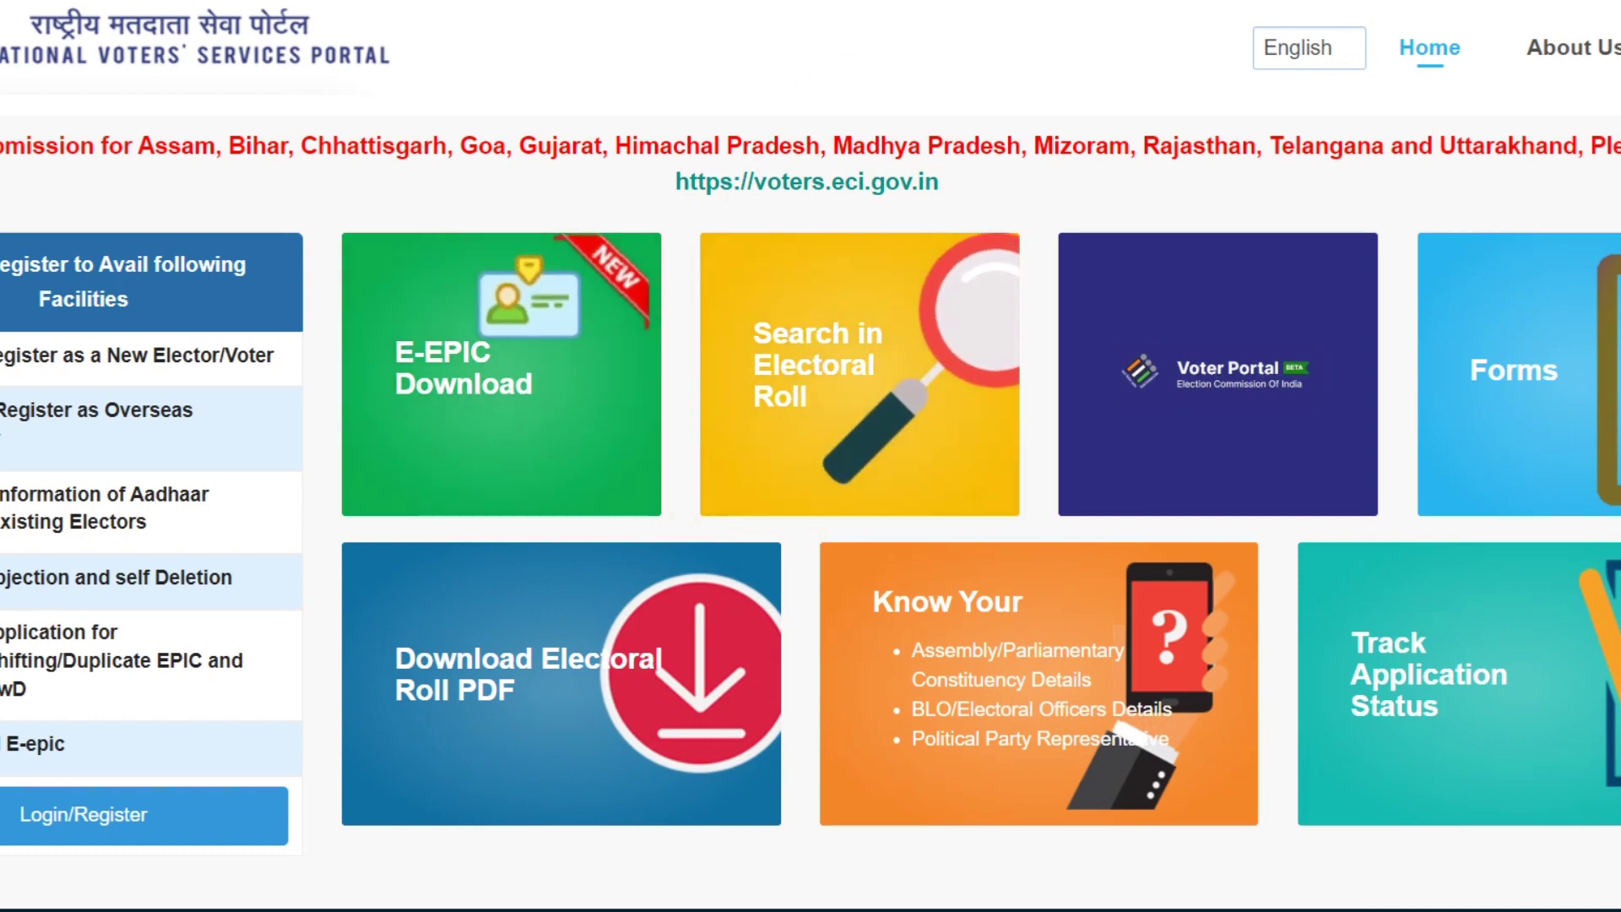
{"action": "key", "text": "ctrl+t"}
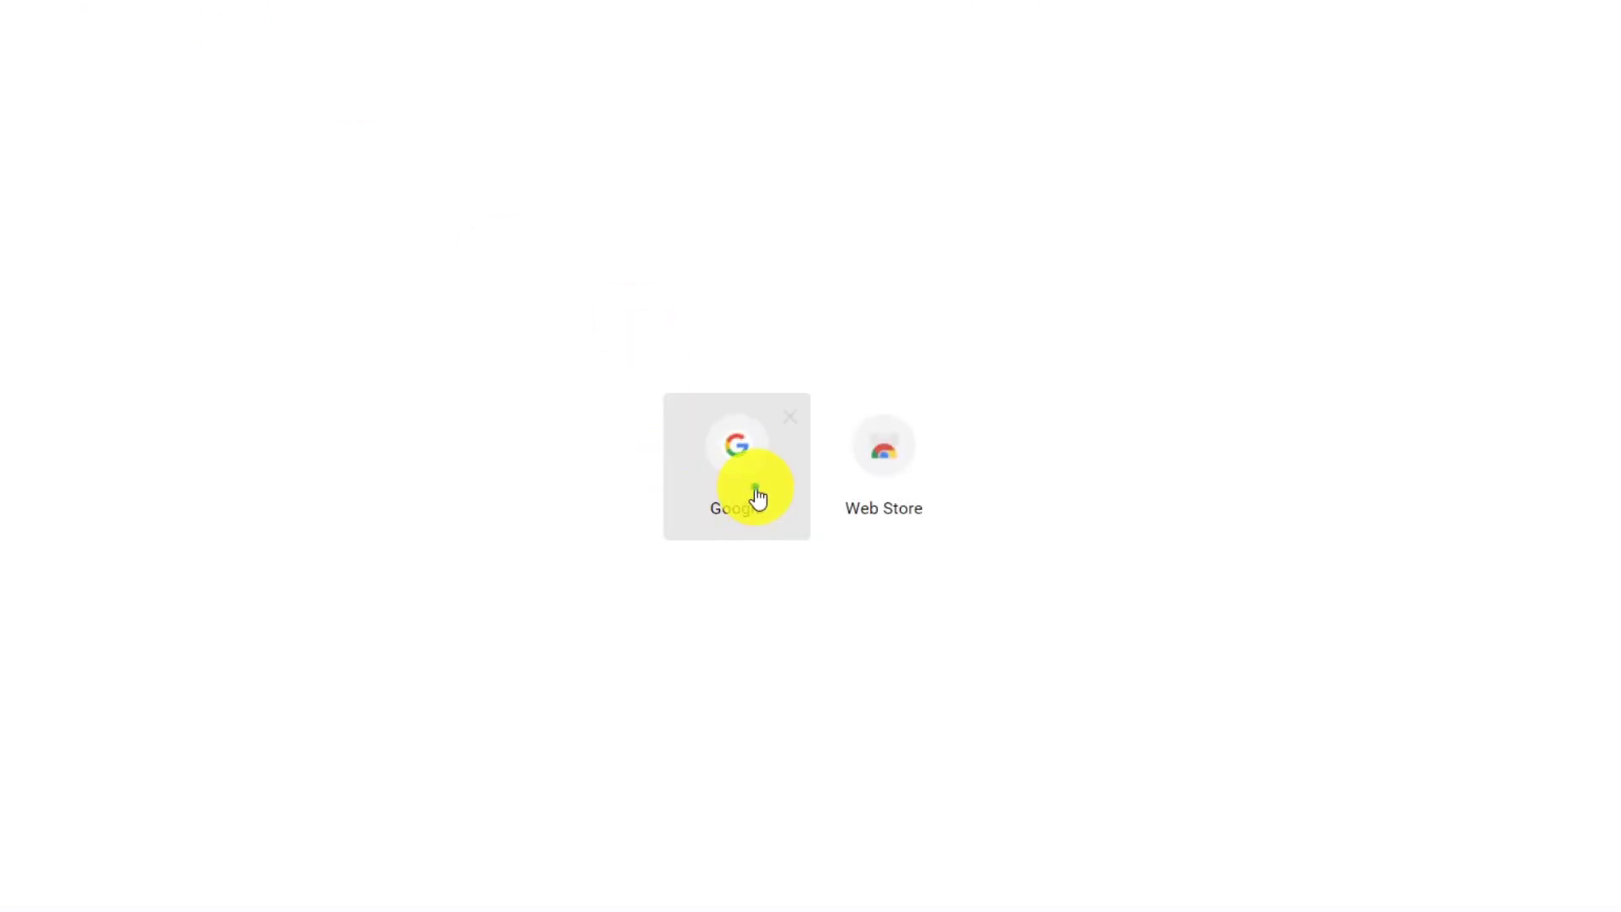
{"action": "left_click", "coordinate": [760, 487]}
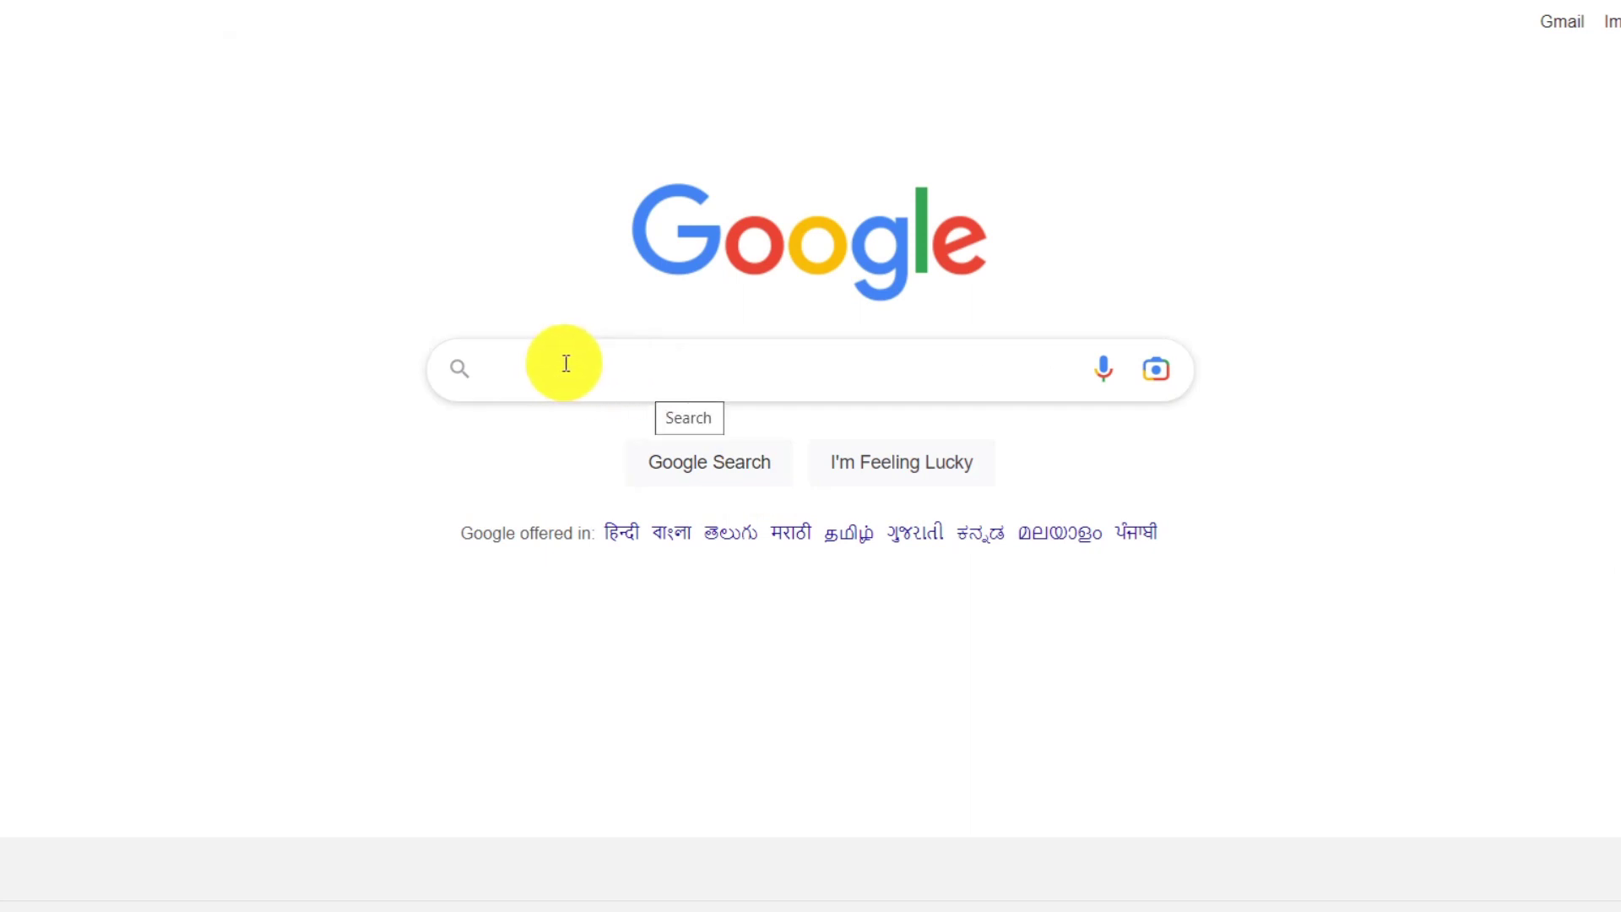
{"action": "type", "text": "nvsp"}
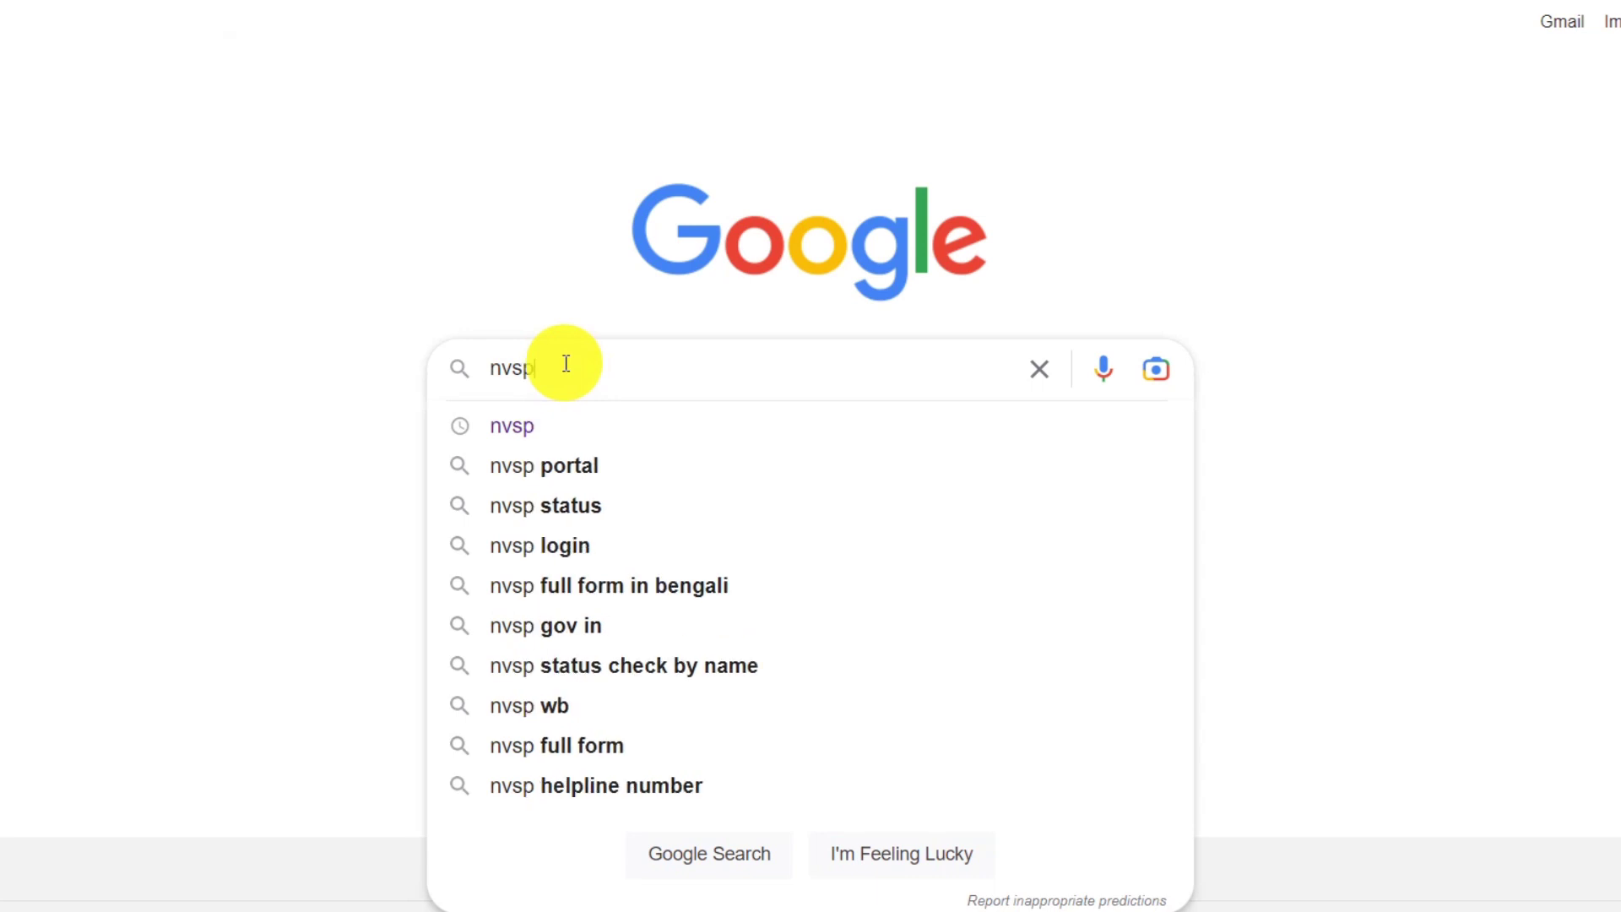
{"action": "left_click", "coordinate": [534, 426]}
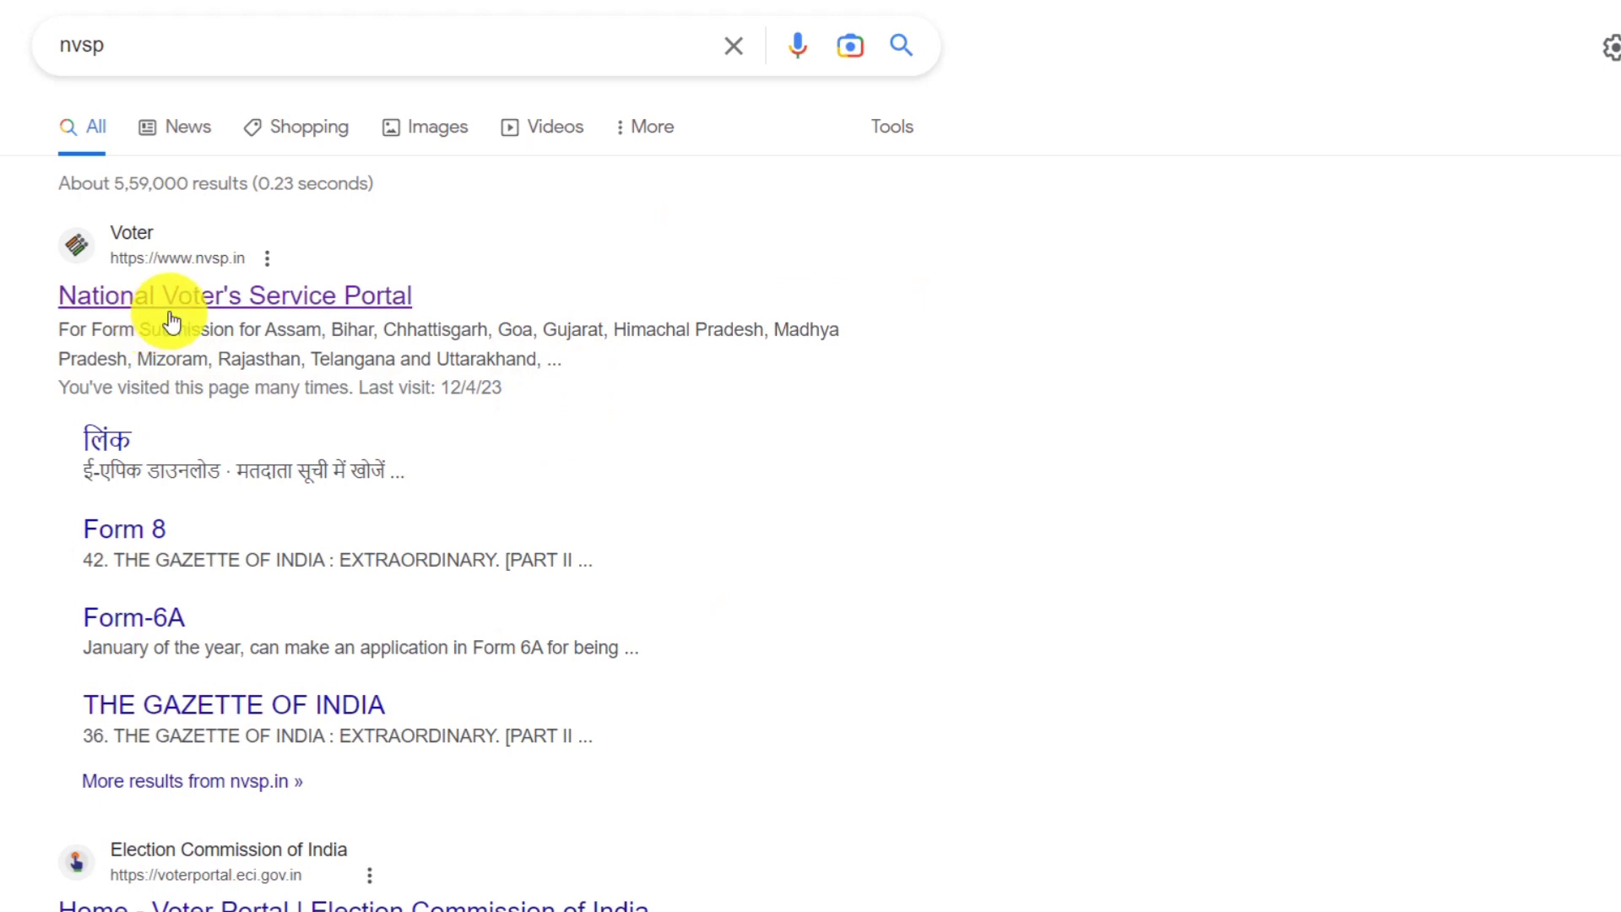
{"action": "left_click", "coordinate": [353, 300]}
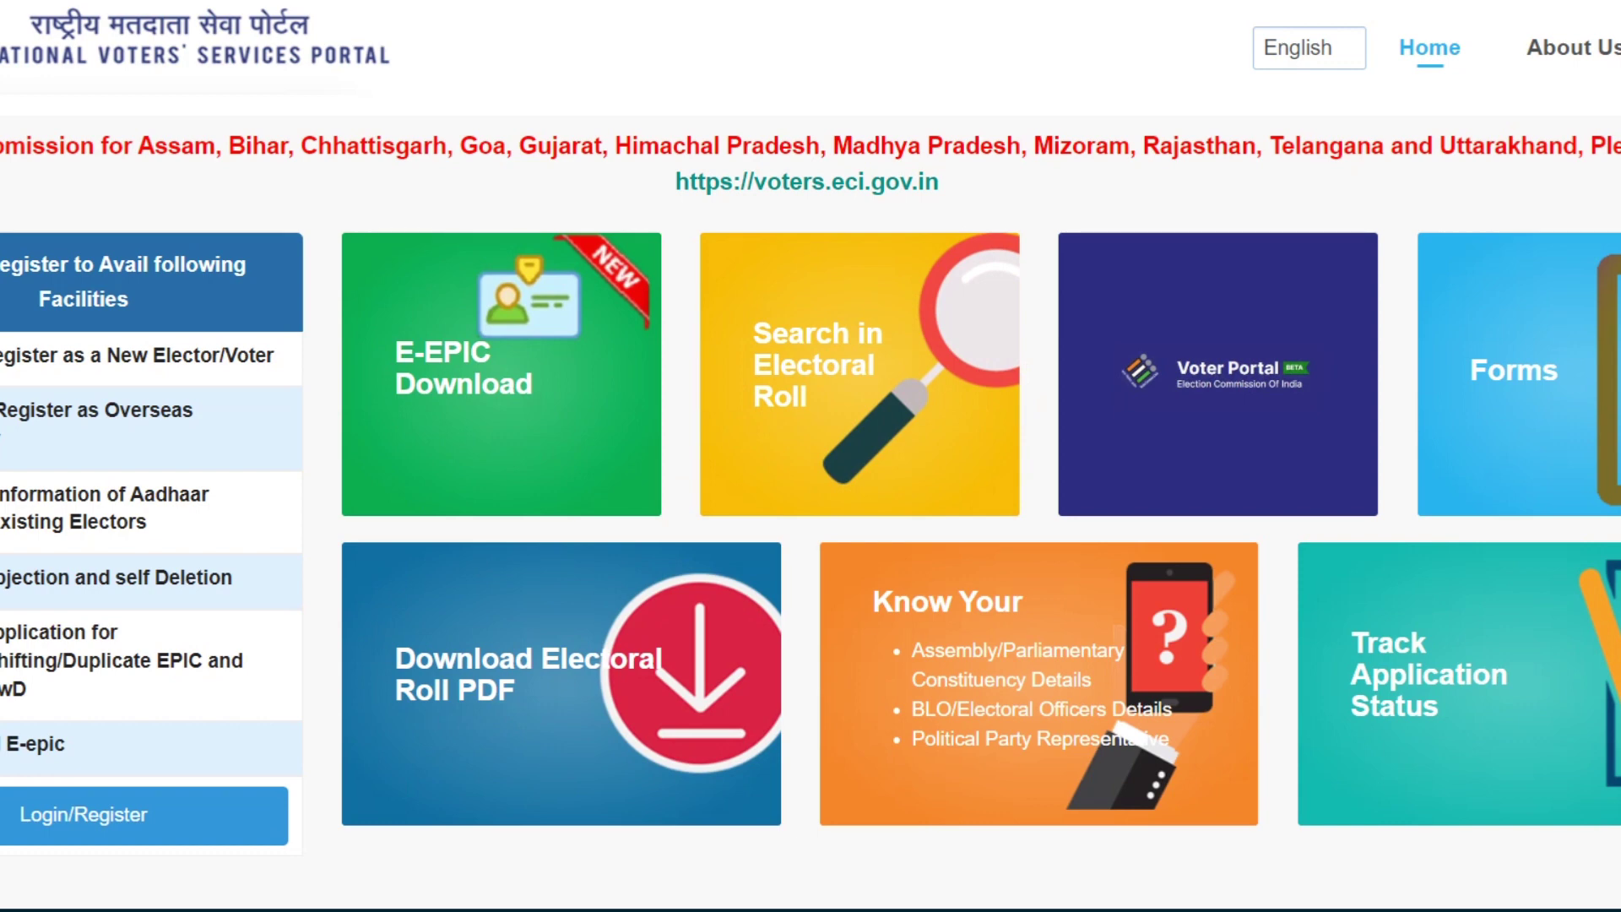
Open the portal's login page and view the new-user registration page for mobile number verification.
{"action": "left_click", "coordinate": [85, 823]}
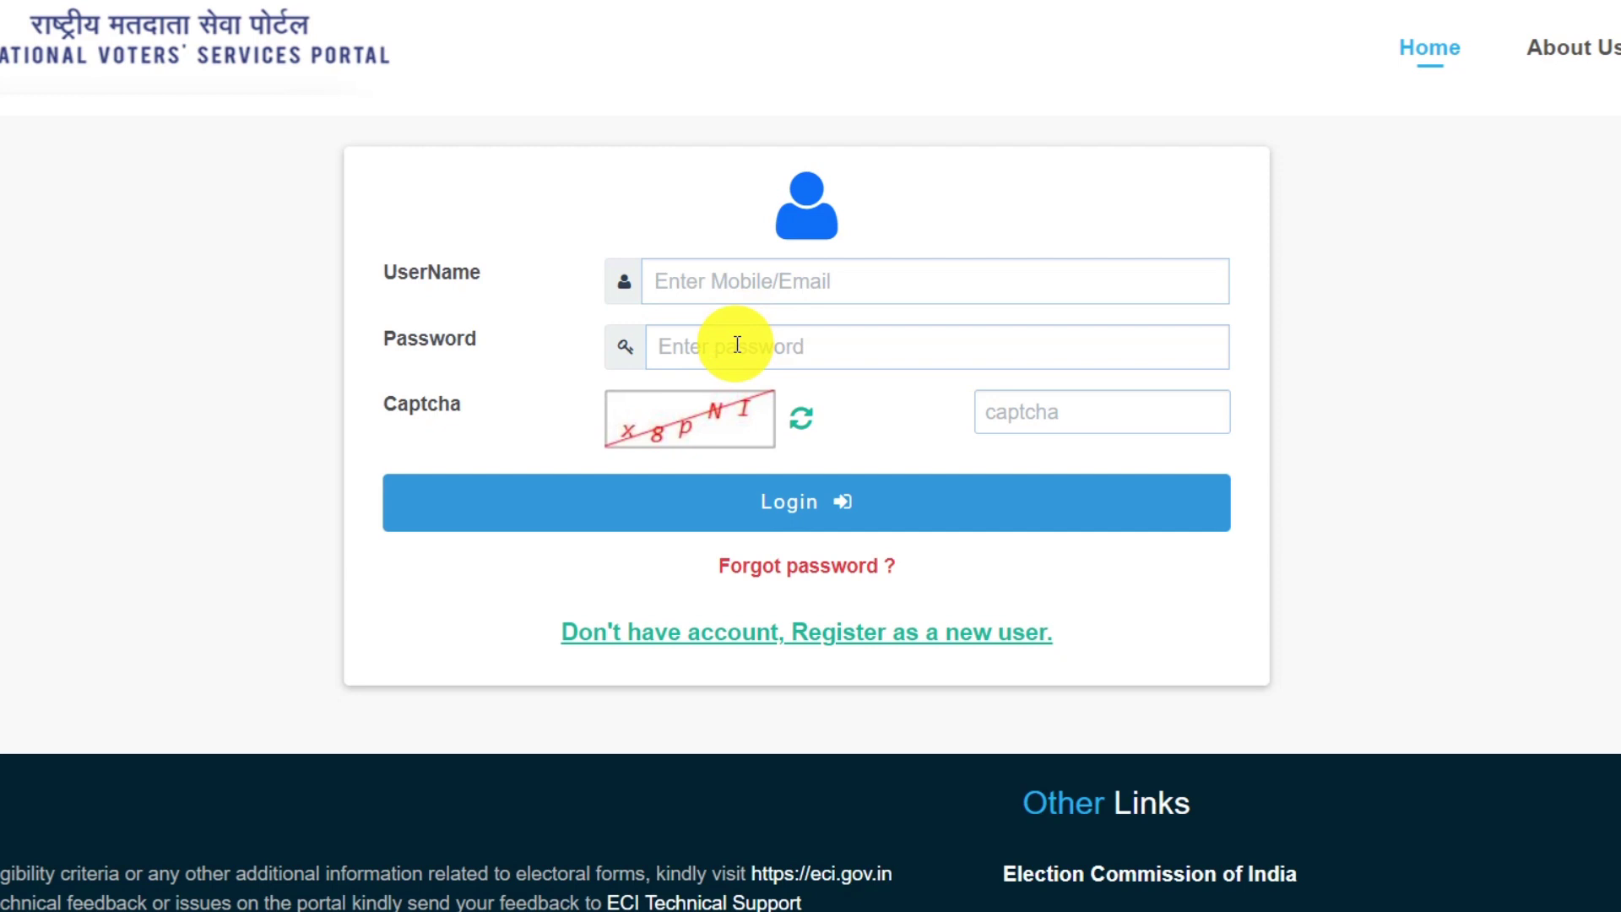
{"action": "left_click", "coordinate": [848, 635]}
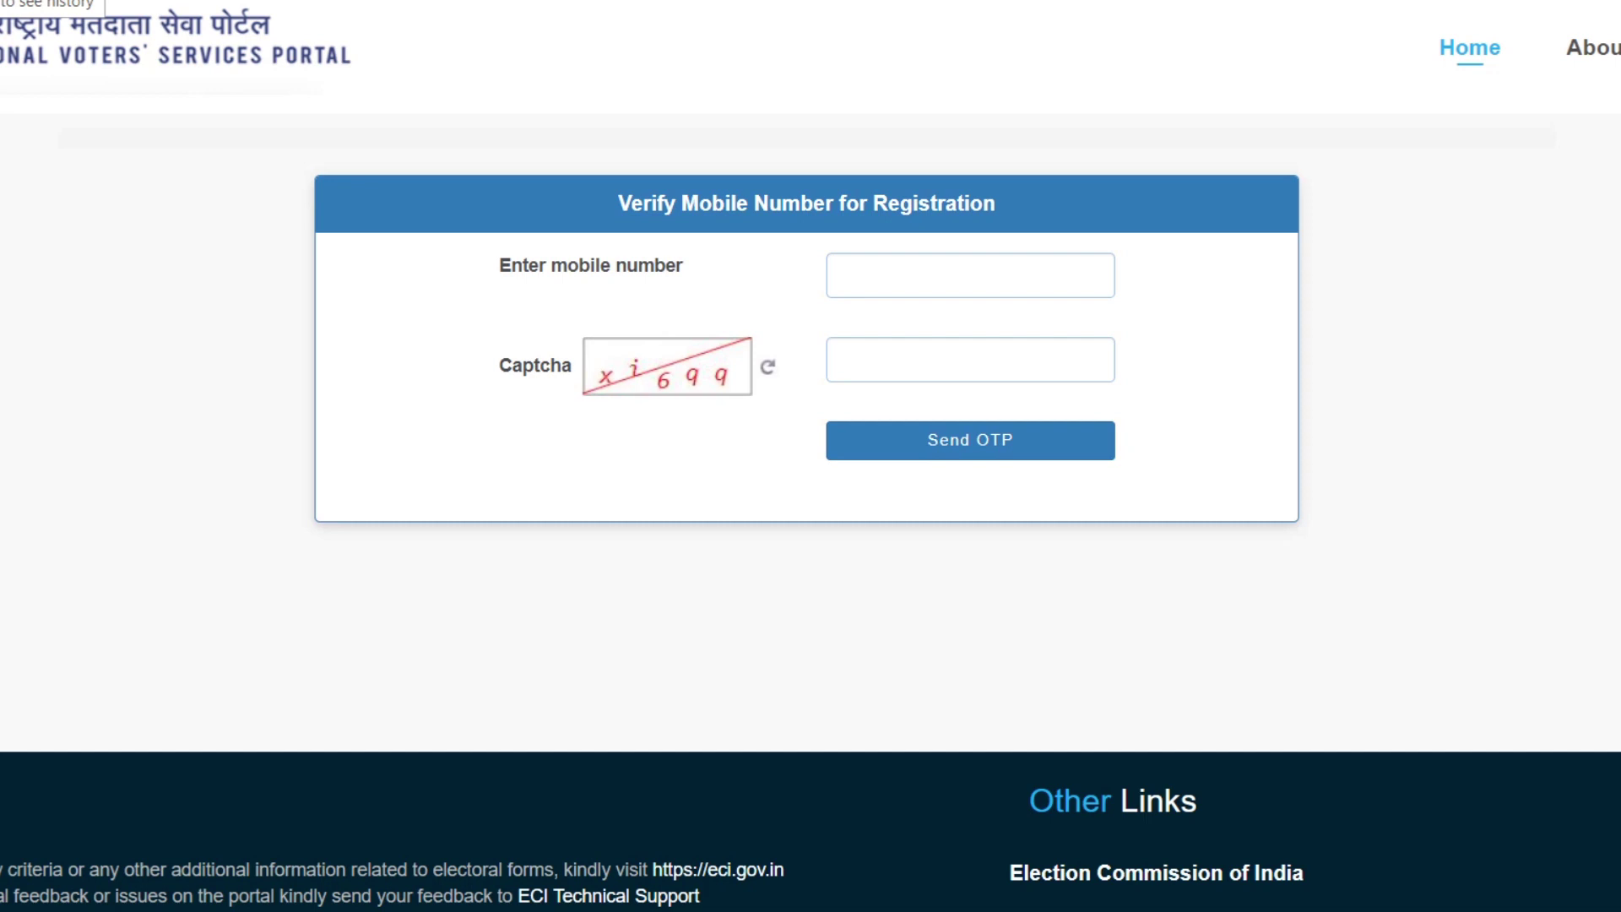
{"action": "left_click", "coordinate": [25, 0]}
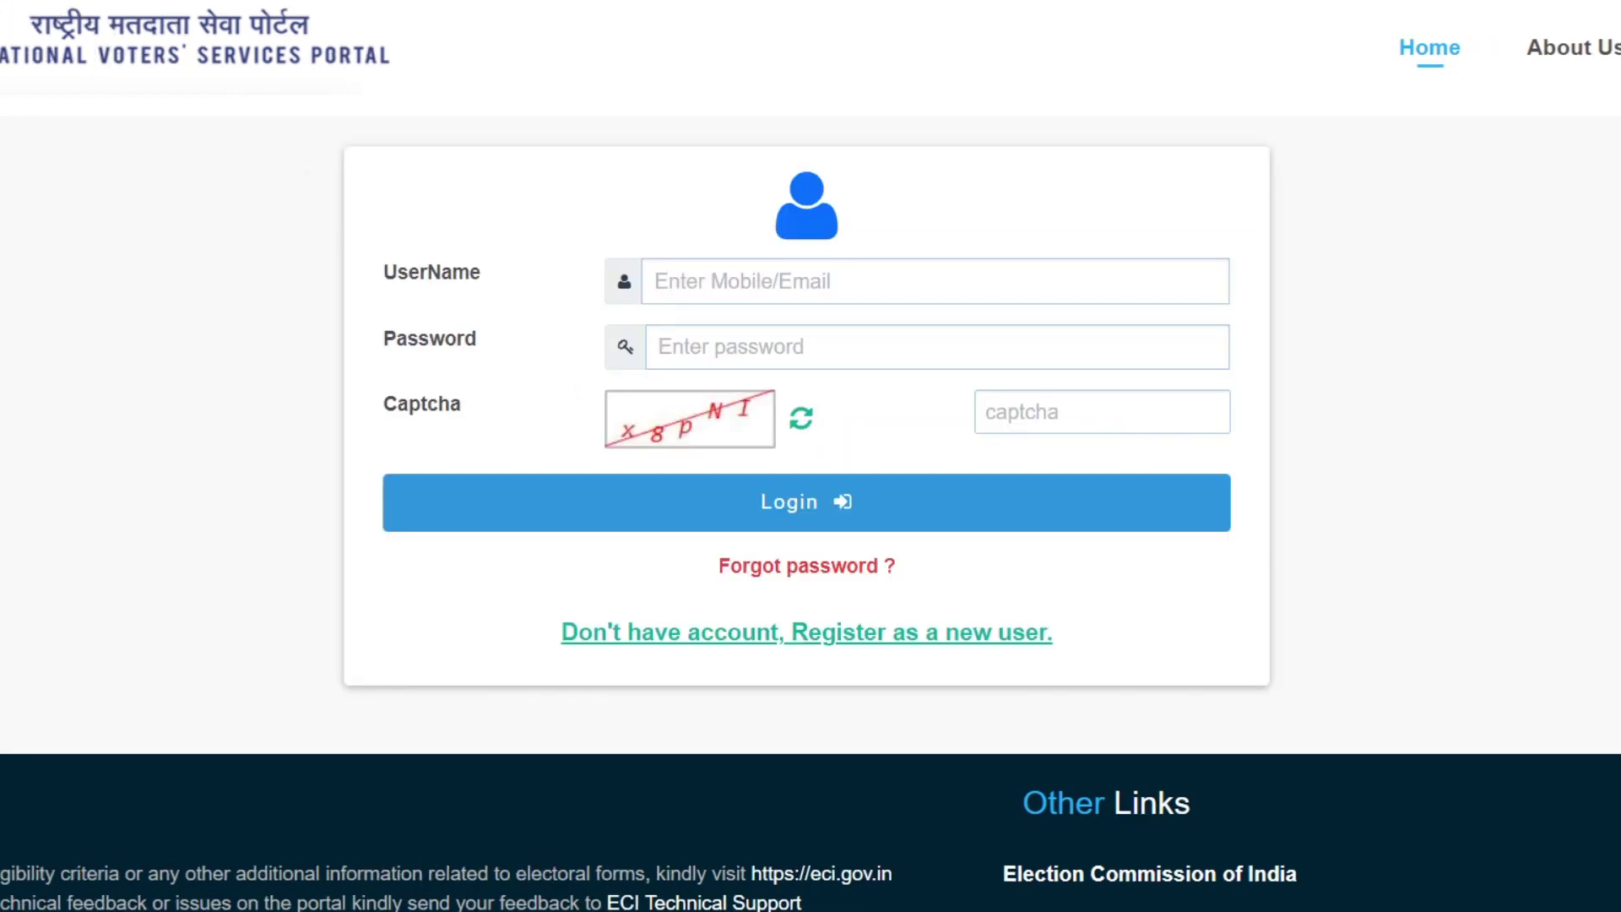
Sign in to the portal with the account's username, password and captcha.
{"action": "left_click", "coordinate": [833, 283]}
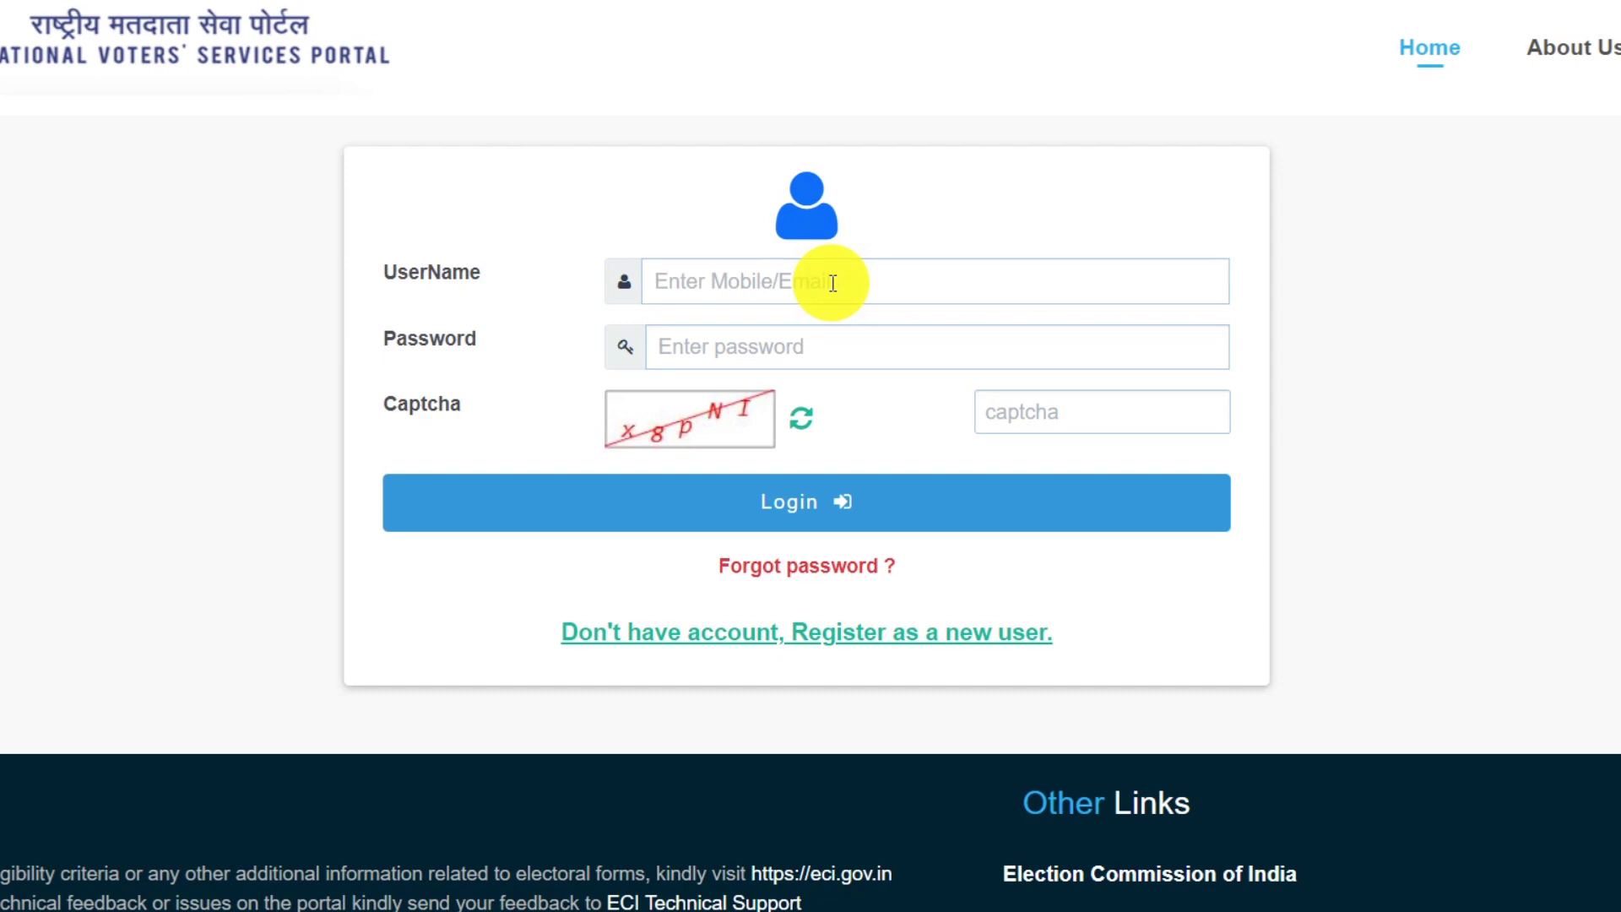
{"action": "left_click", "coordinate": [698, 635]}
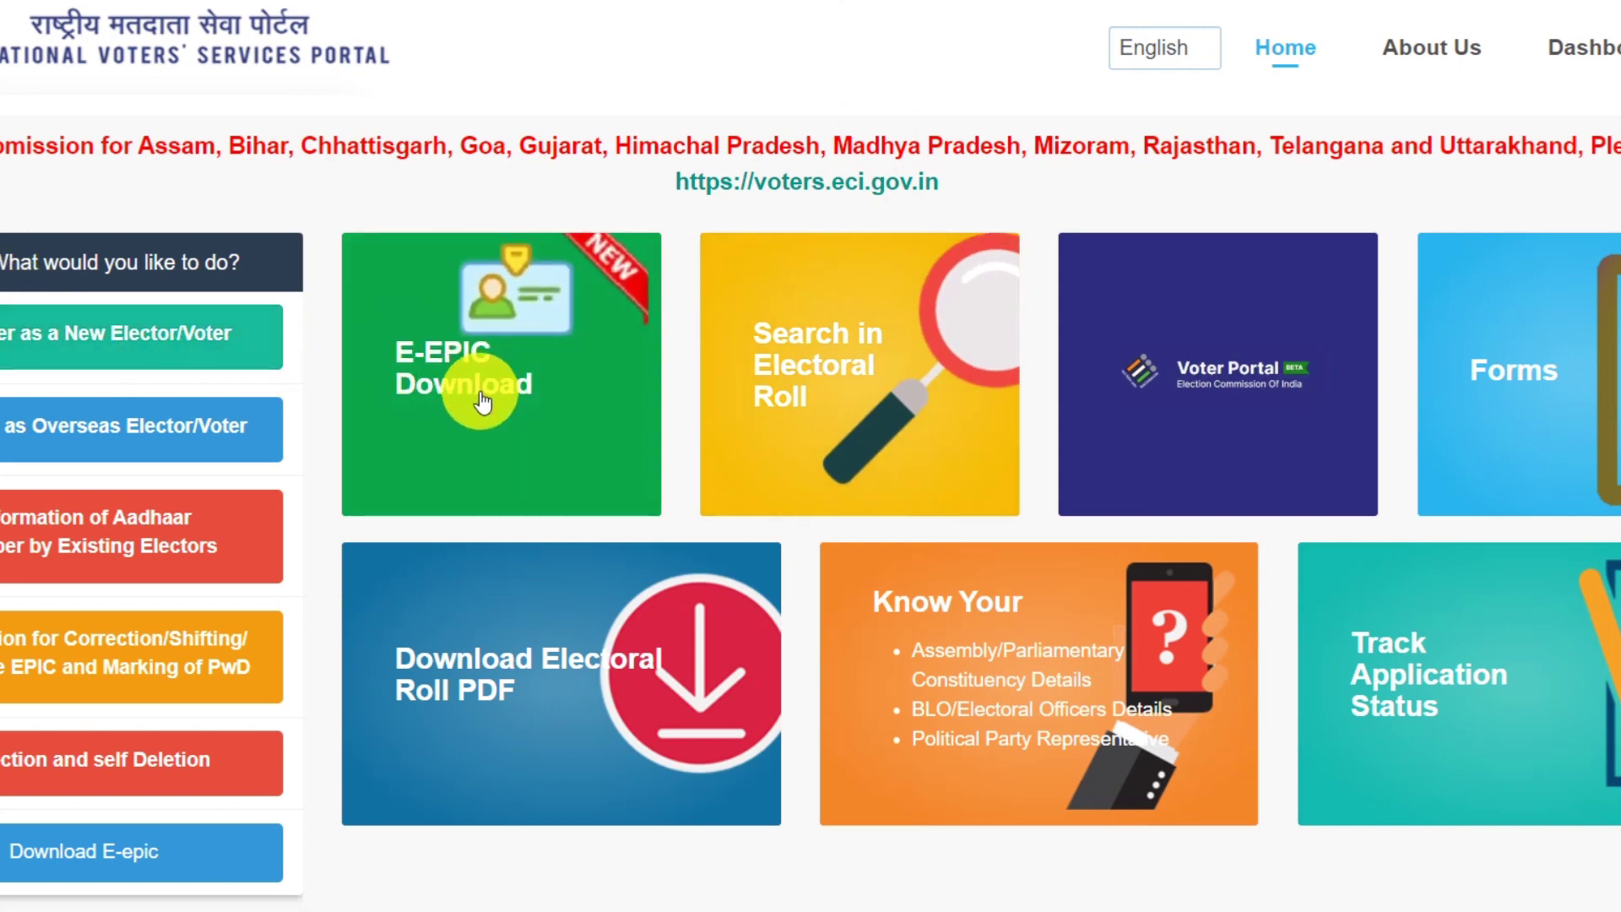
Open Form 6, the application form for new voters, from the new elector registration page.
{"action": "scroll", "coordinate": [489, 376], "scroll_direction": "down", "scroll_amount": 5}
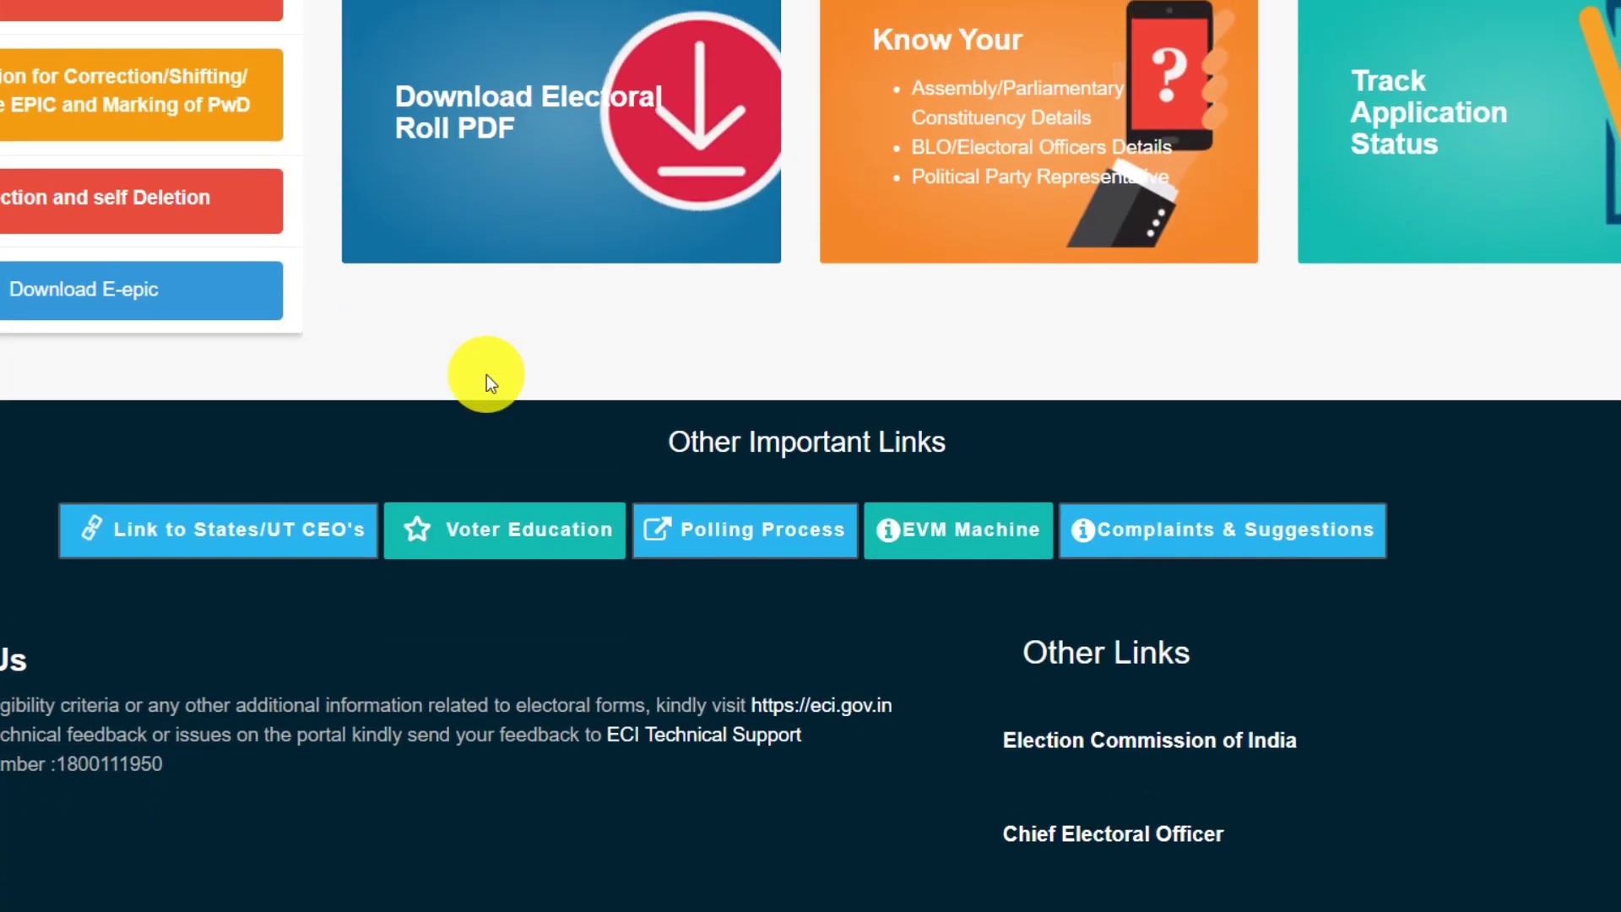
{"action": "scroll", "coordinate": [487, 373], "scroll_direction": "up", "scroll_amount": 5}
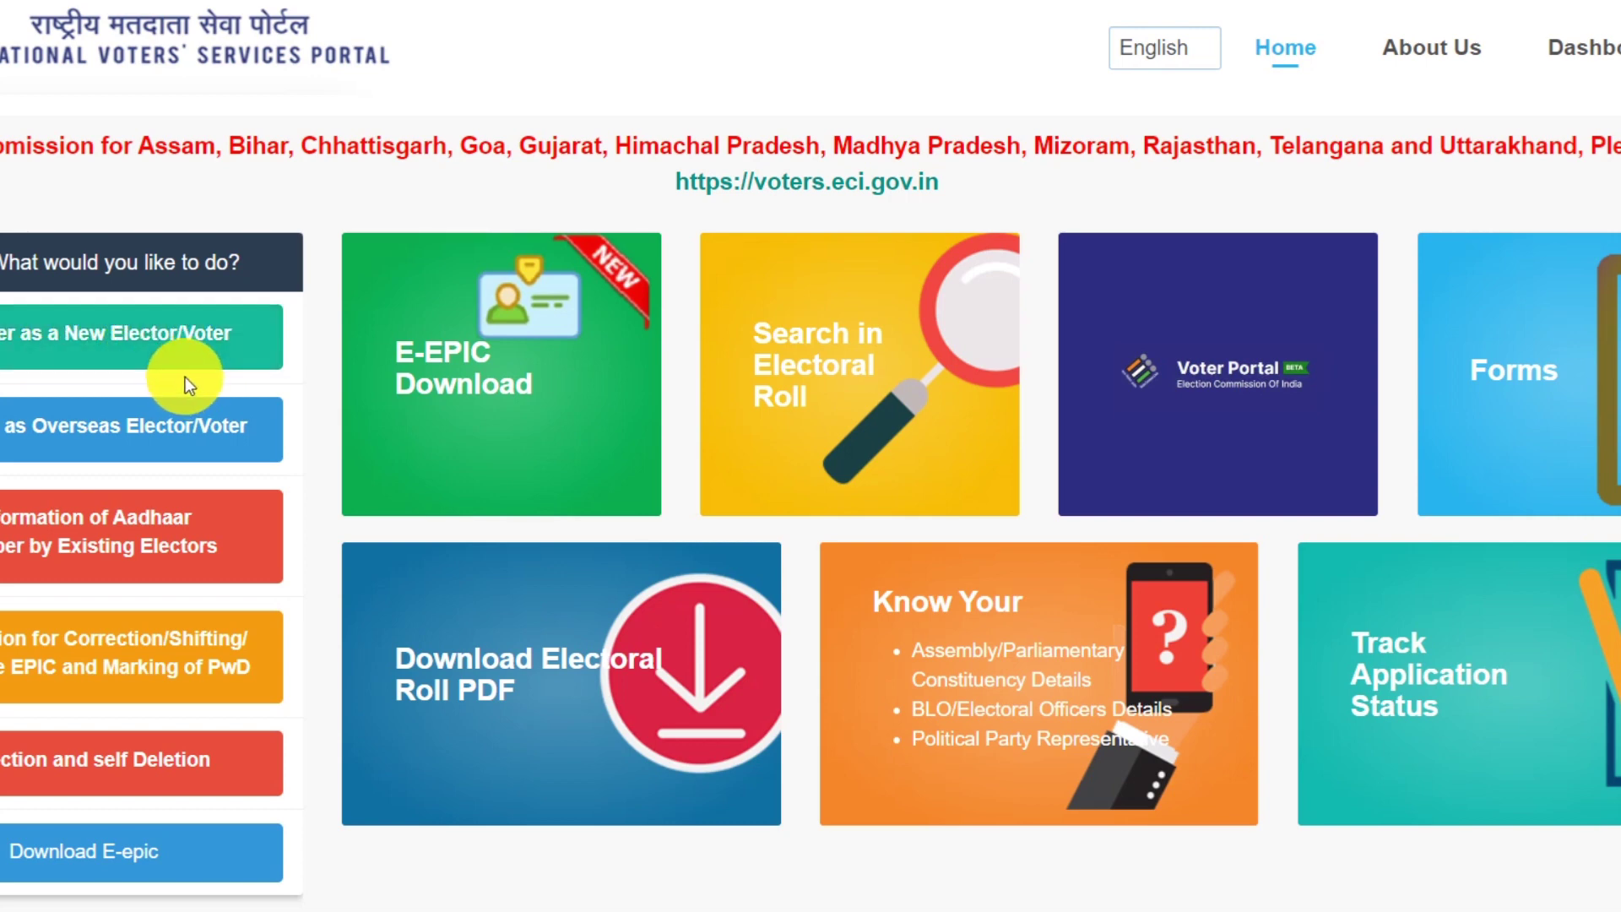
{"action": "left_click", "coordinate": [134, 342]}
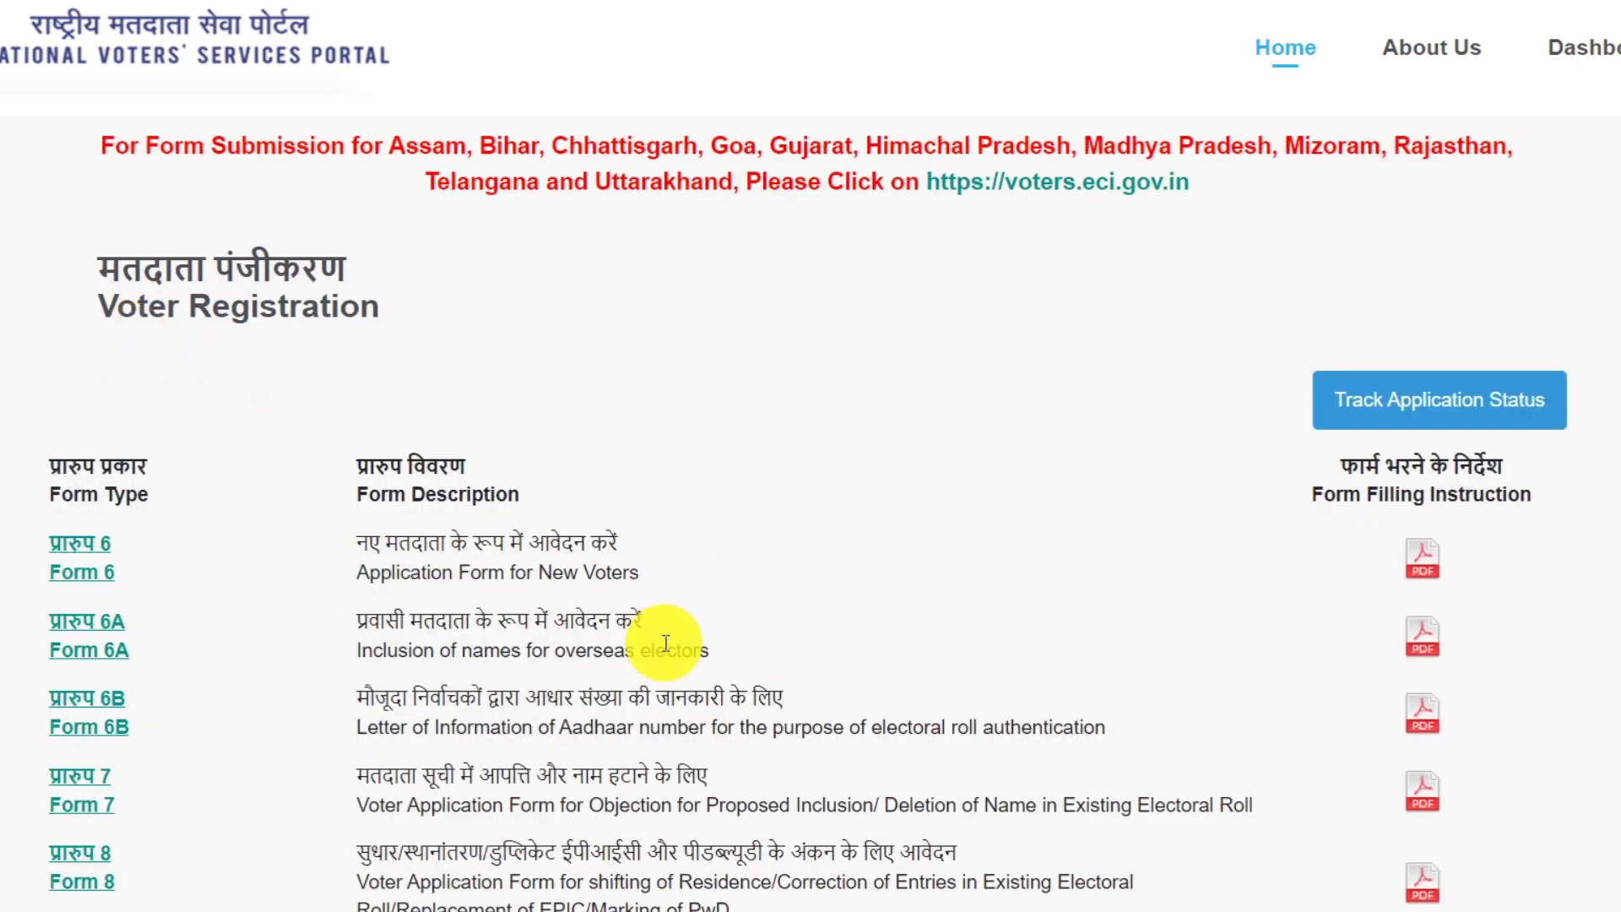
{"action": "scroll", "coordinate": [602, 636], "scroll_direction": "down", "scroll_amount": 5}
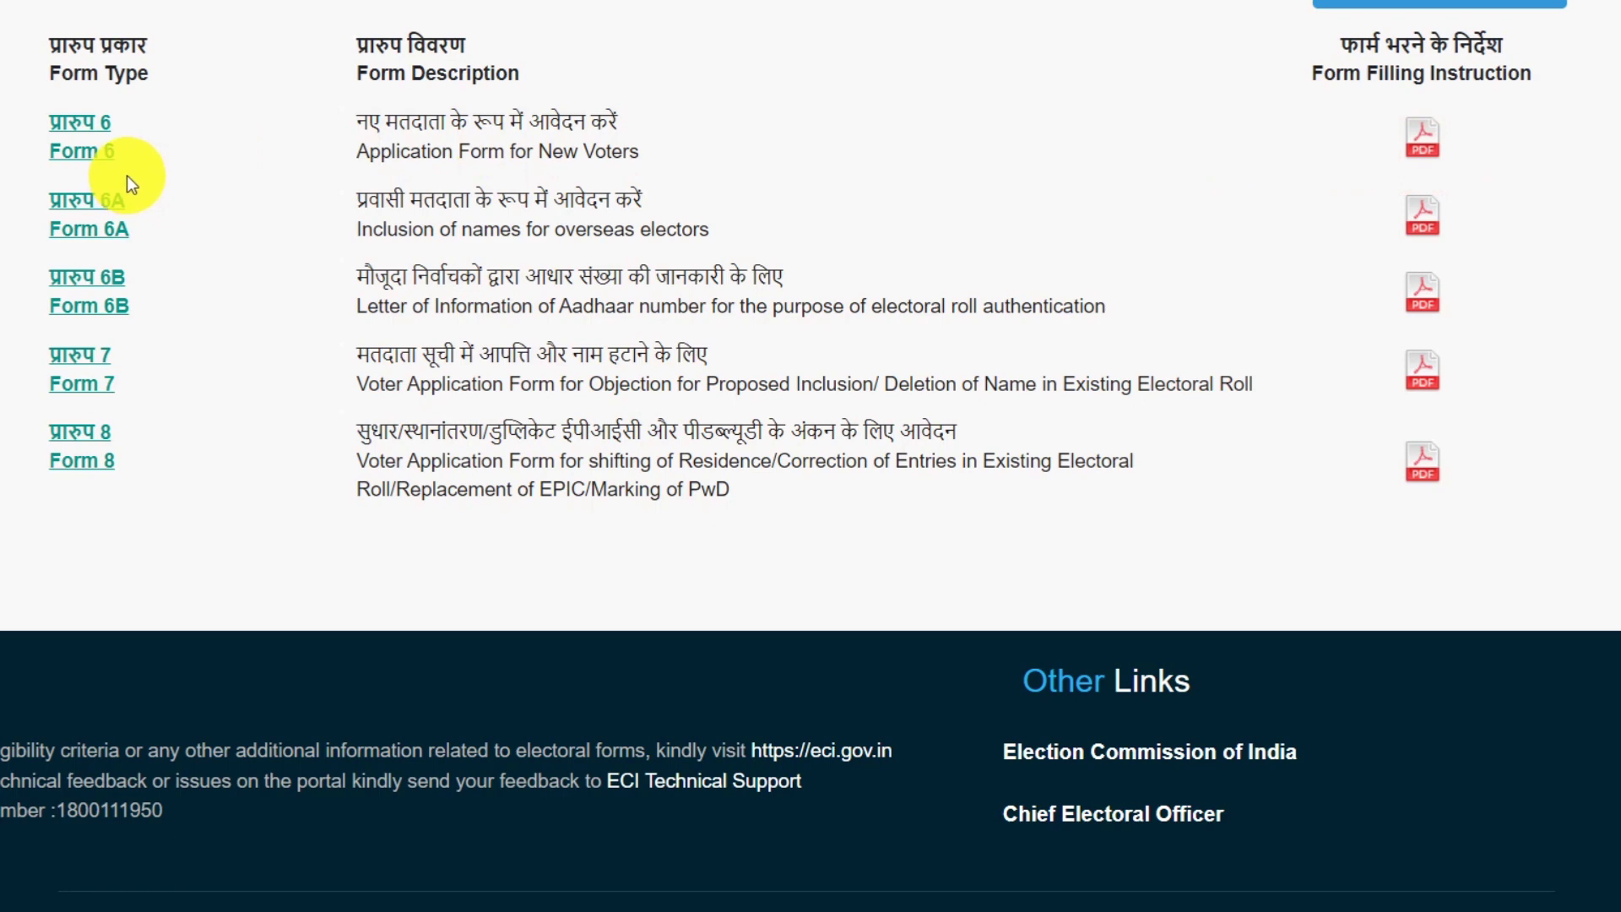
{"action": "scroll", "coordinate": [147, 164], "scroll_direction": "up", "scroll_amount": 5}
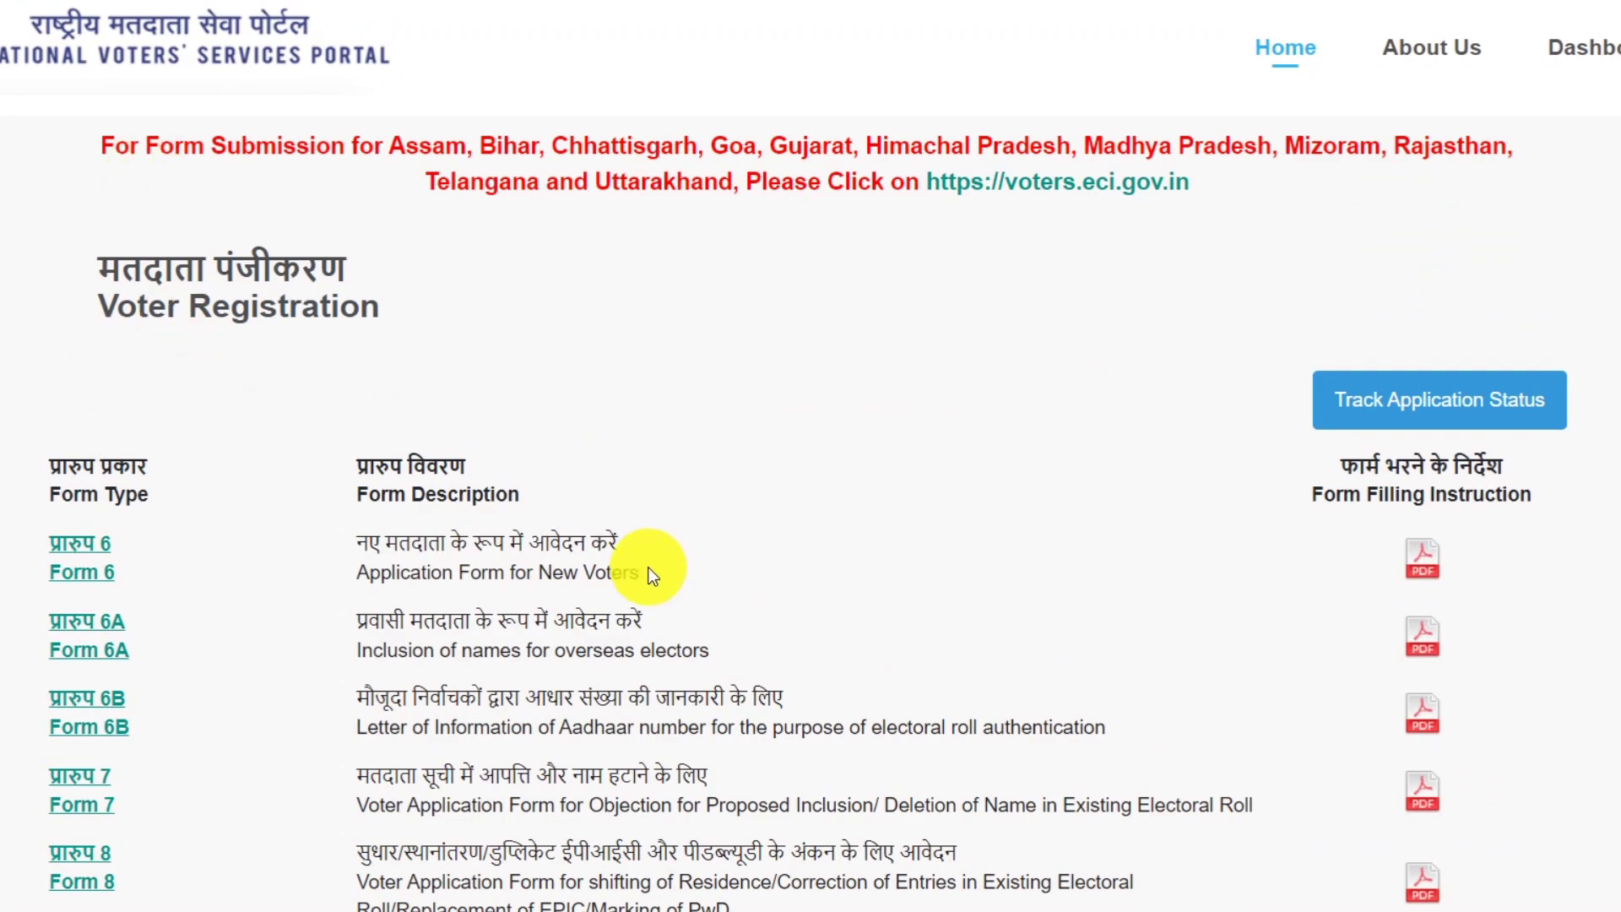
{"action": "scroll", "coordinate": [620, 586], "scroll_direction": "down", "scroll_amount": 3}
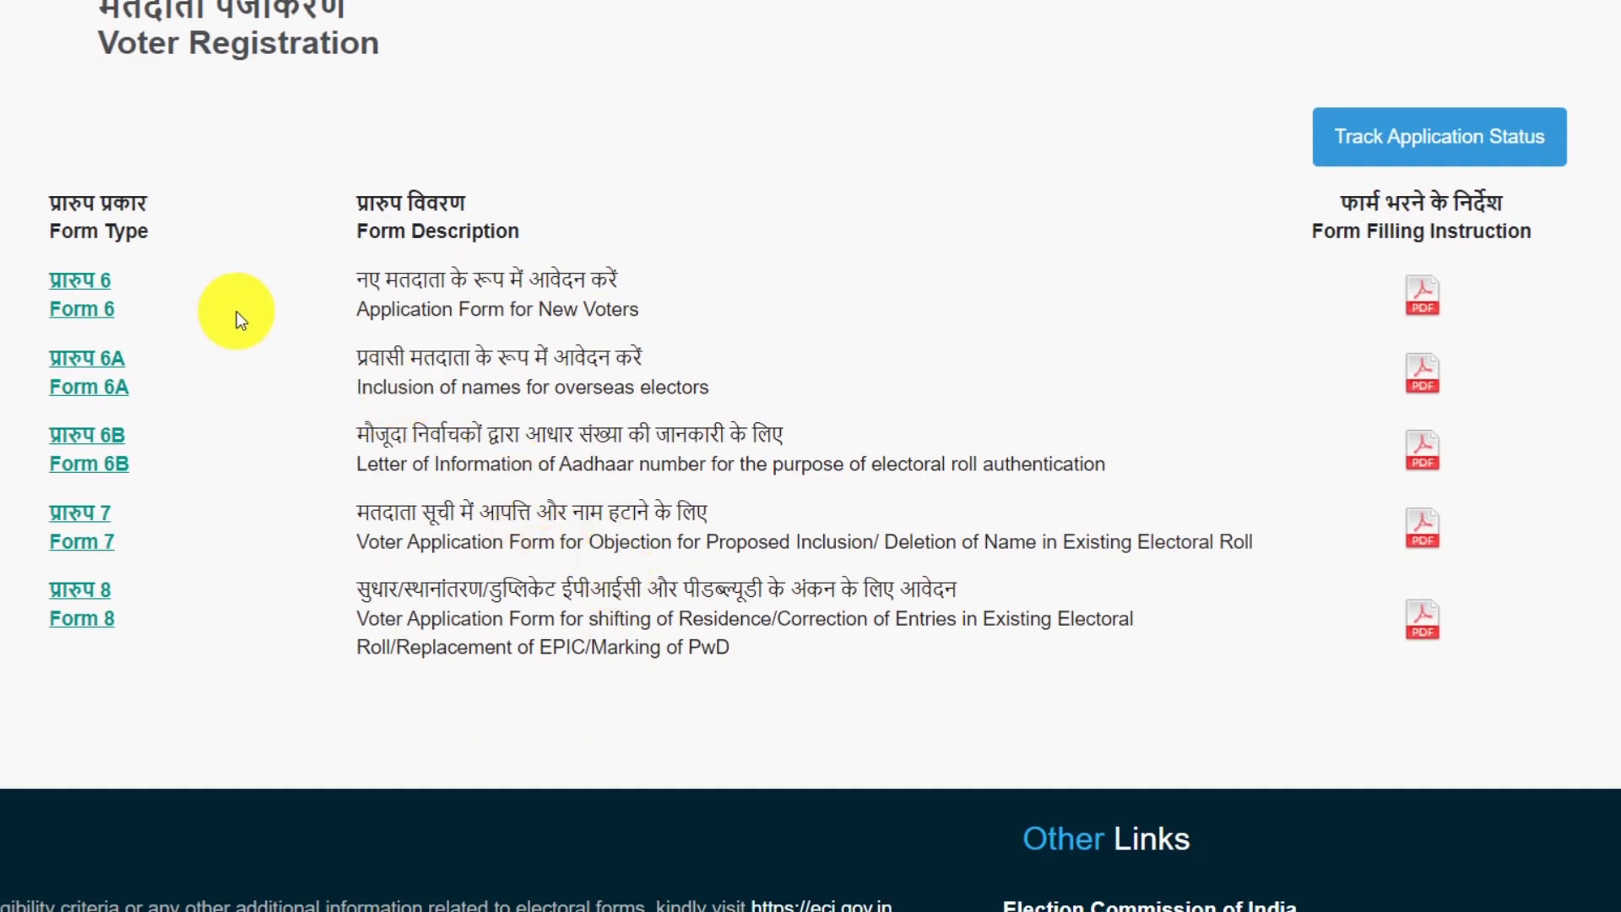
{"action": "left_click", "coordinate": [119, 291]}
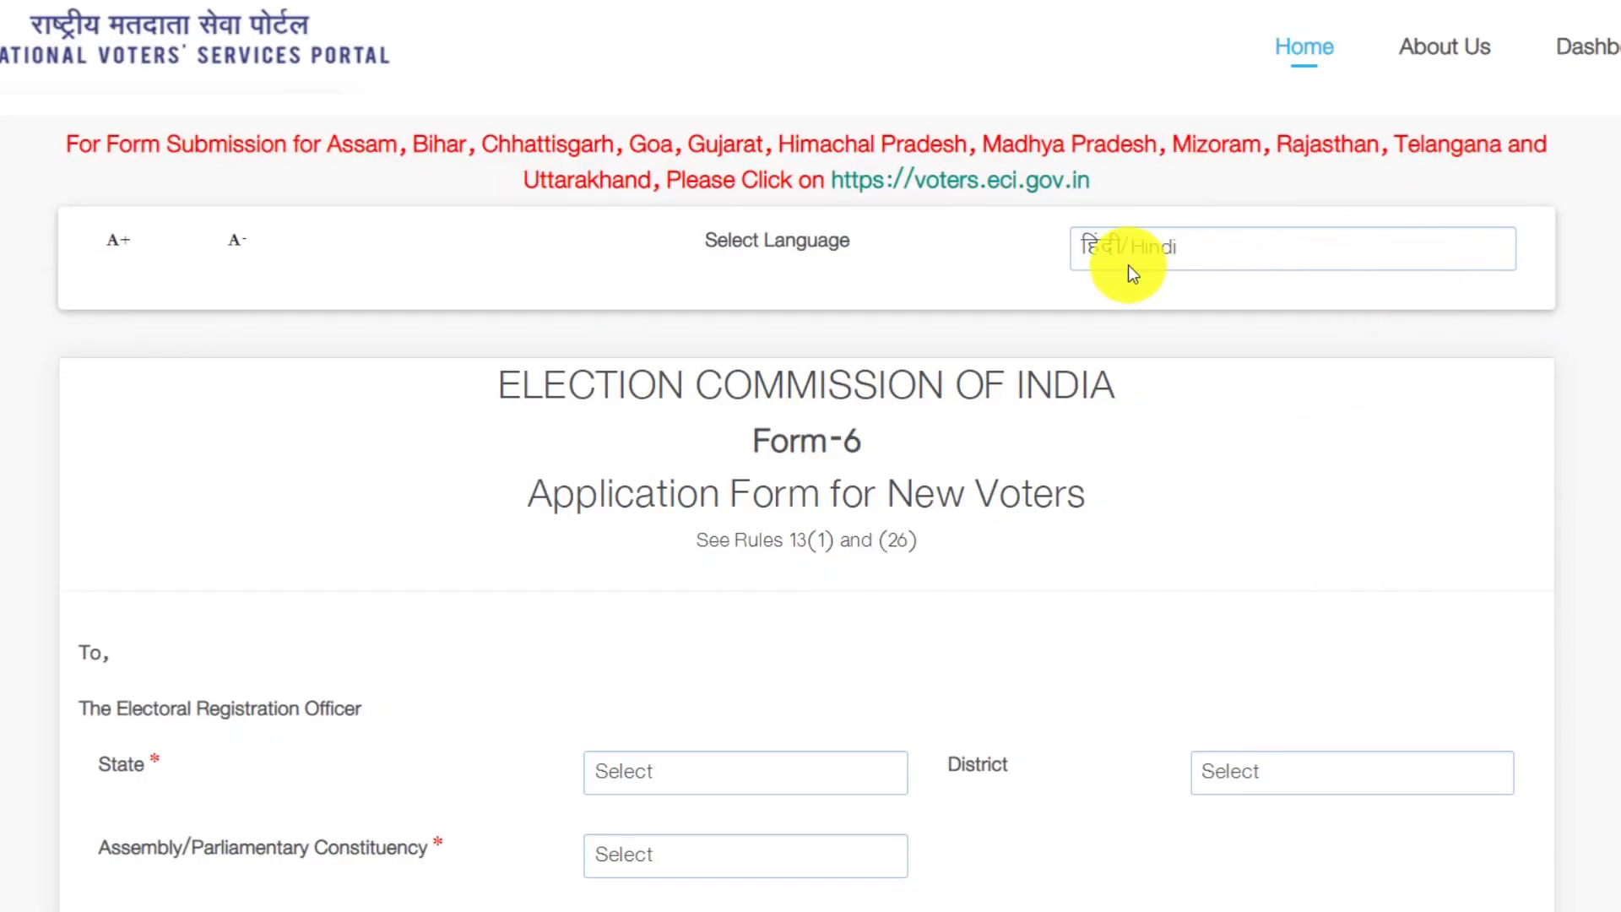
Set the language of the Form 6 application to English.
{"action": "left_click", "coordinate": [1319, 259]}
{"action": "left_click", "coordinate": [1212, 323]}
{"action": "scroll", "coordinate": [1192, 331], "scroll_direction": "down", "scroll_amount": 8}
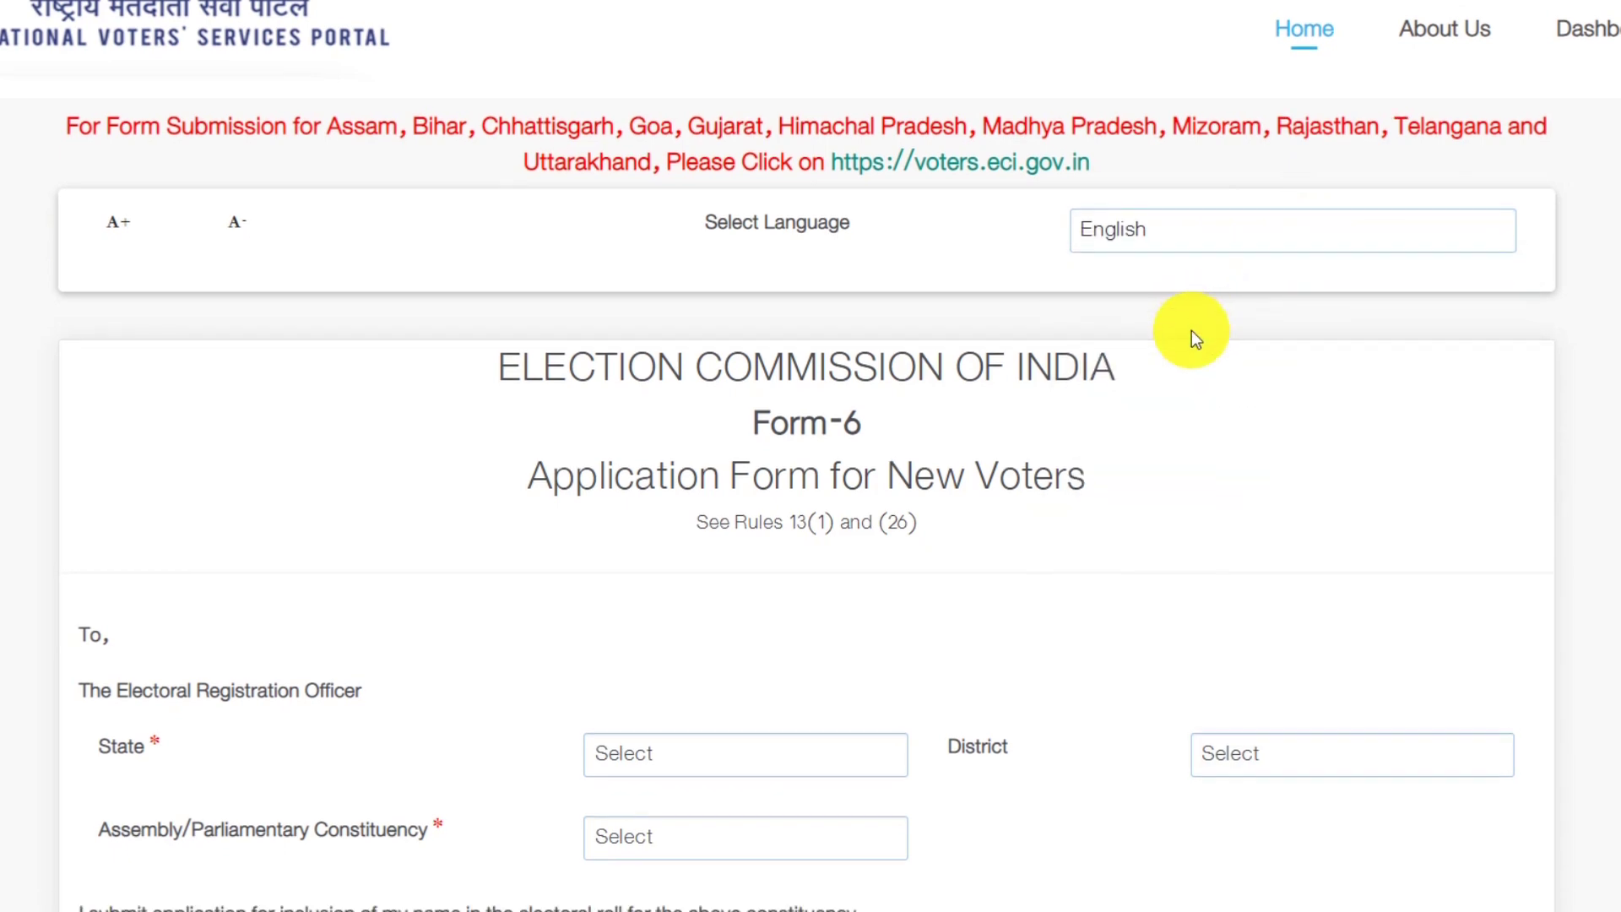
{"action": "scroll", "coordinate": [530, 549], "scroll_direction": "up", "scroll_amount": 5}
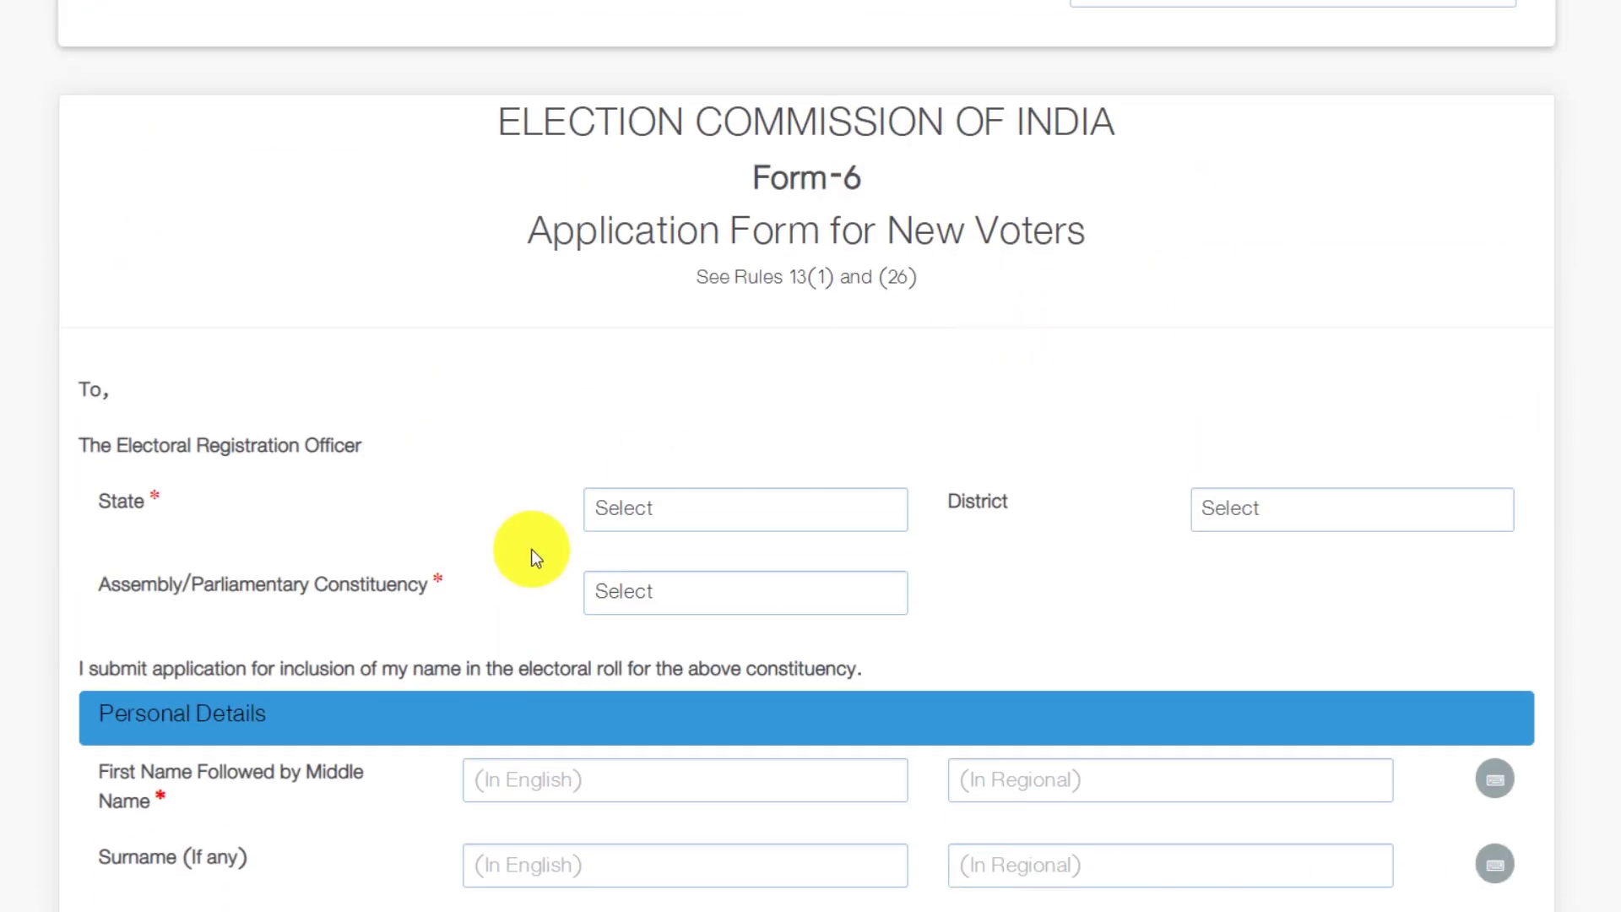
Select West Bengal as the state, SOUTH 24 PARGANAS as the district and Baruipur Paschim as the assembly constituency.
{"action": "left_click", "coordinate": [731, 518]}
{"action": "scroll", "coordinate": [755, 427], "scroll_direction": "down", "scroll_amount": 3}
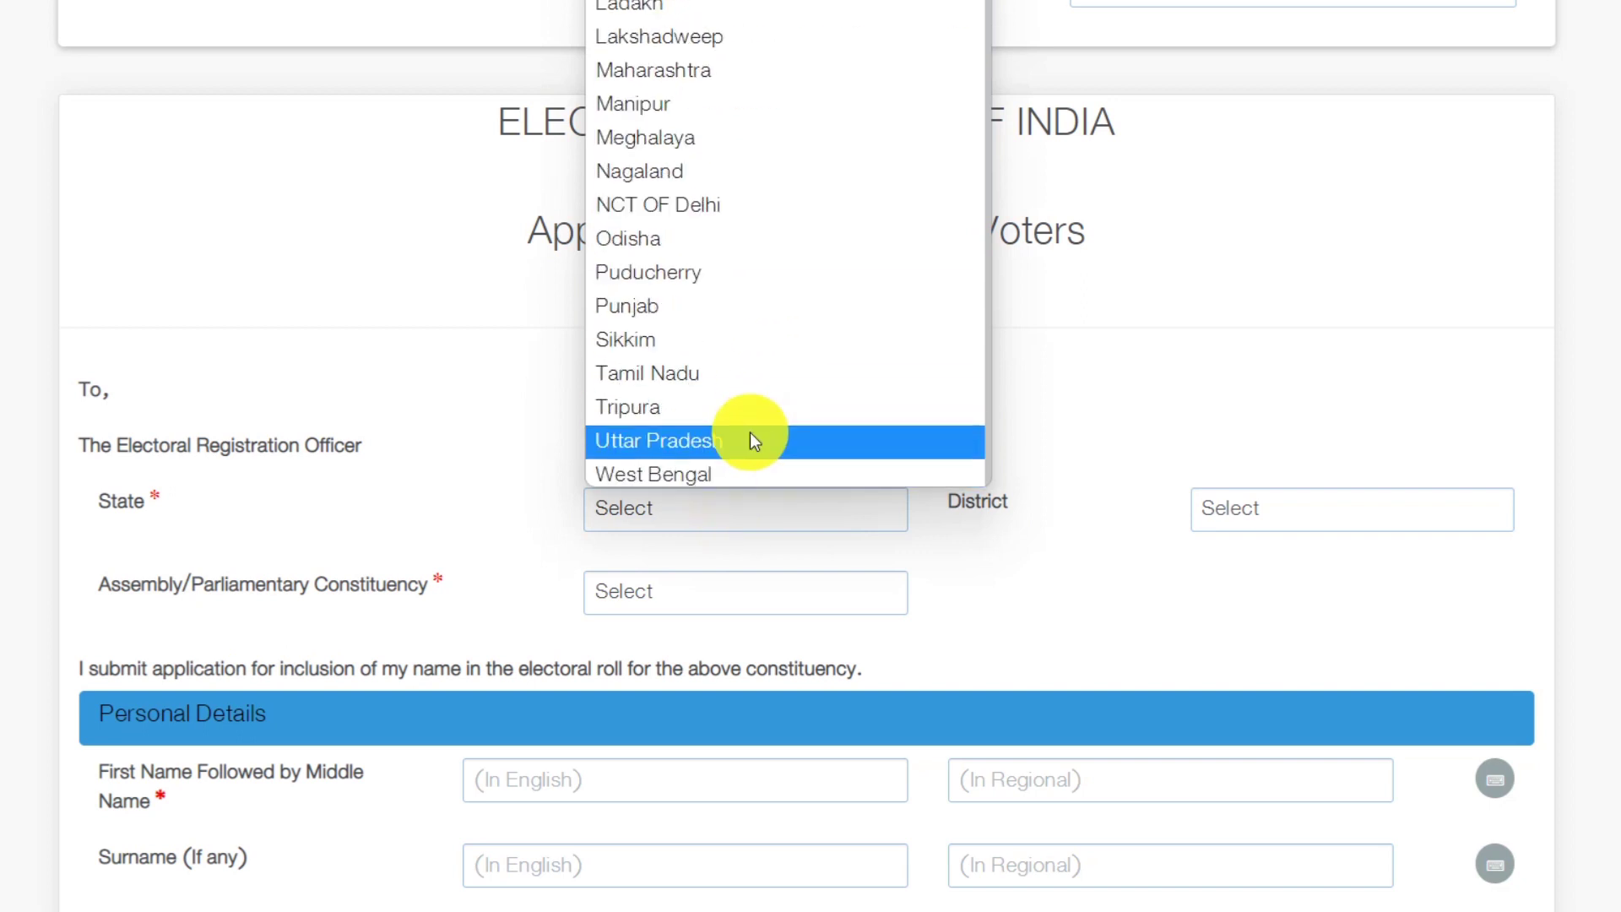
{"action": "left_click", "coordinate": [679, 475]}
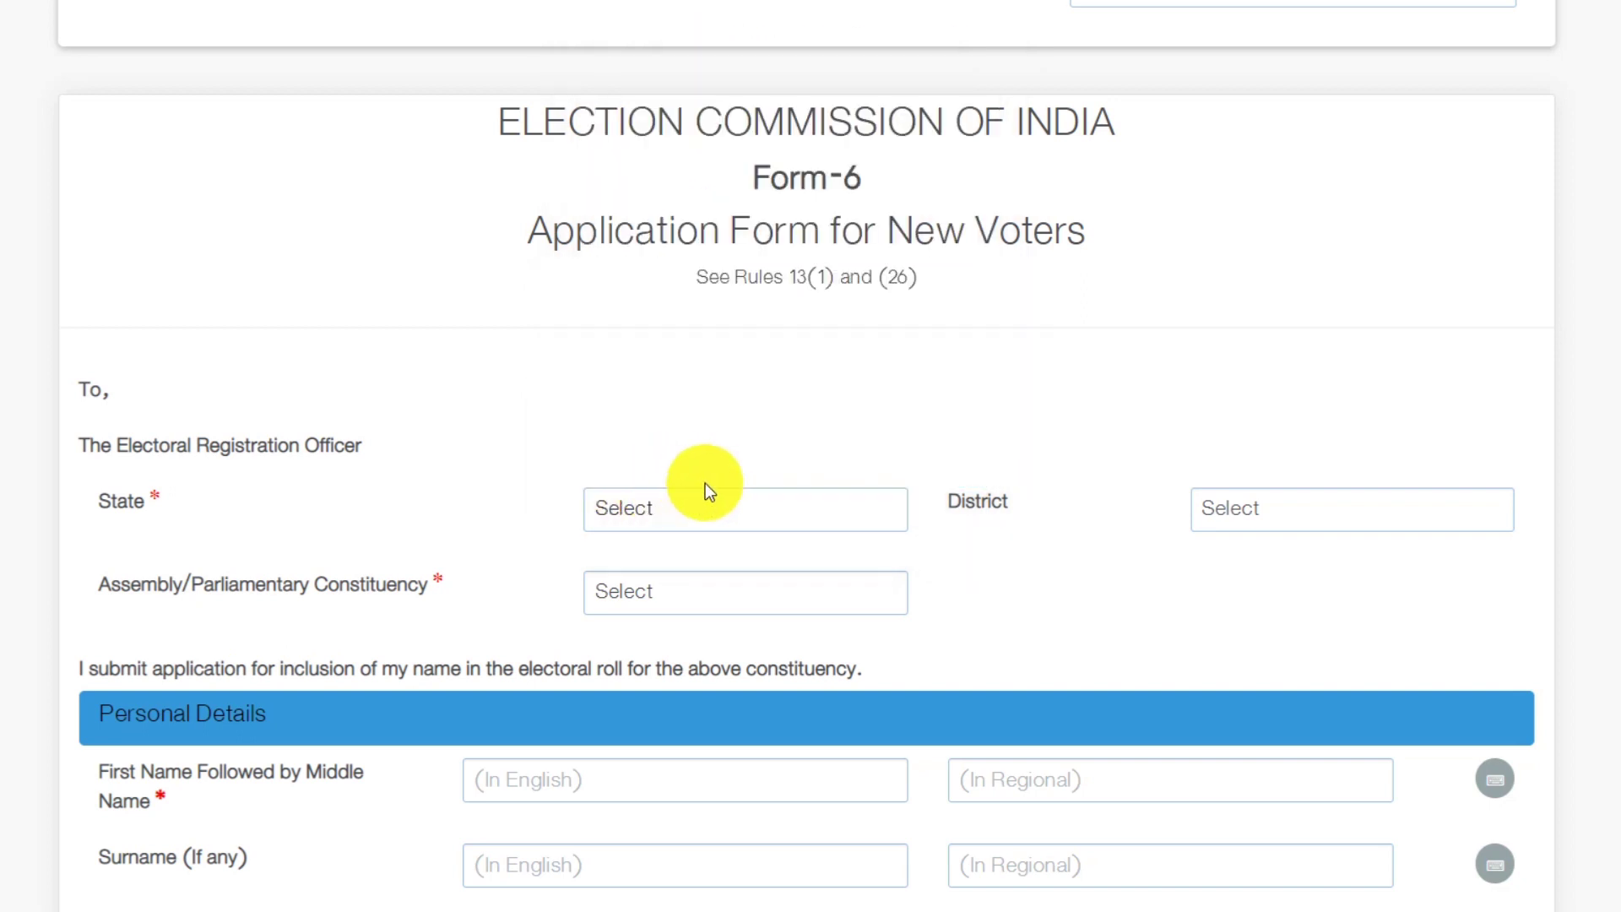
{"action": "left_click", "coordinate": [1220, 515]}
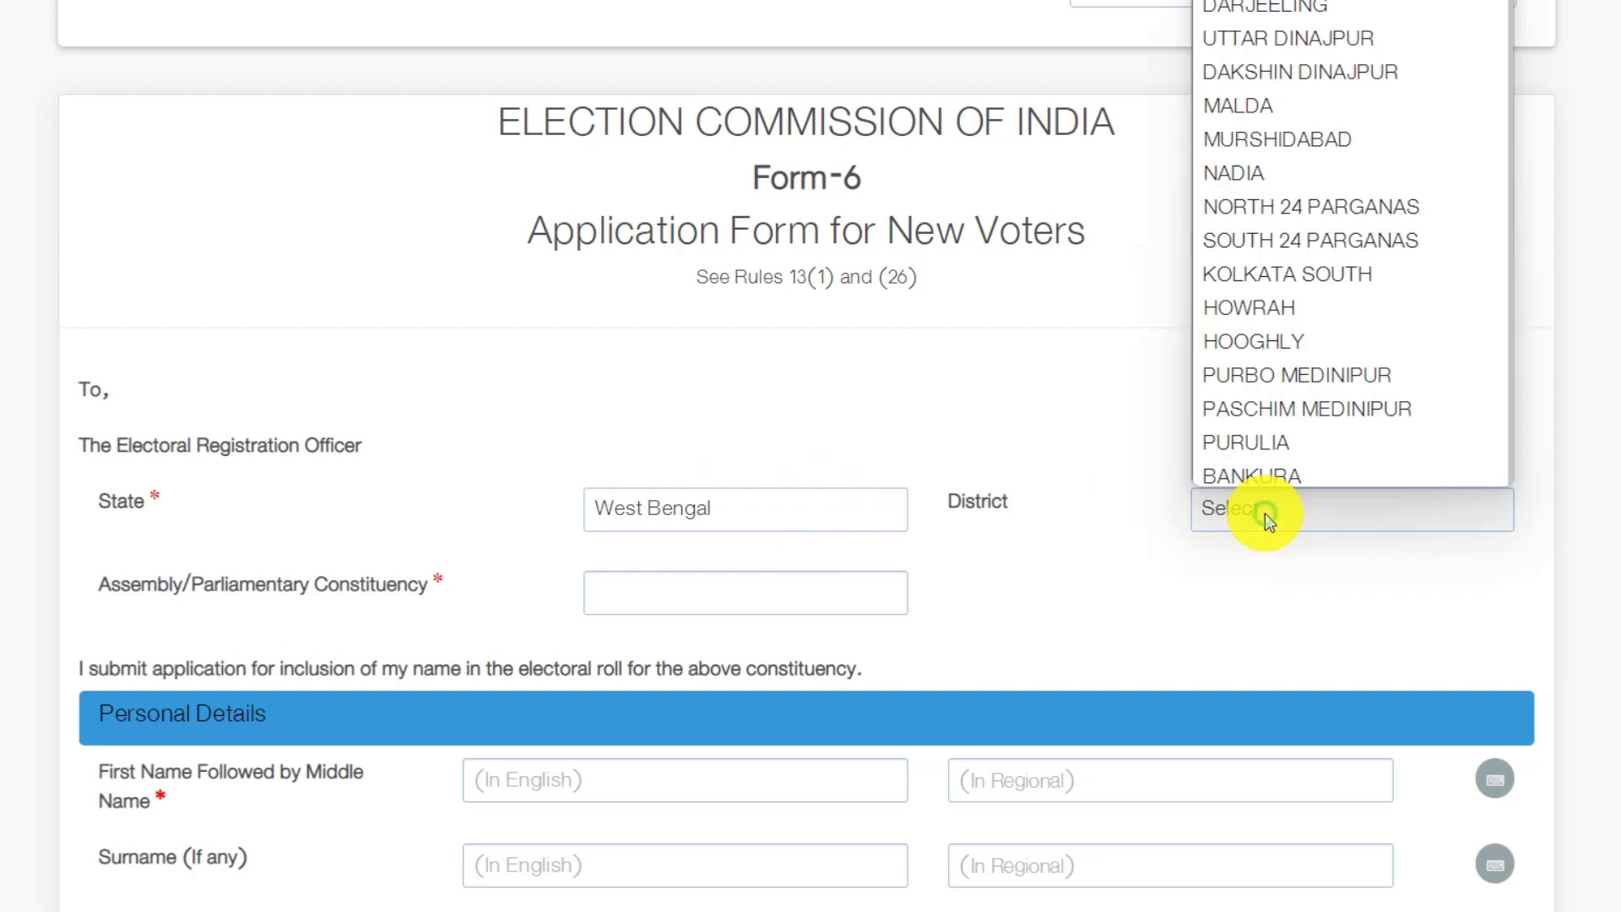
{"action": "left_click", "coordinate": [1310, 237]}
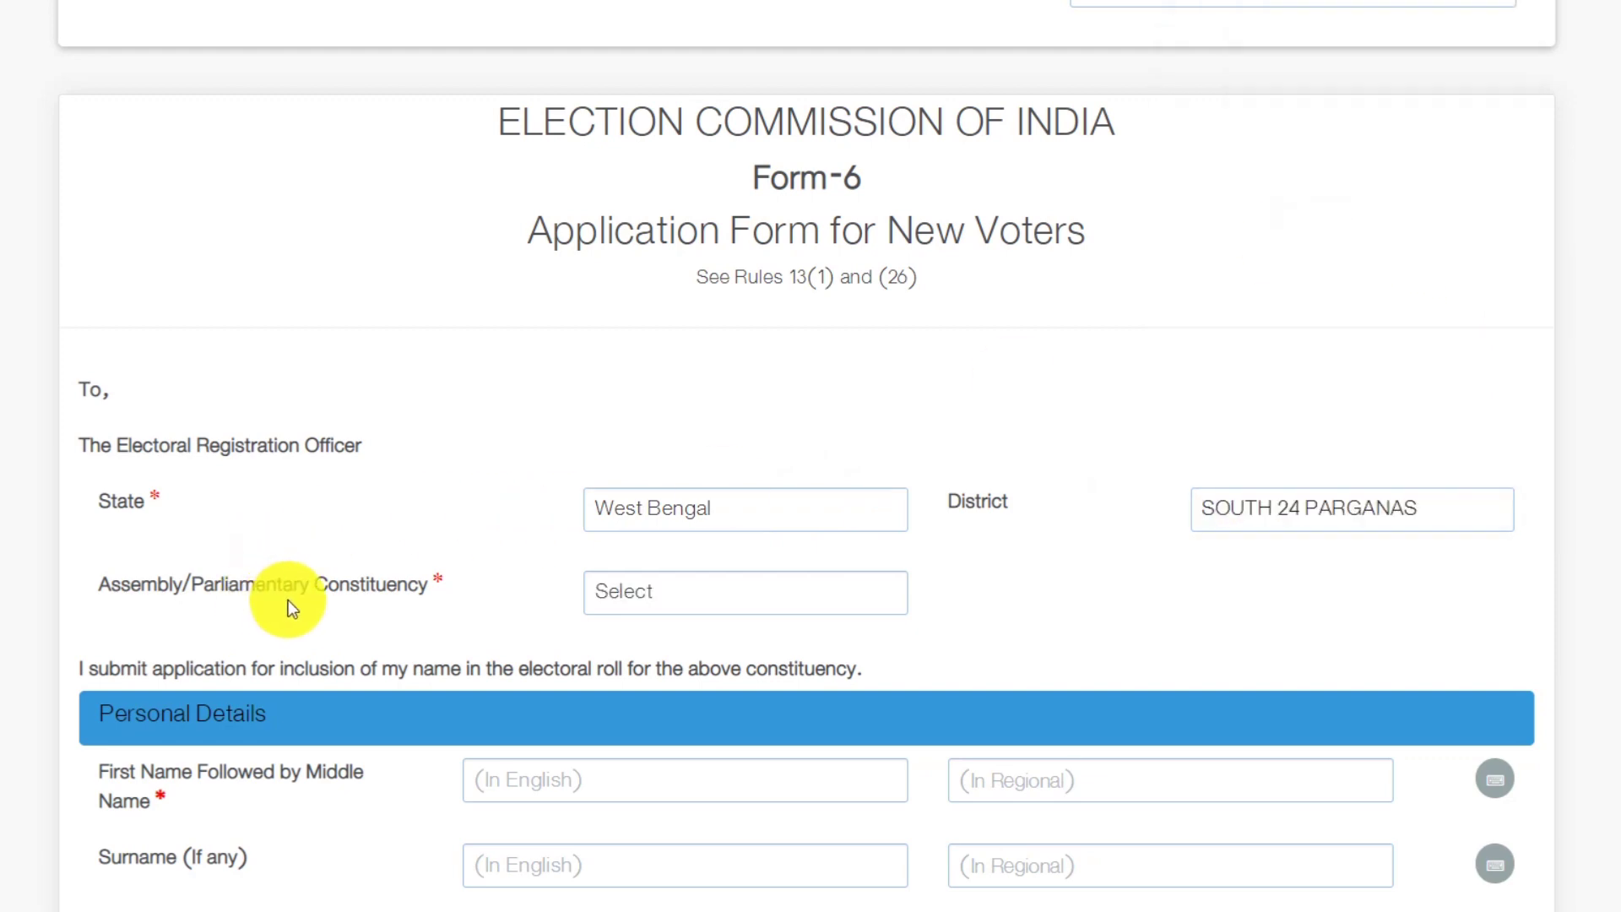
{"action": "left_click", "coordinate": [693, 595]}
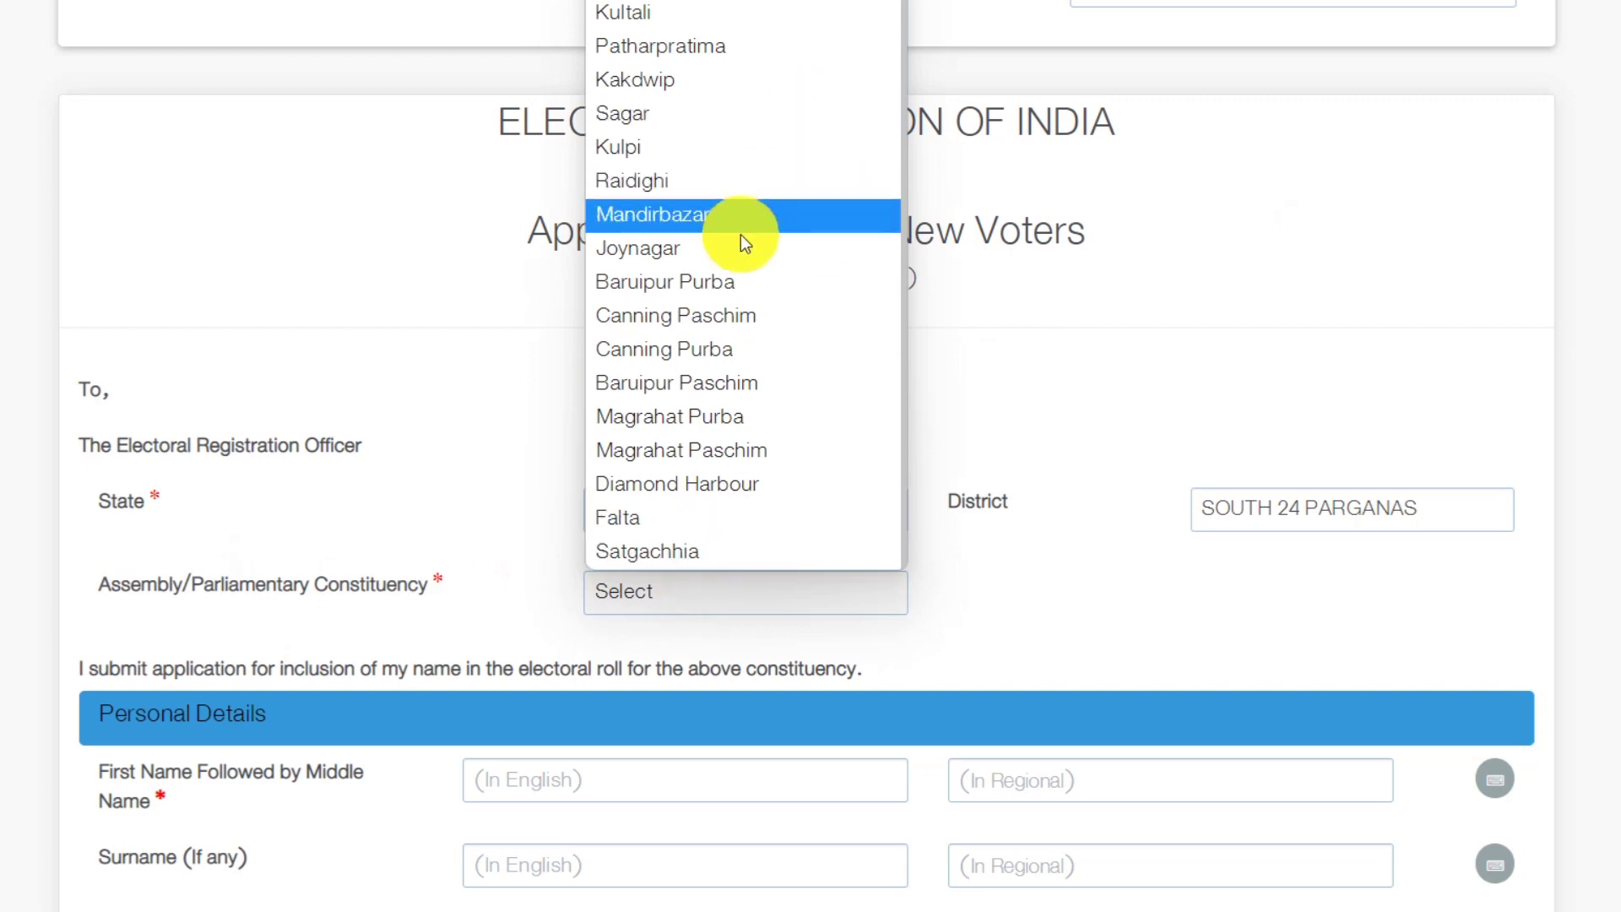
{"action": "left_click", "coordinate": [683, 379]}
Enter the applicant's first name in English and fill in its regional-language version in the personal details.
{"action": "scroll", "coordinate": [812, 304], "scroll_direction": "down", "scroll_amount": 6}
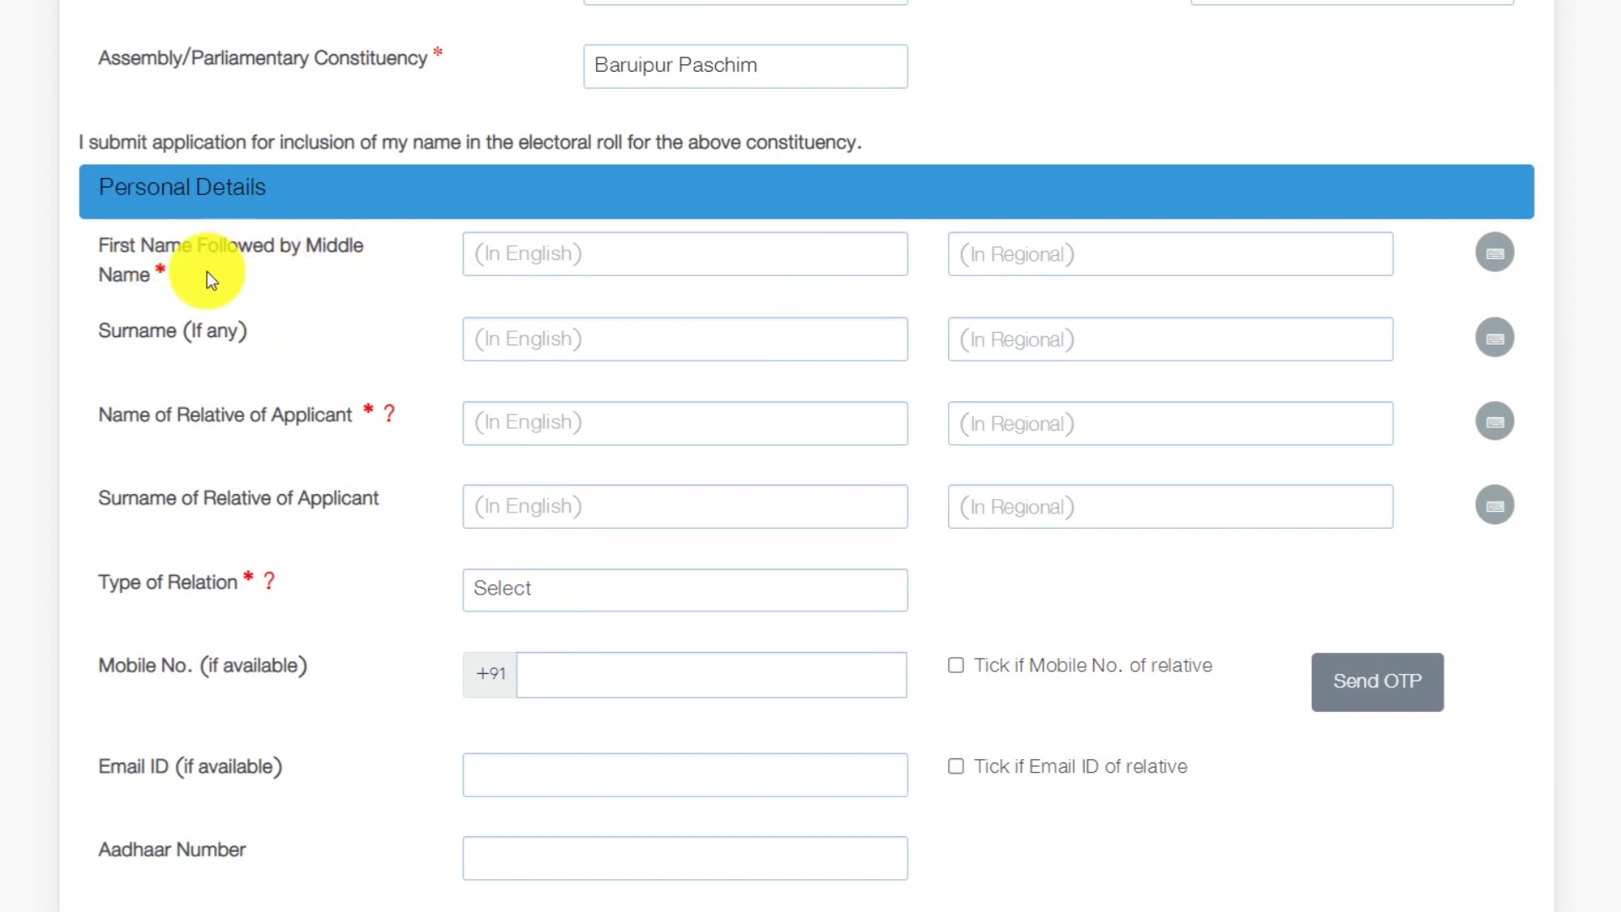
{"action": "left_click", "coordinate": [511, 260]}
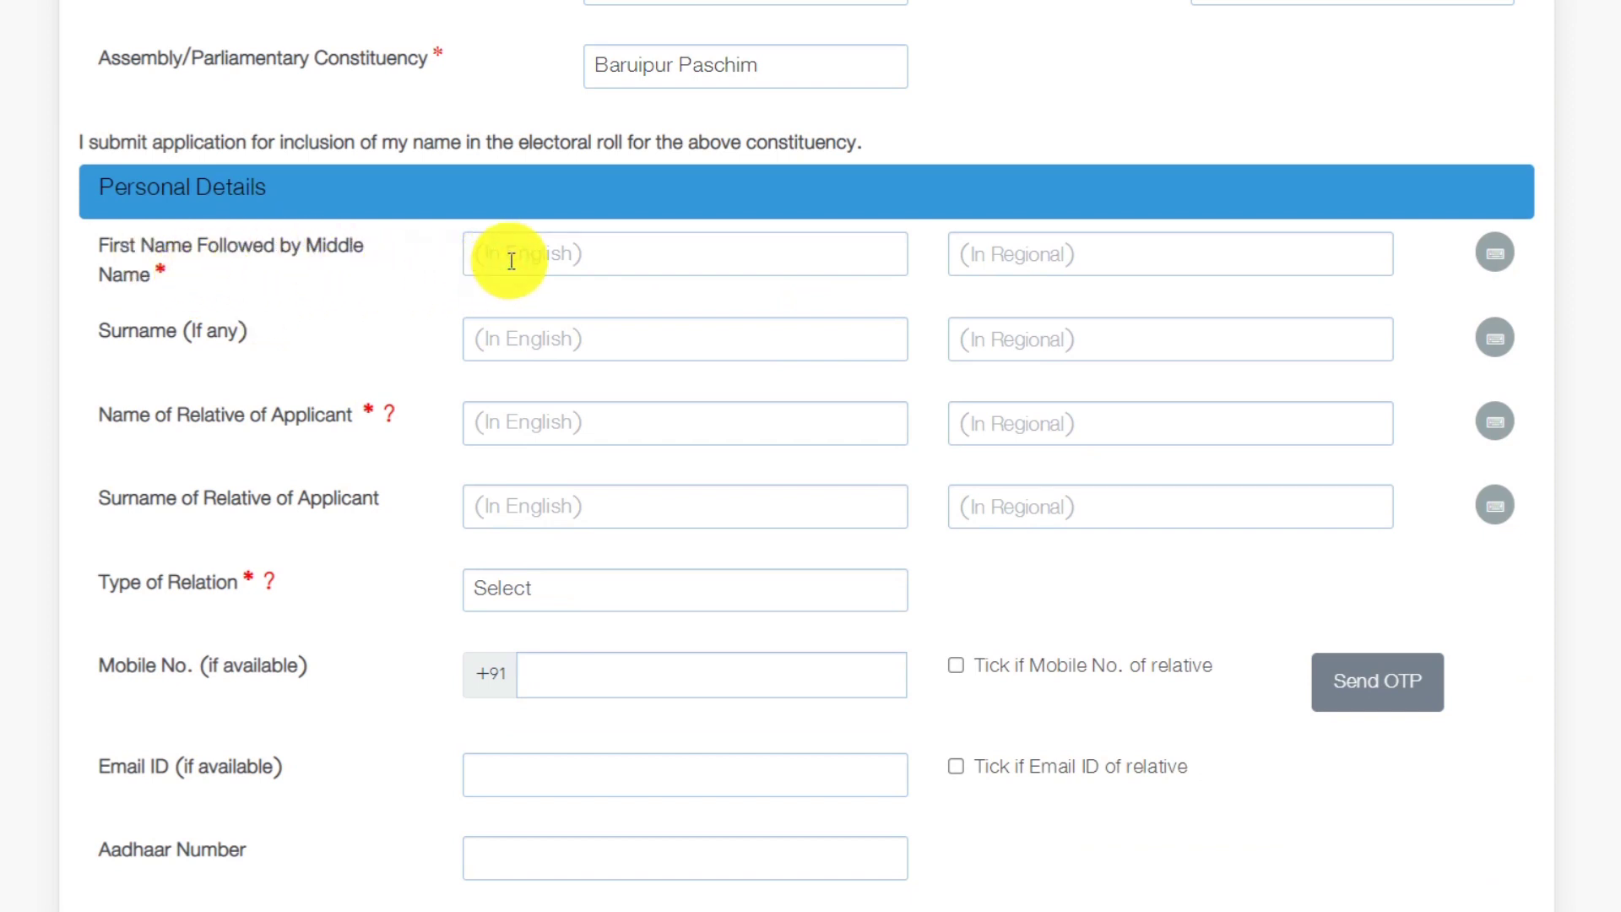
{"action": "type", "text": "sultan"}
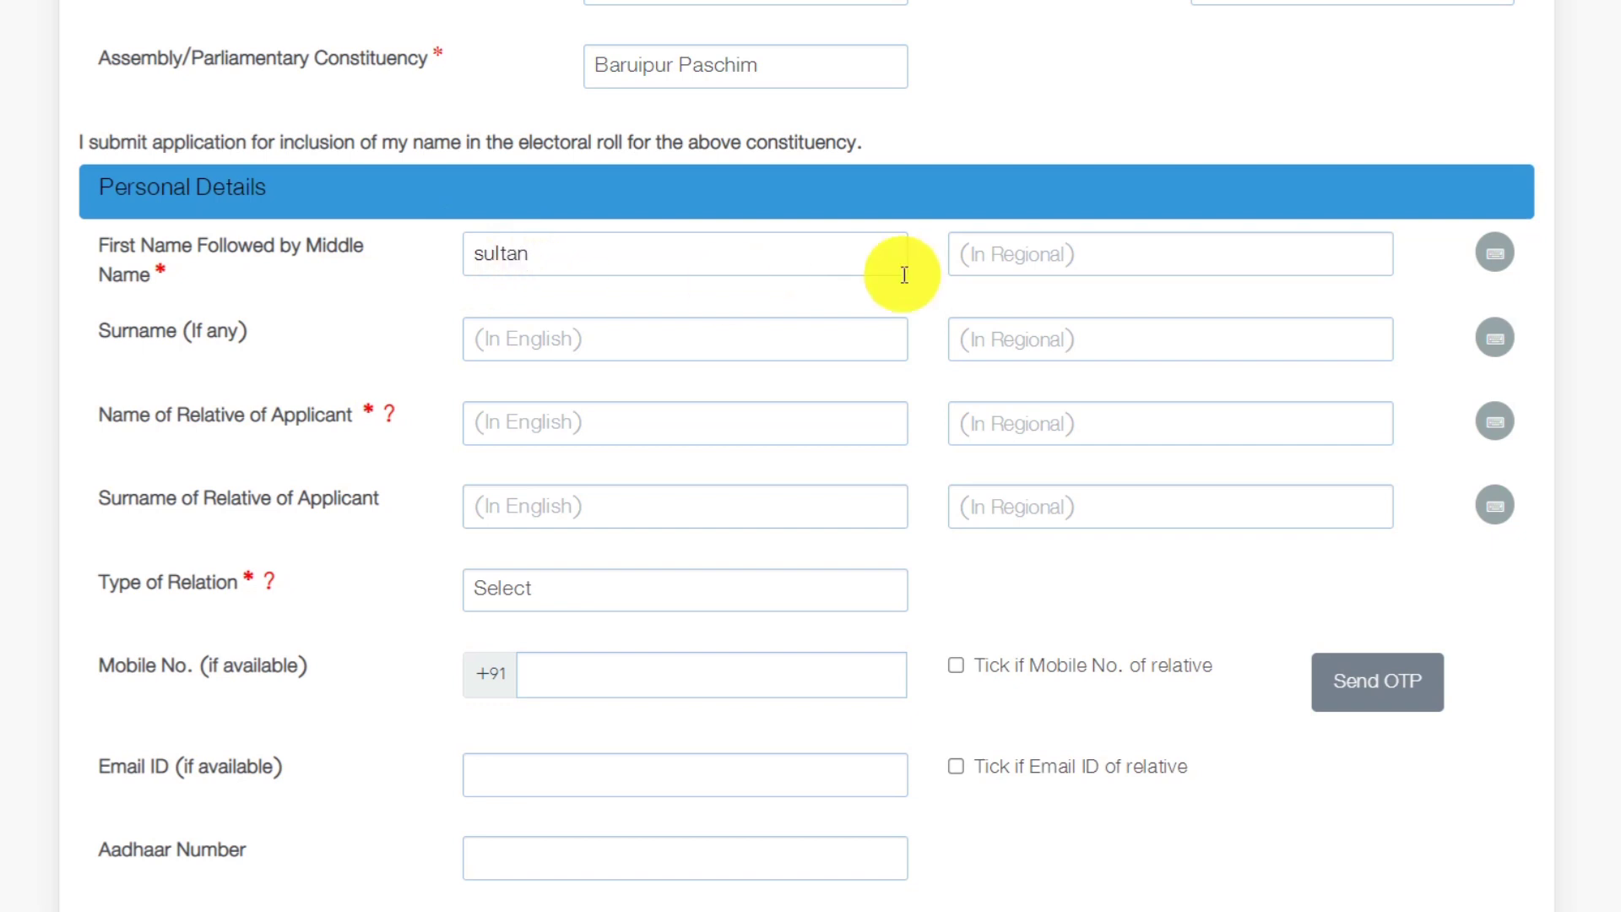
{"action": "left_click", "coordinate": [1202, 253]}
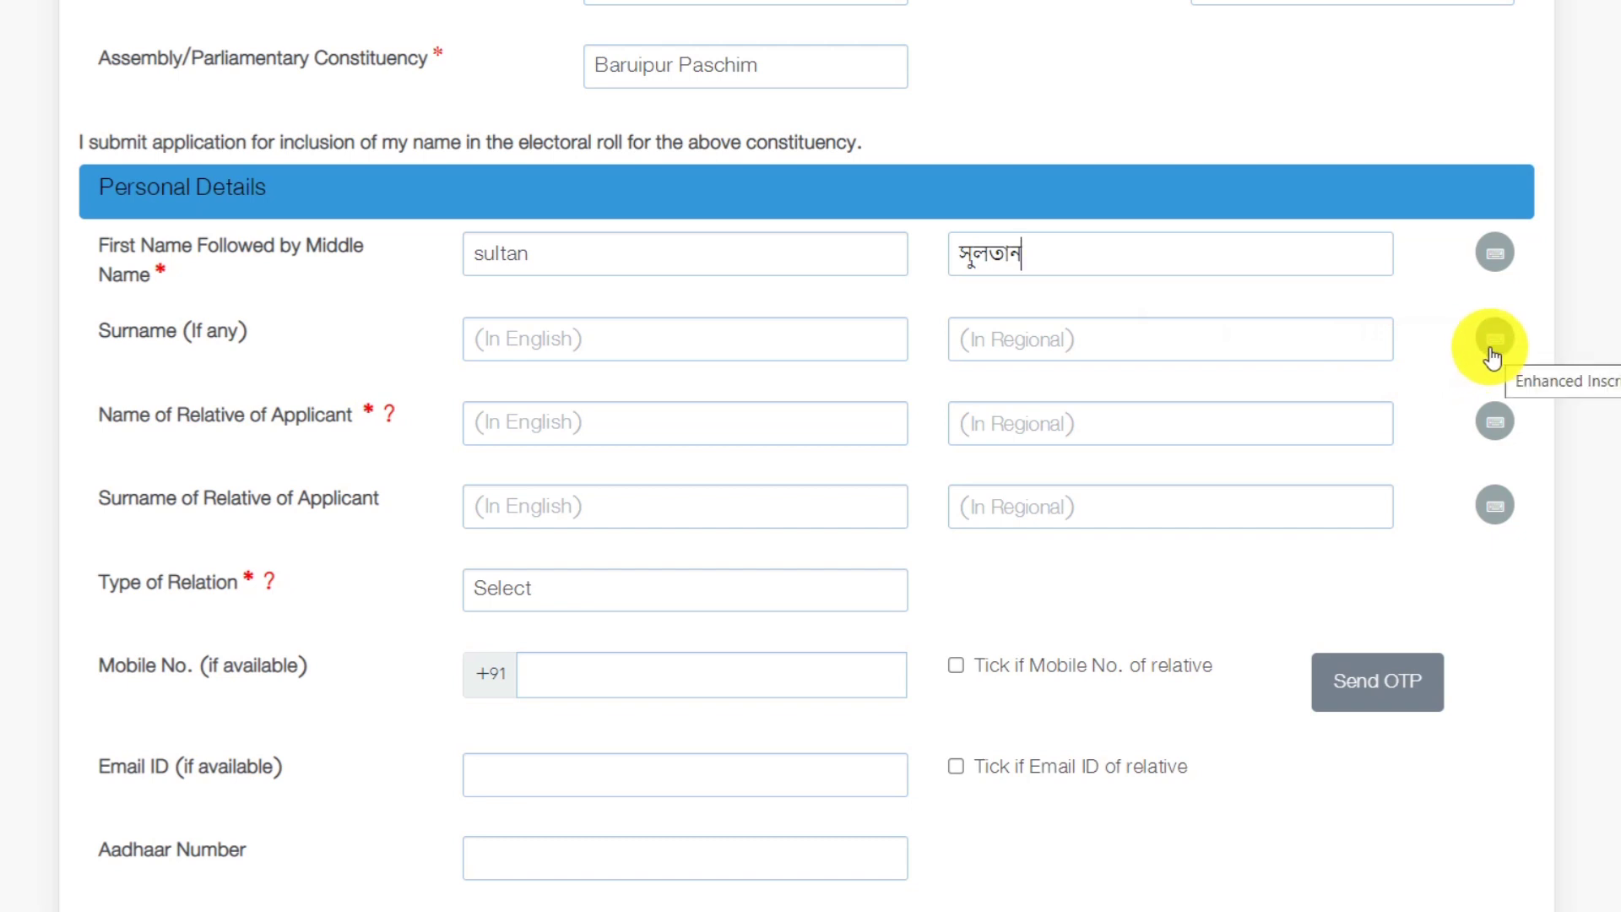
Set the gender of the applicant to Male in the personal details.
{"action": "scroll", "coordinate": [320, 417], "scroll_direction": "down", "scroll_amount": 3}
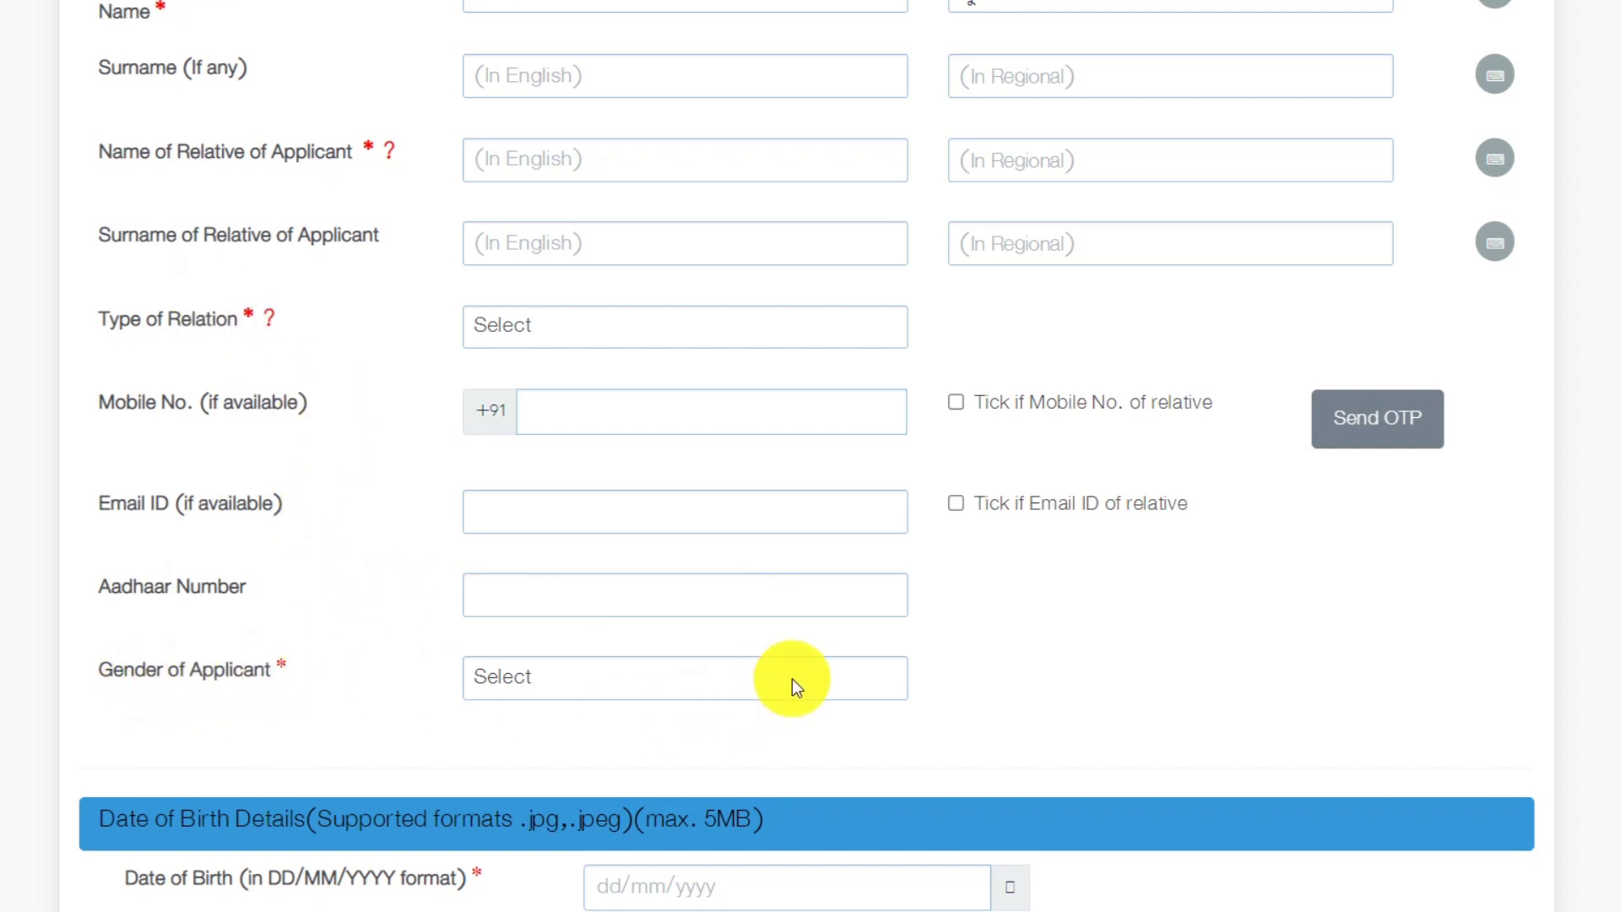
{"action": "left_click", "coordinate": [881, 682]}
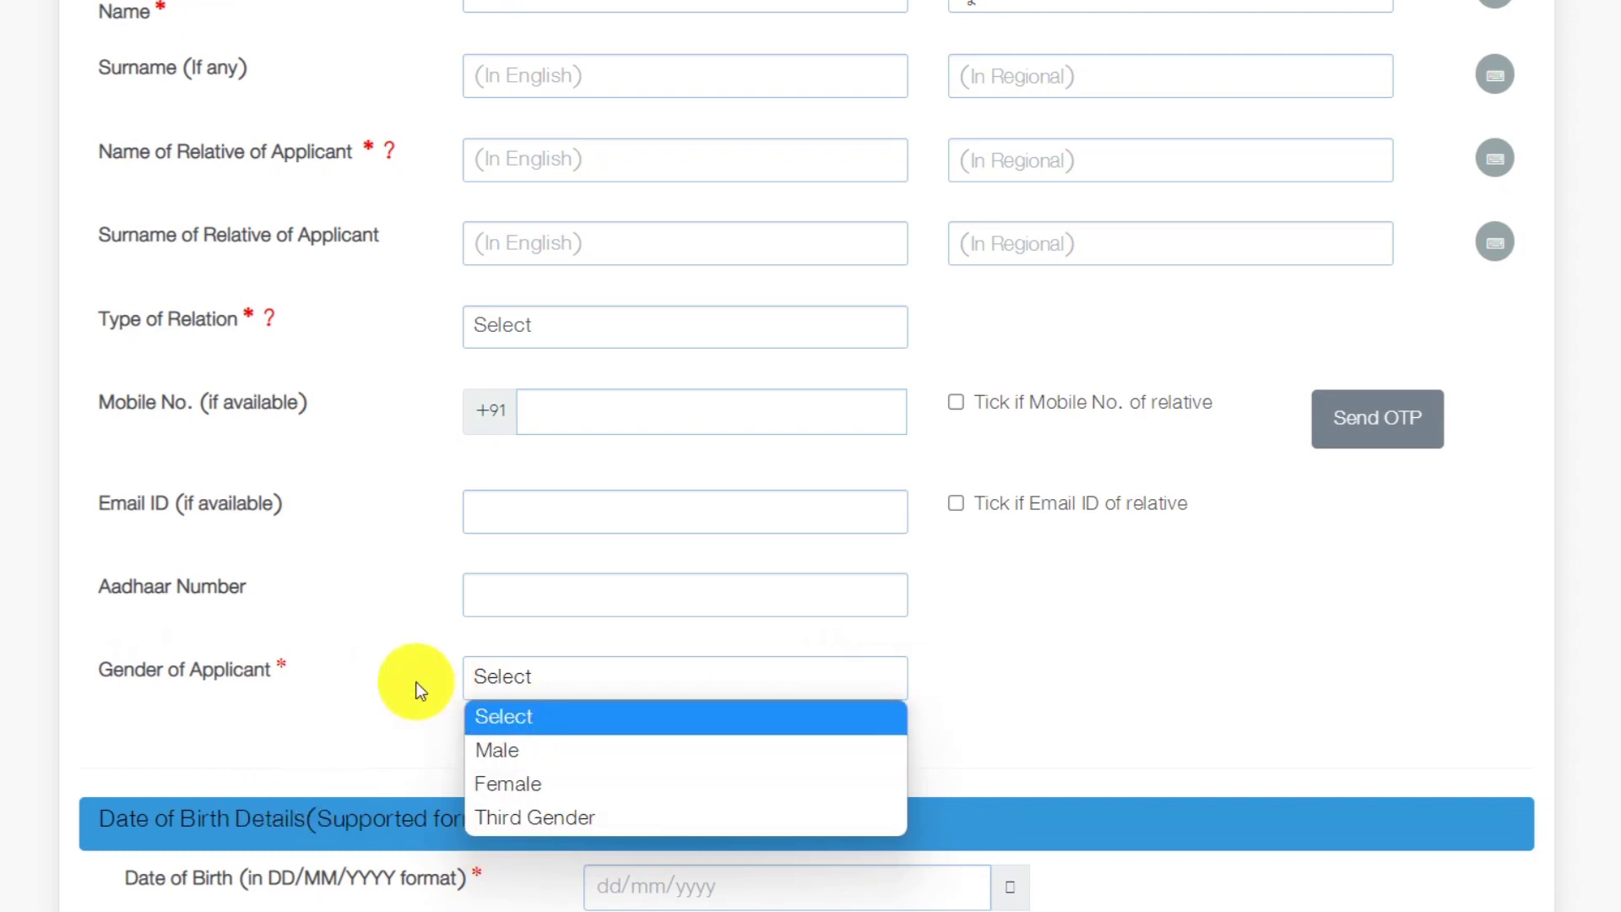
{"action": "left_click", "coordinate": [548, 748]}
Examine the date of birth calendar years, the accepted age proof document types and the file selection in Date of Birth Details.
{"action": "scroll", "coordinate": [489, 590], "scroll_direction": "down", "scroll_amount": 5}
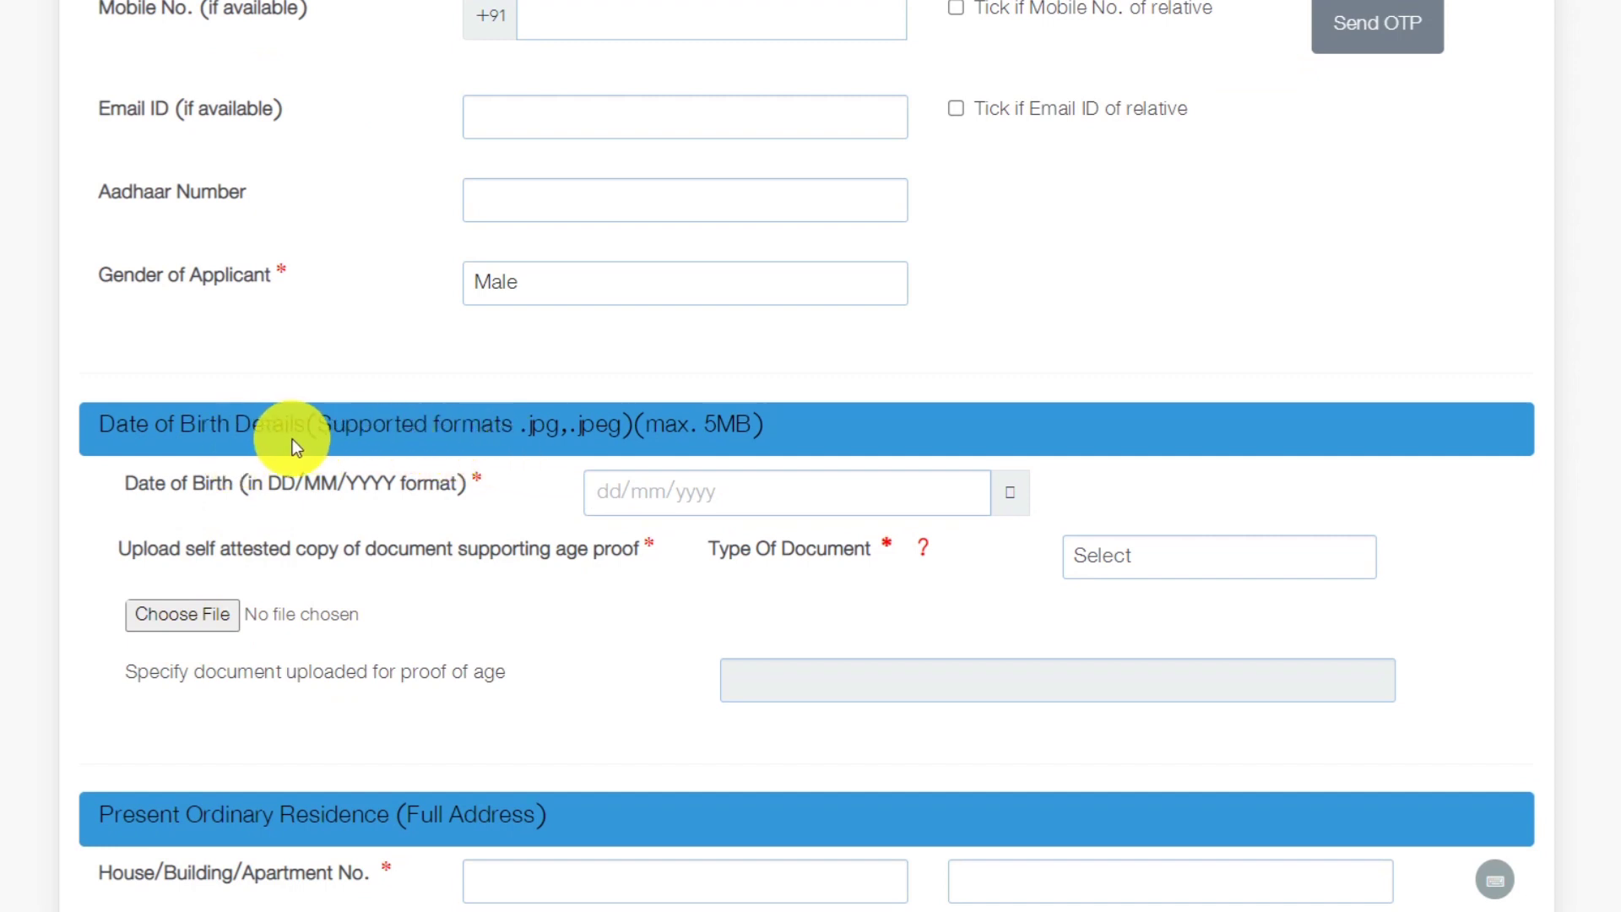
{"action": "left_click", "coordinate": [926, 492]}
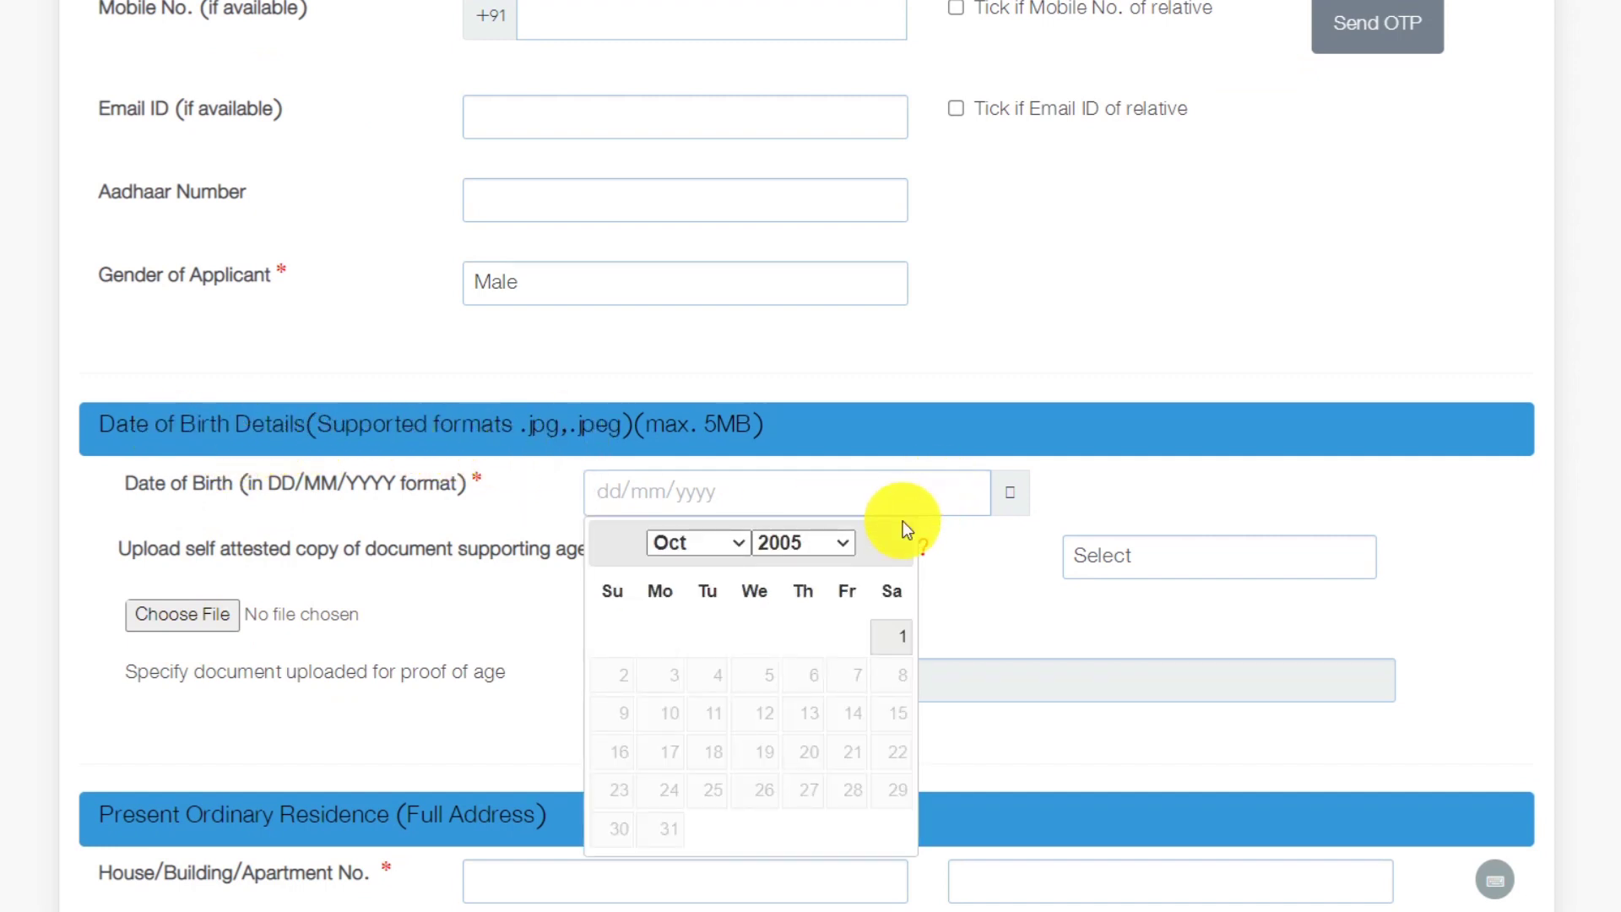
{"action": "left_click", "coordinate": [839, 543]}
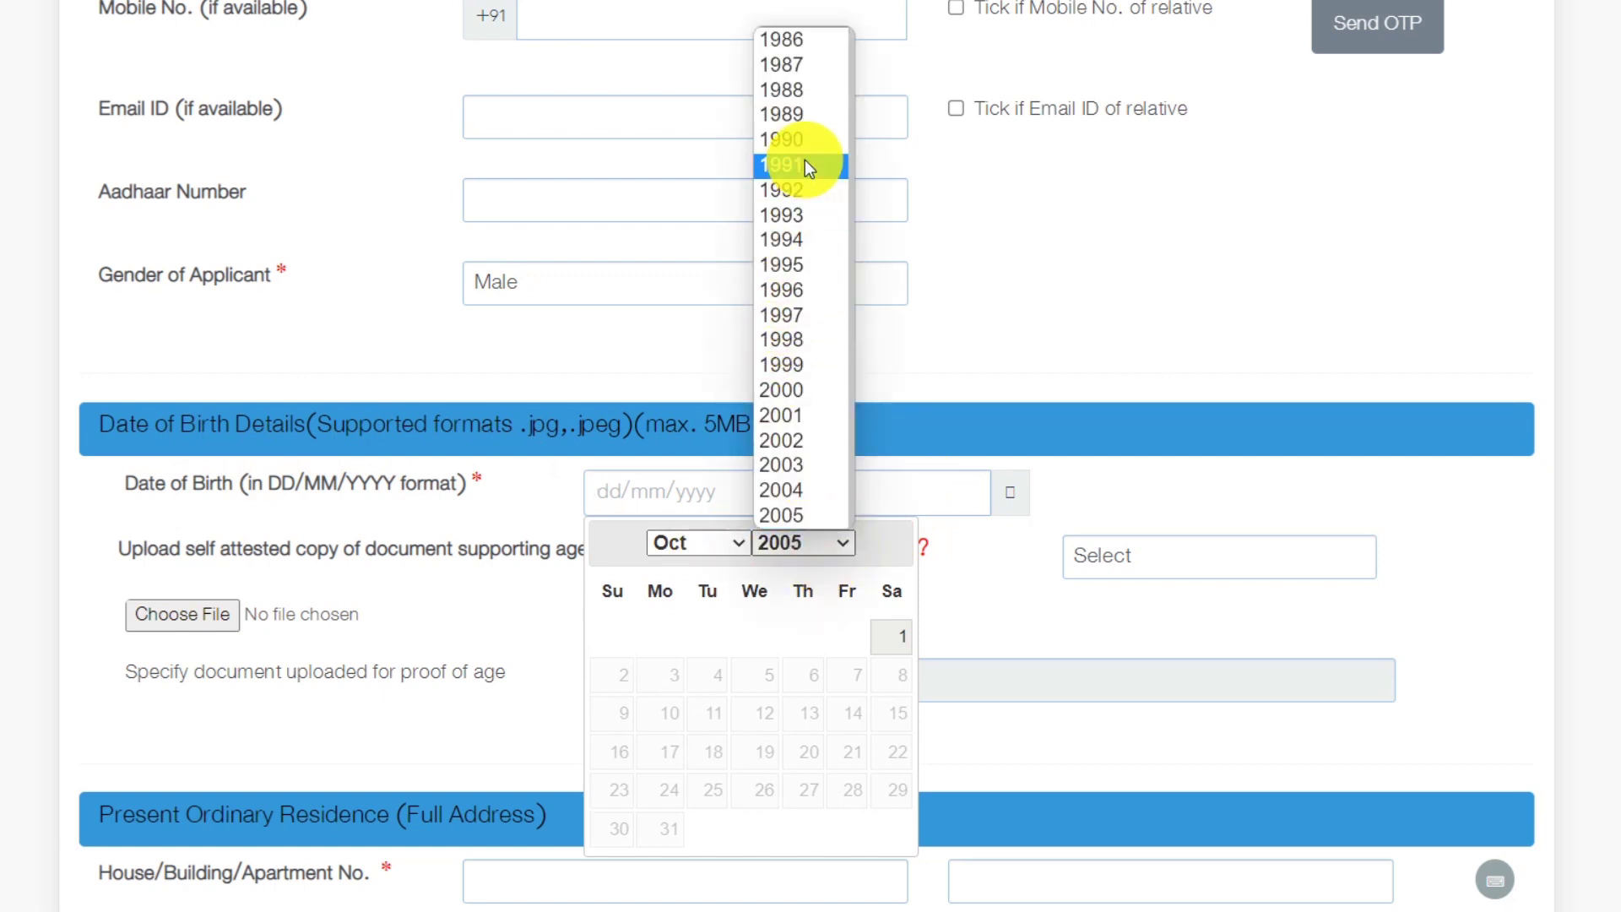
{"action": "scroll", "coordinate": [802, 165], "scroll_direction": "up", "scroll_amount": 5}
{"action": "scroll", "coordinate": [797, 186], "scroll_direction": "down", "scroll_amount": 5}
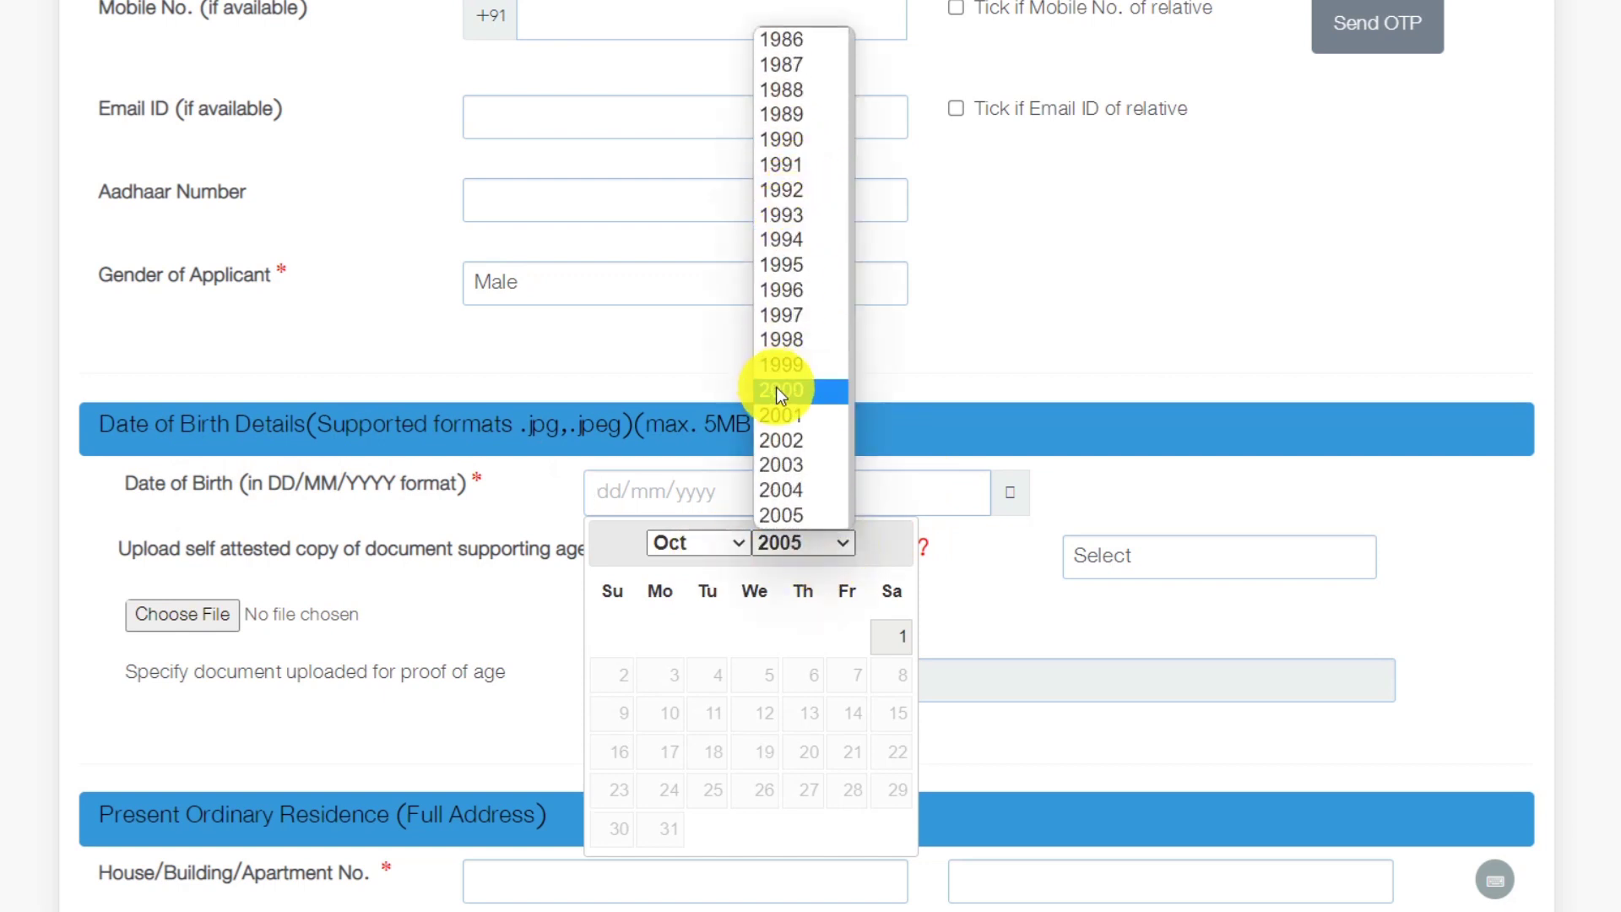
{"action": "left_click", "coordinate": [1031, 583]}
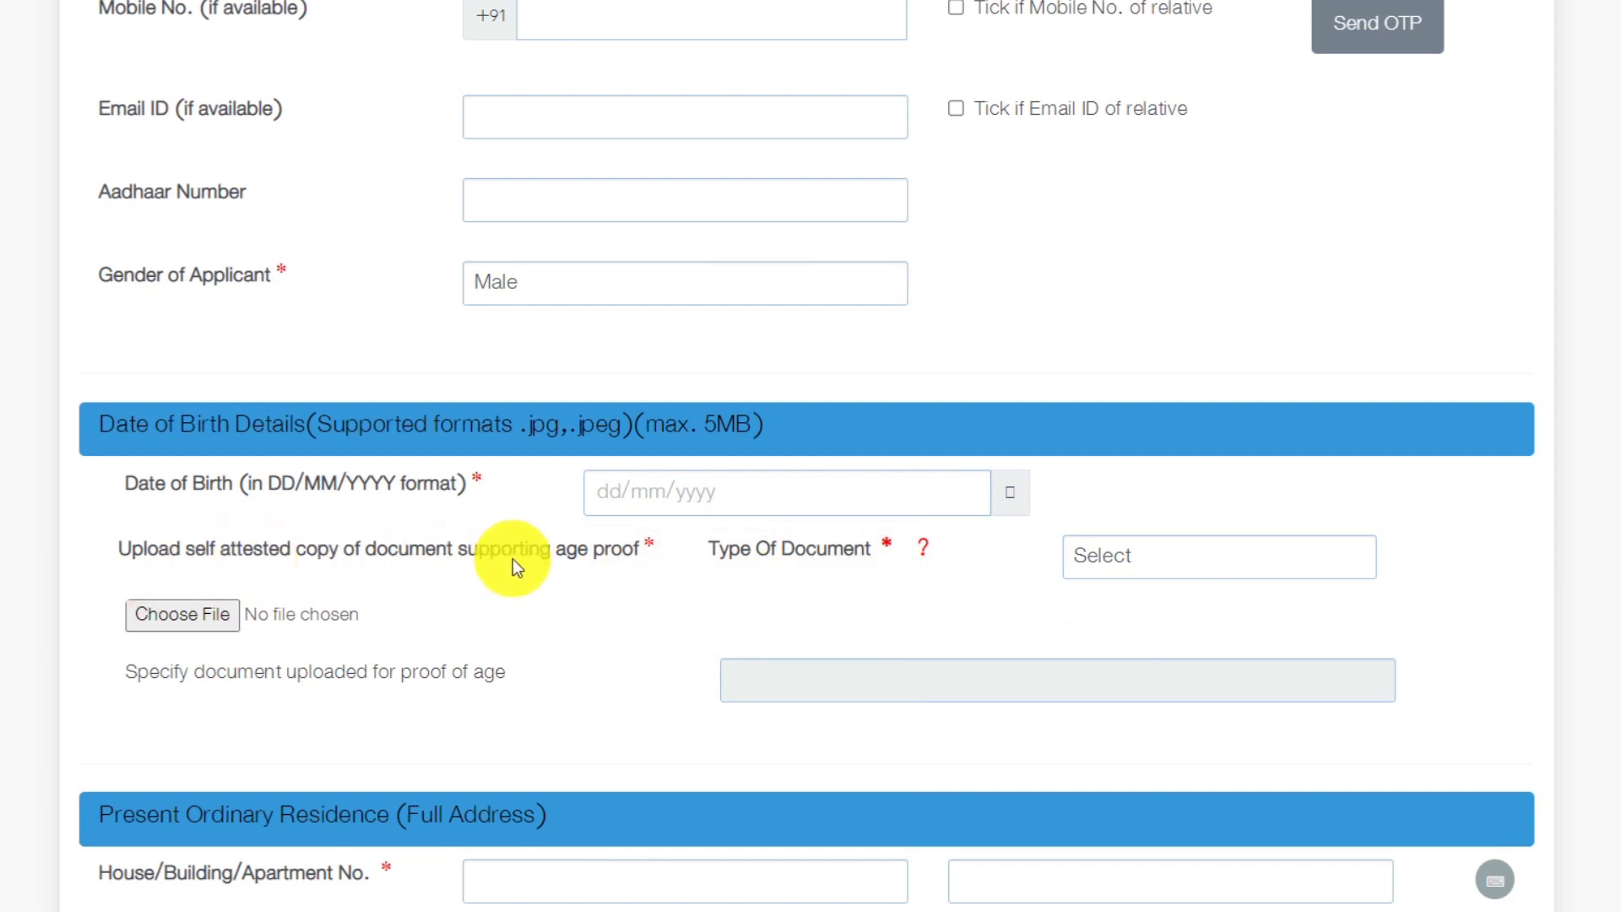
{"action": "left_click", "coordinate": [1252, 553]}
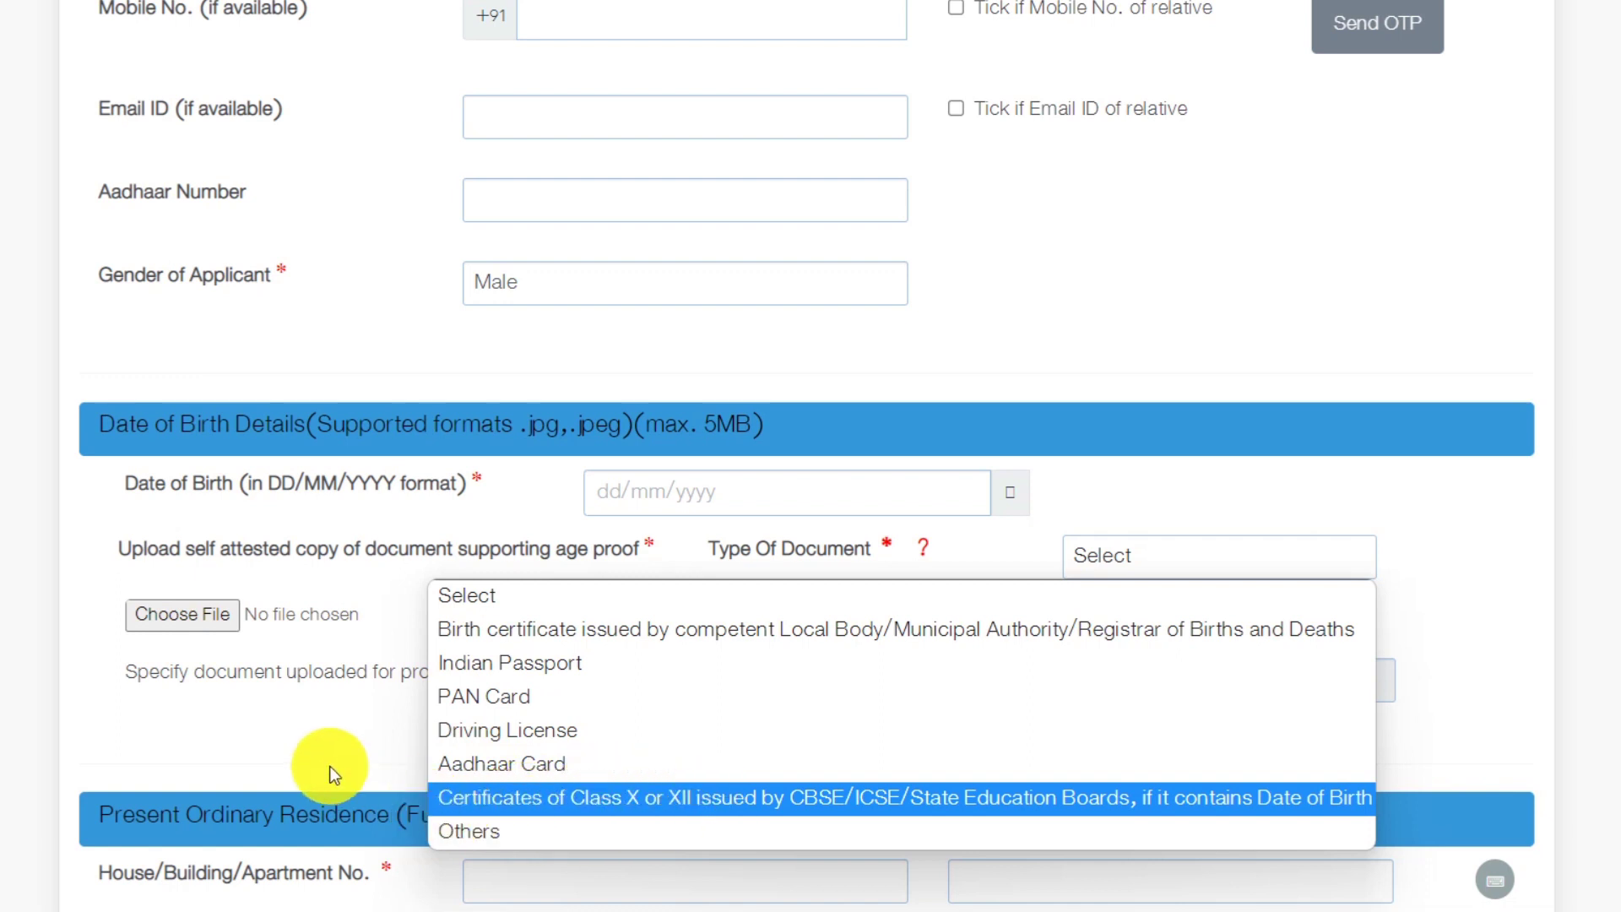
{"action": "left_click", "coordinate": [319, 741]}
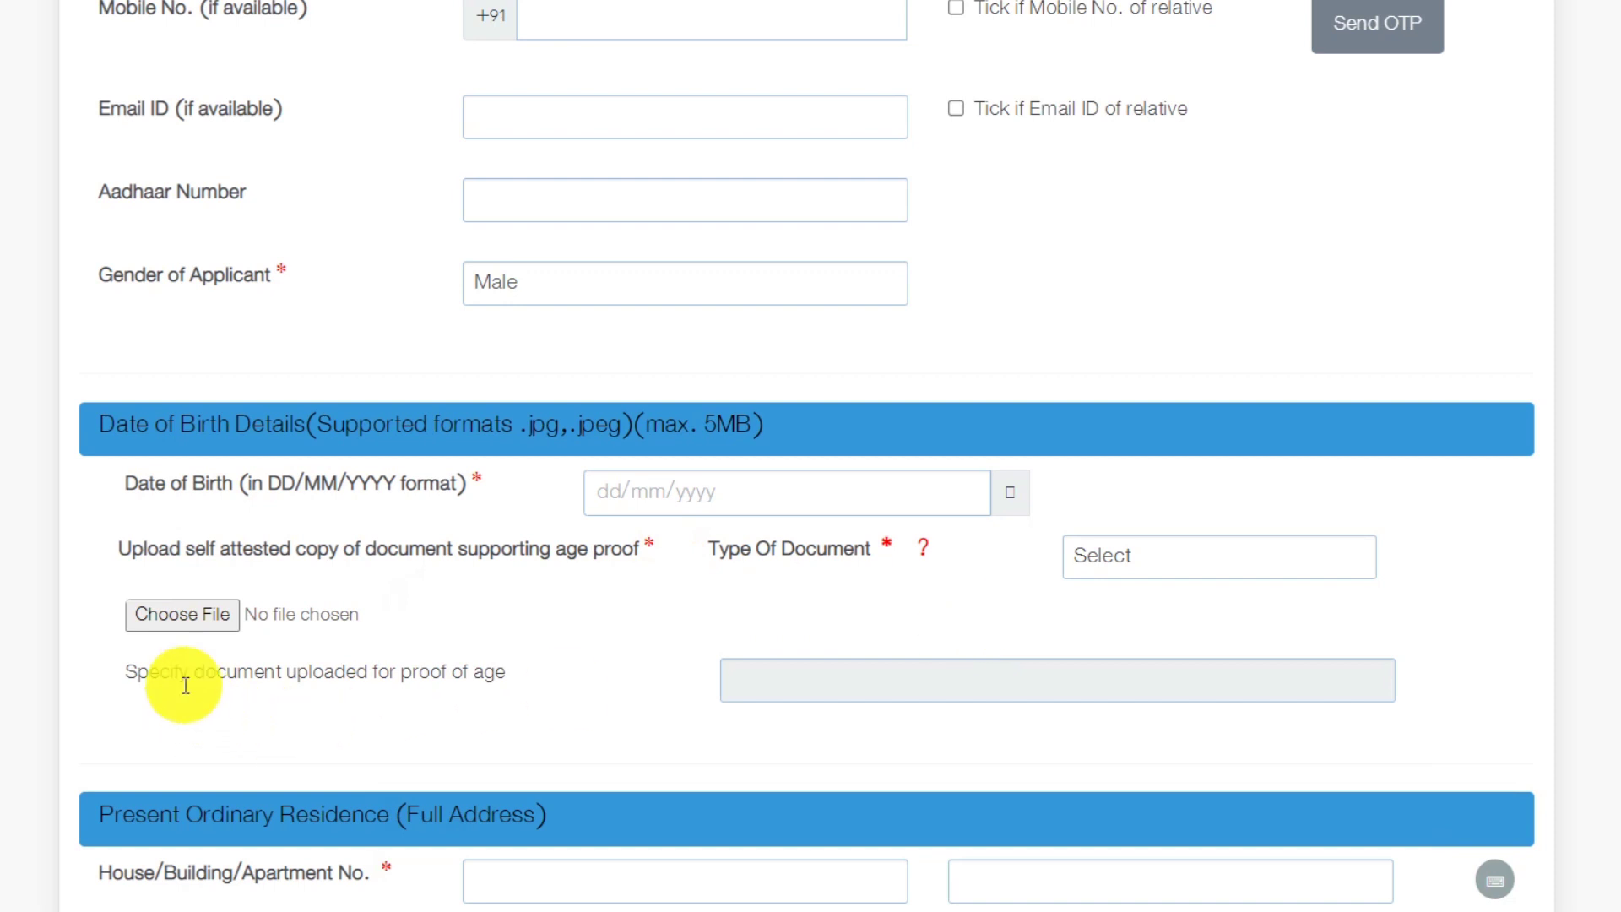
{"action": "left_click", "coordinate": [201, 612]}
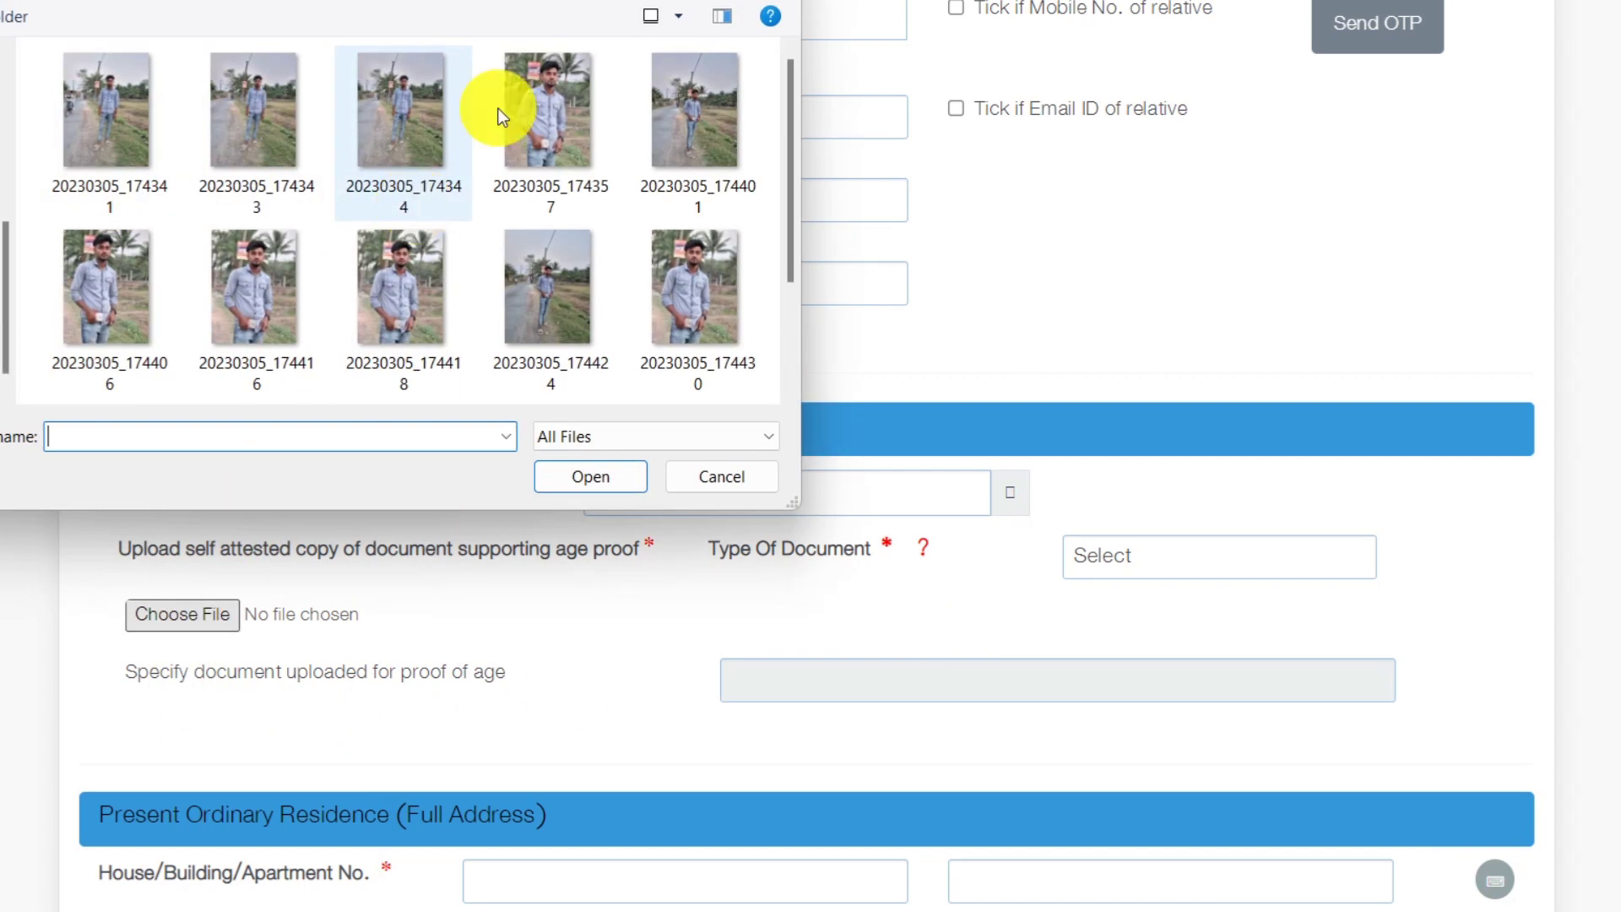
{"action": "key", "text": "Escape"}
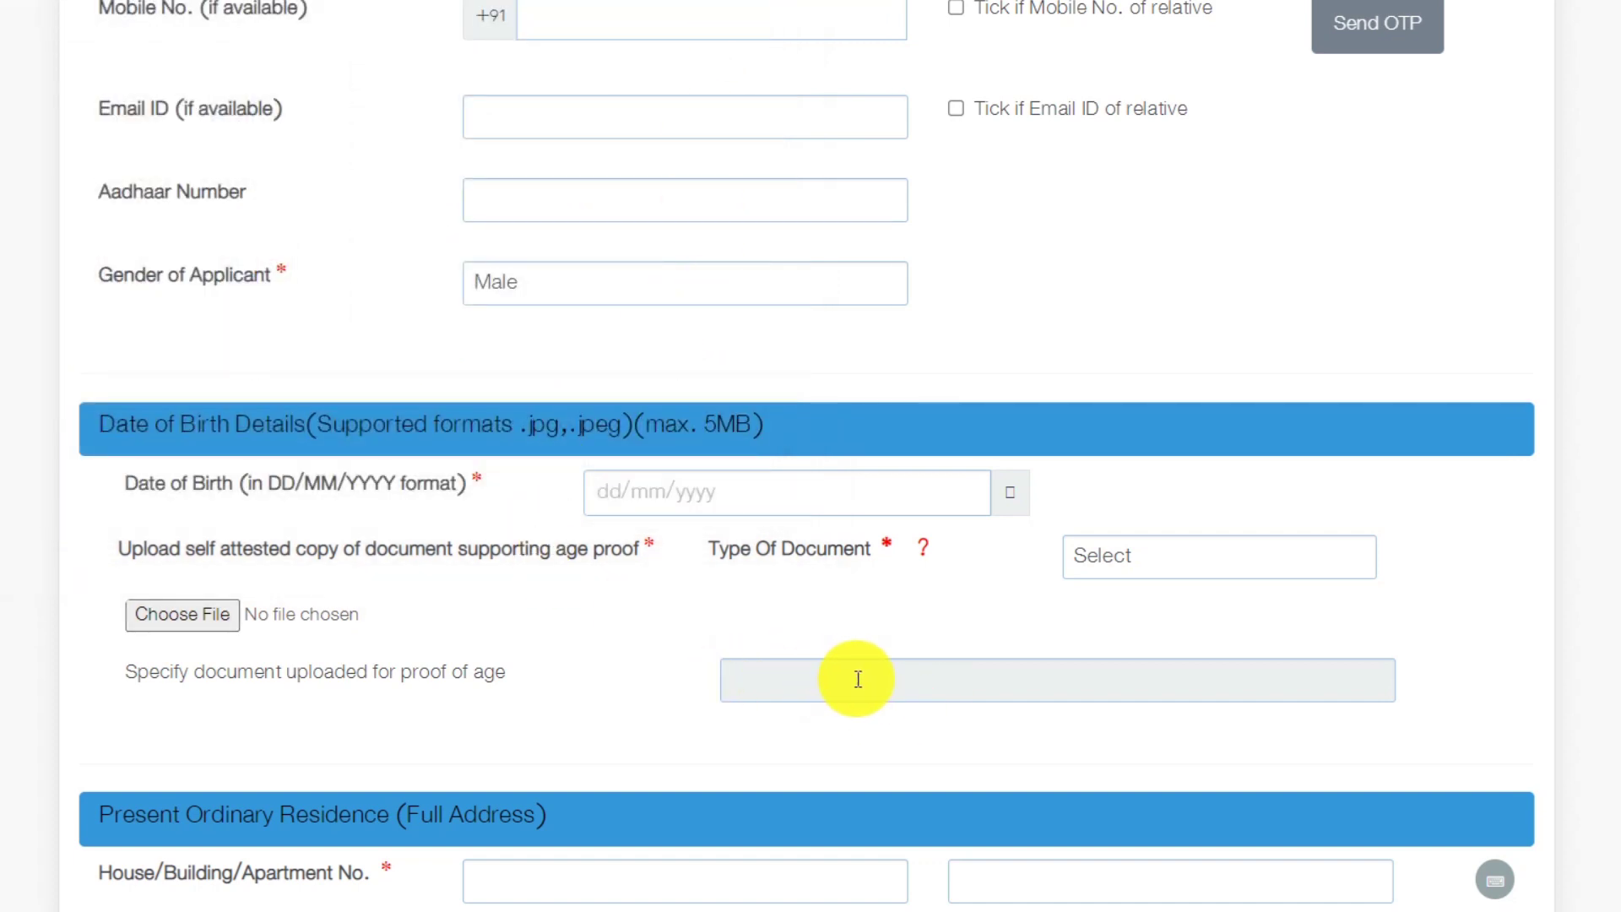
Examine the Present Ordinary Residence address fields and the document types accepted as proof of address.
{"action": "scroll", "coordinate": [771, 702], "scroll_direction": "down", "scroll_amount": 5}
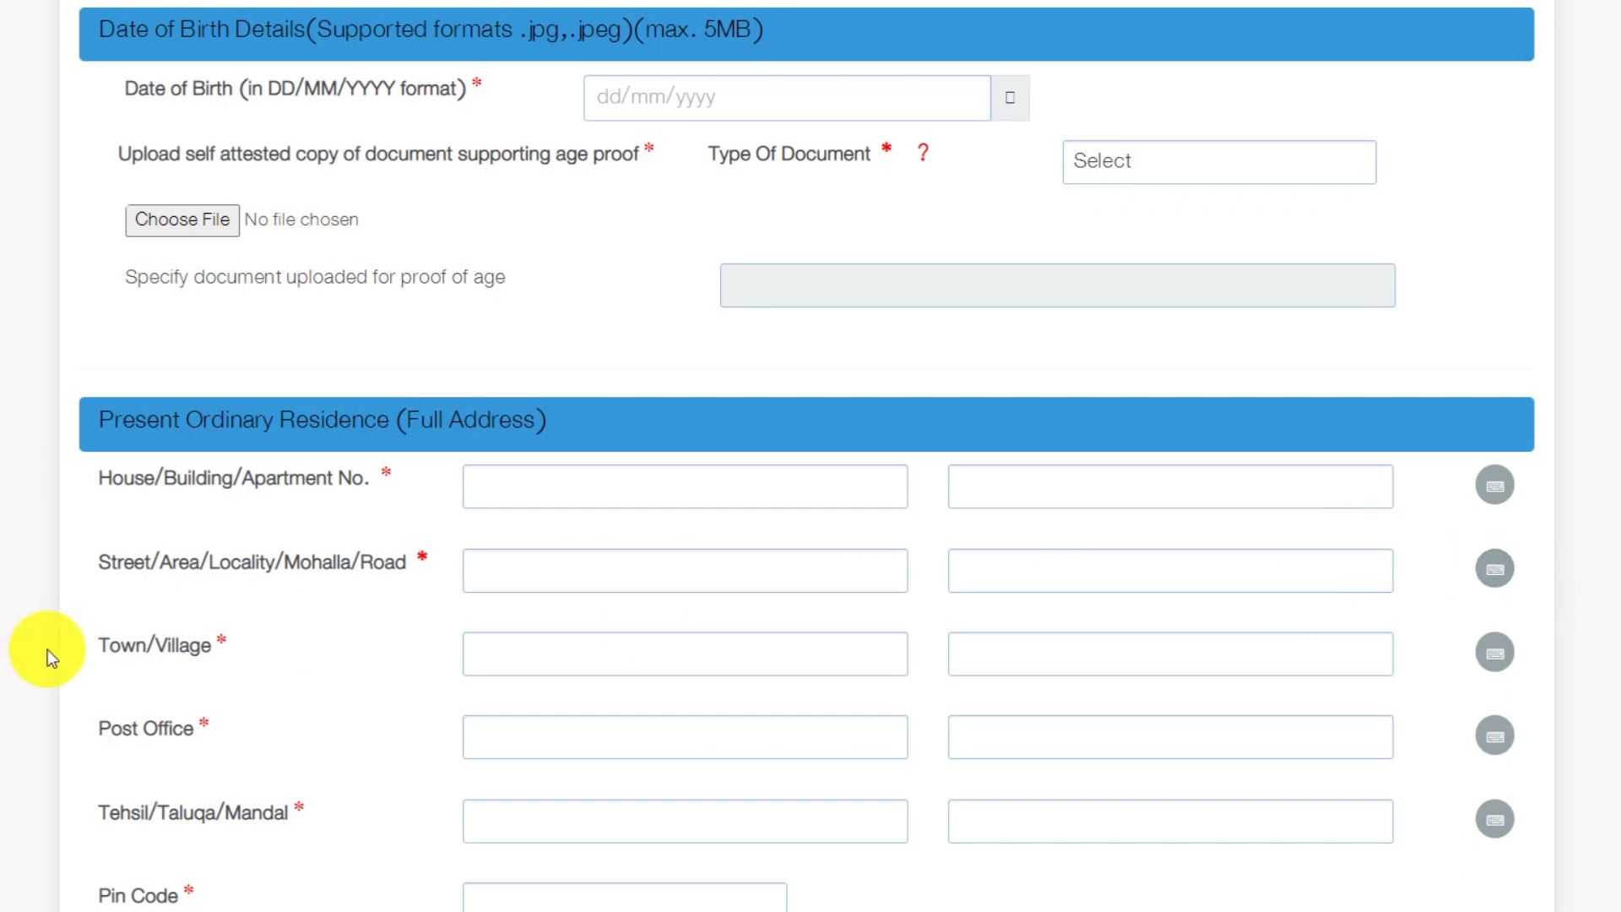
{"action": "scroll", "coordinate": [192, 667], "scroll_direction": "down", "scroll_amount": 3}
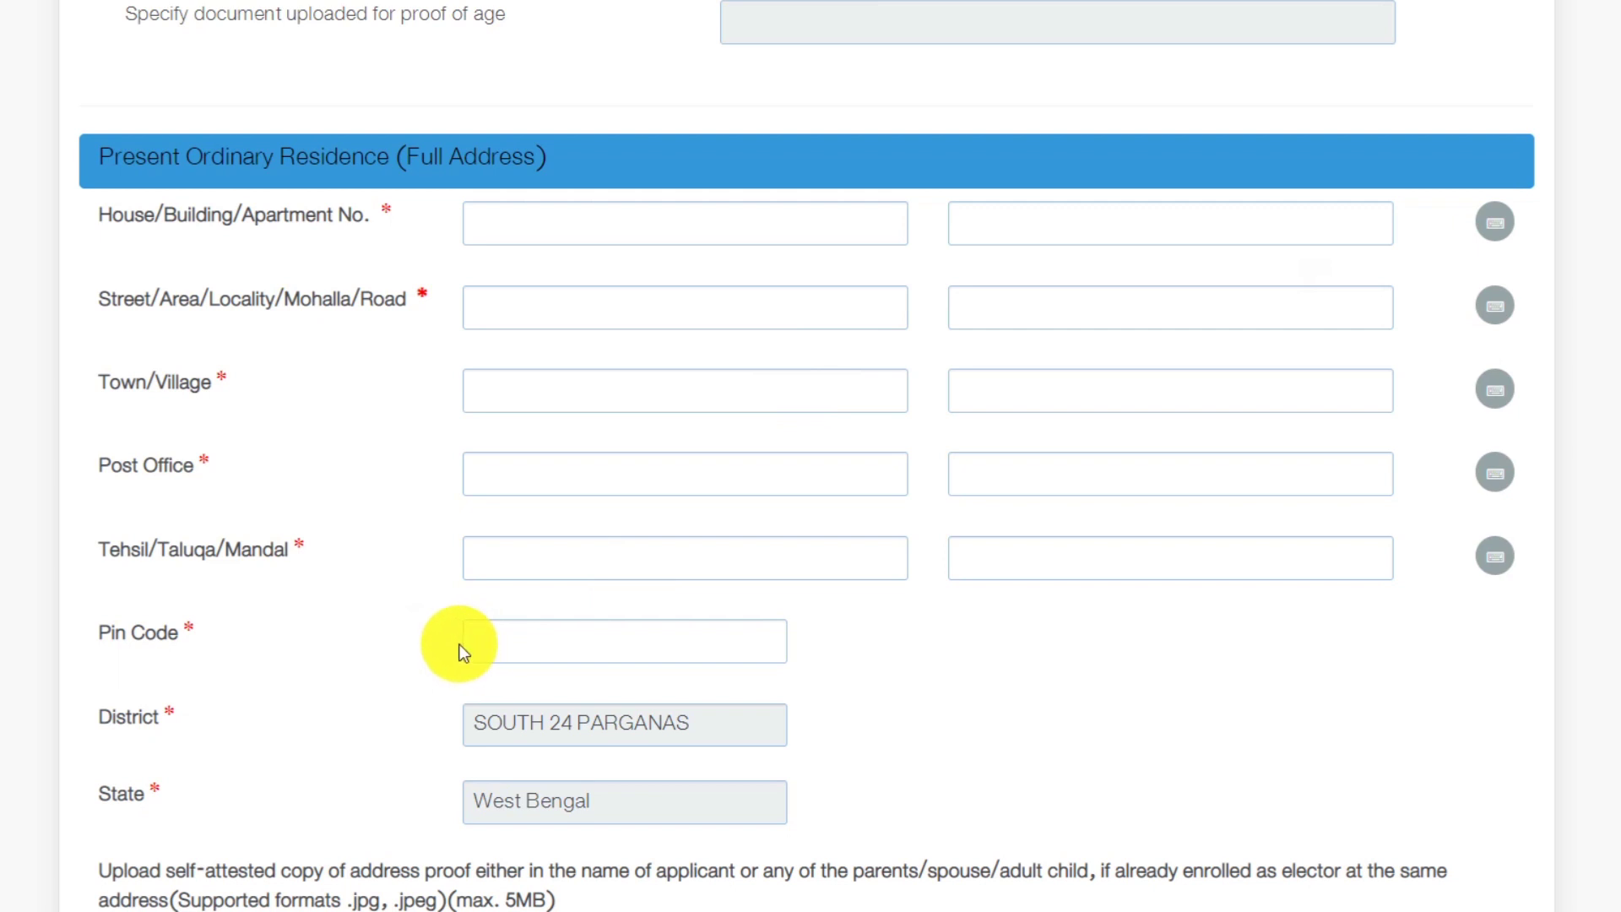
{"action": "scroll", "coordinate": [517, 633], "scroll_direction": "down", "scroll_amount": 2}
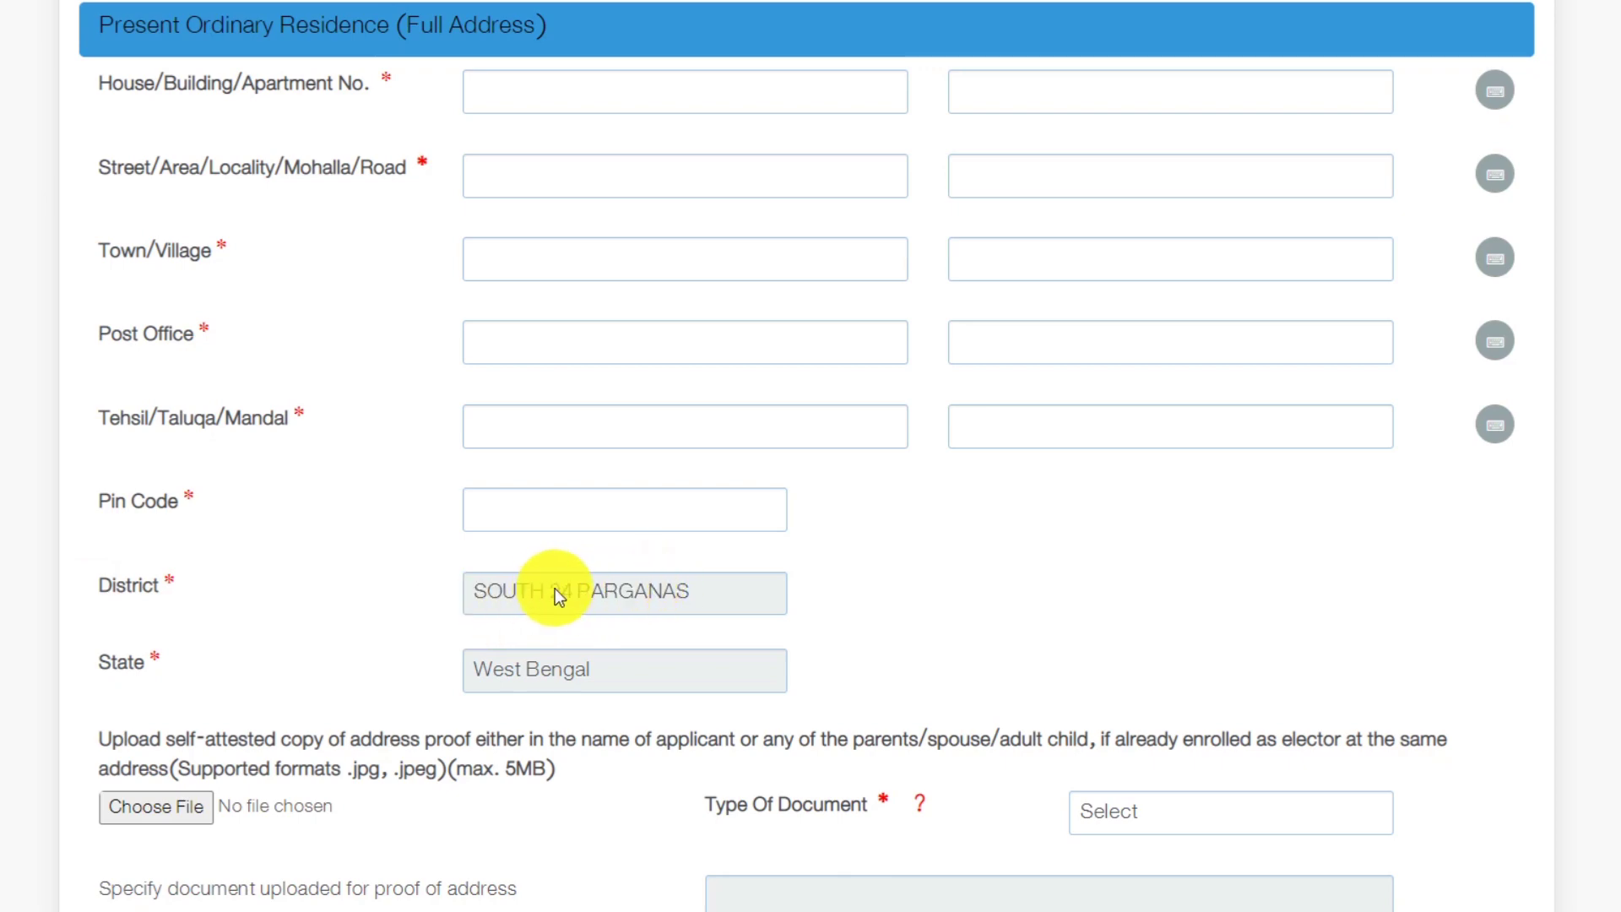
{"action": "scroll", "coordinate": [567, 629], "scroll_direction": "down", "scroll_amount": 3}
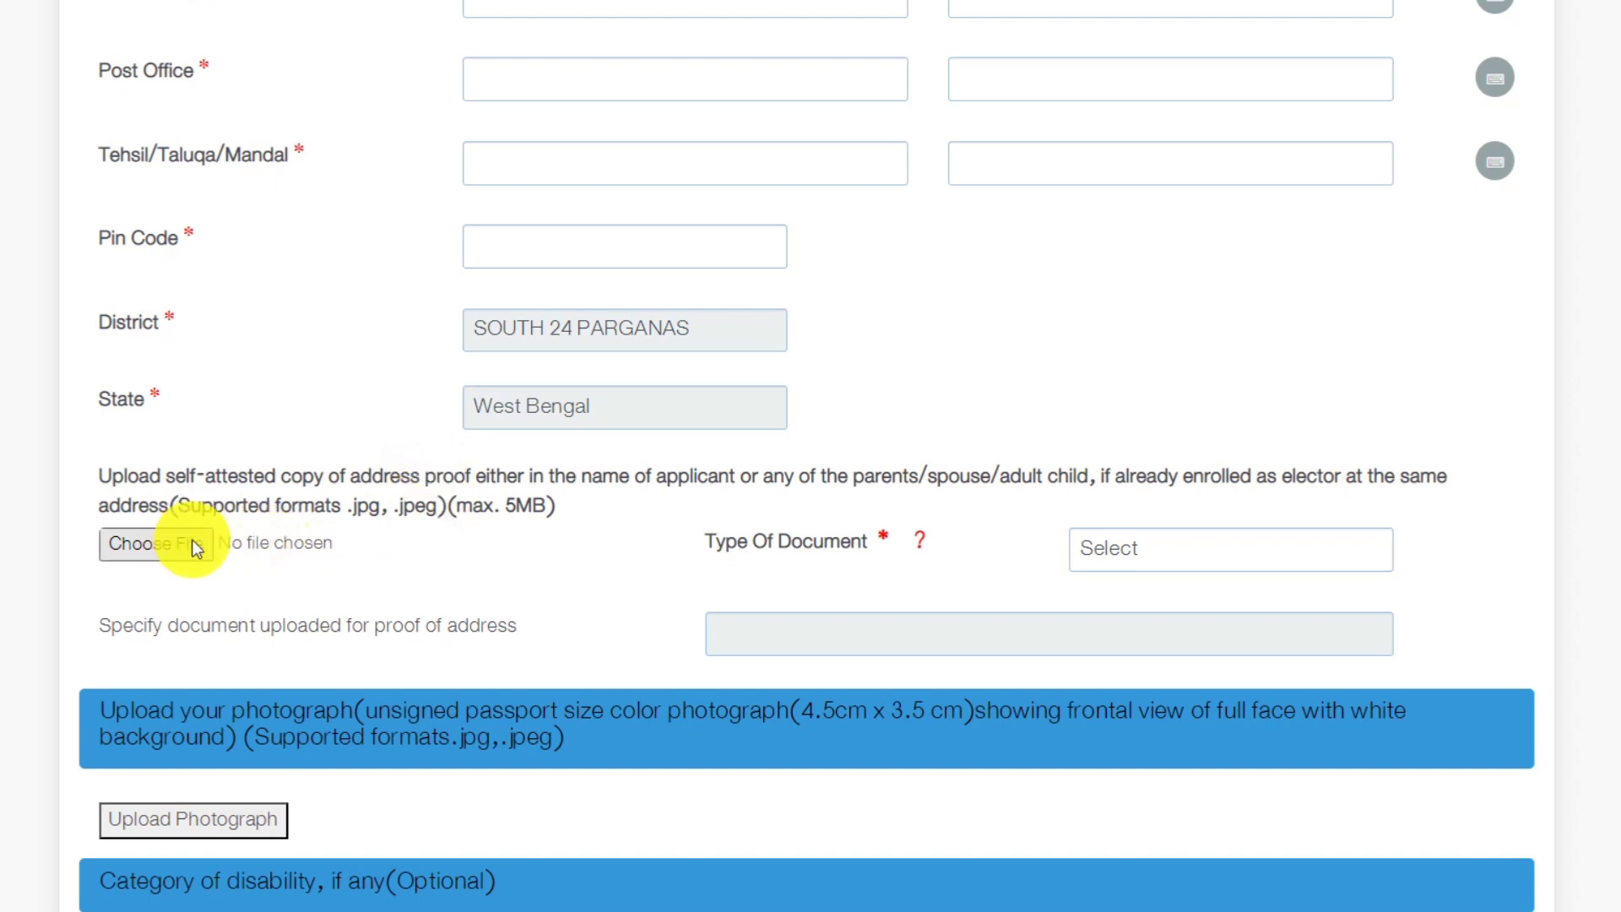
{"action": "left_click", "coordinate": [1221, 552]}
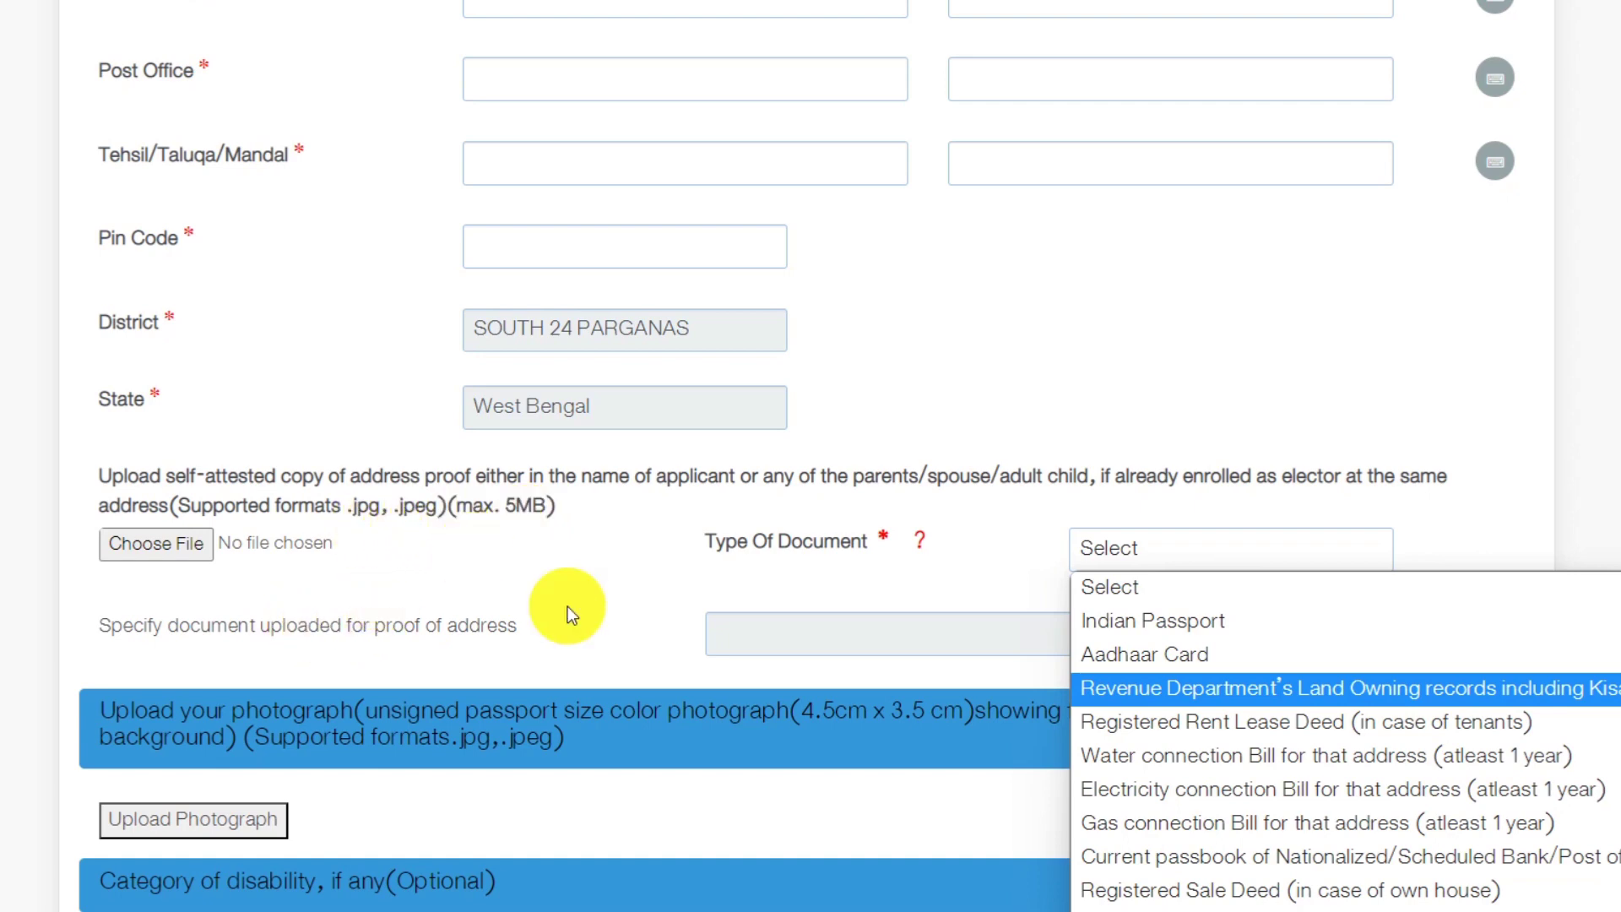
{"action": "left_click", "coordinate": [652, 588]}
{"action": "scroll", "coordinate": [667, 587], "scroll_direction": "down", "scroll_amount": 1}
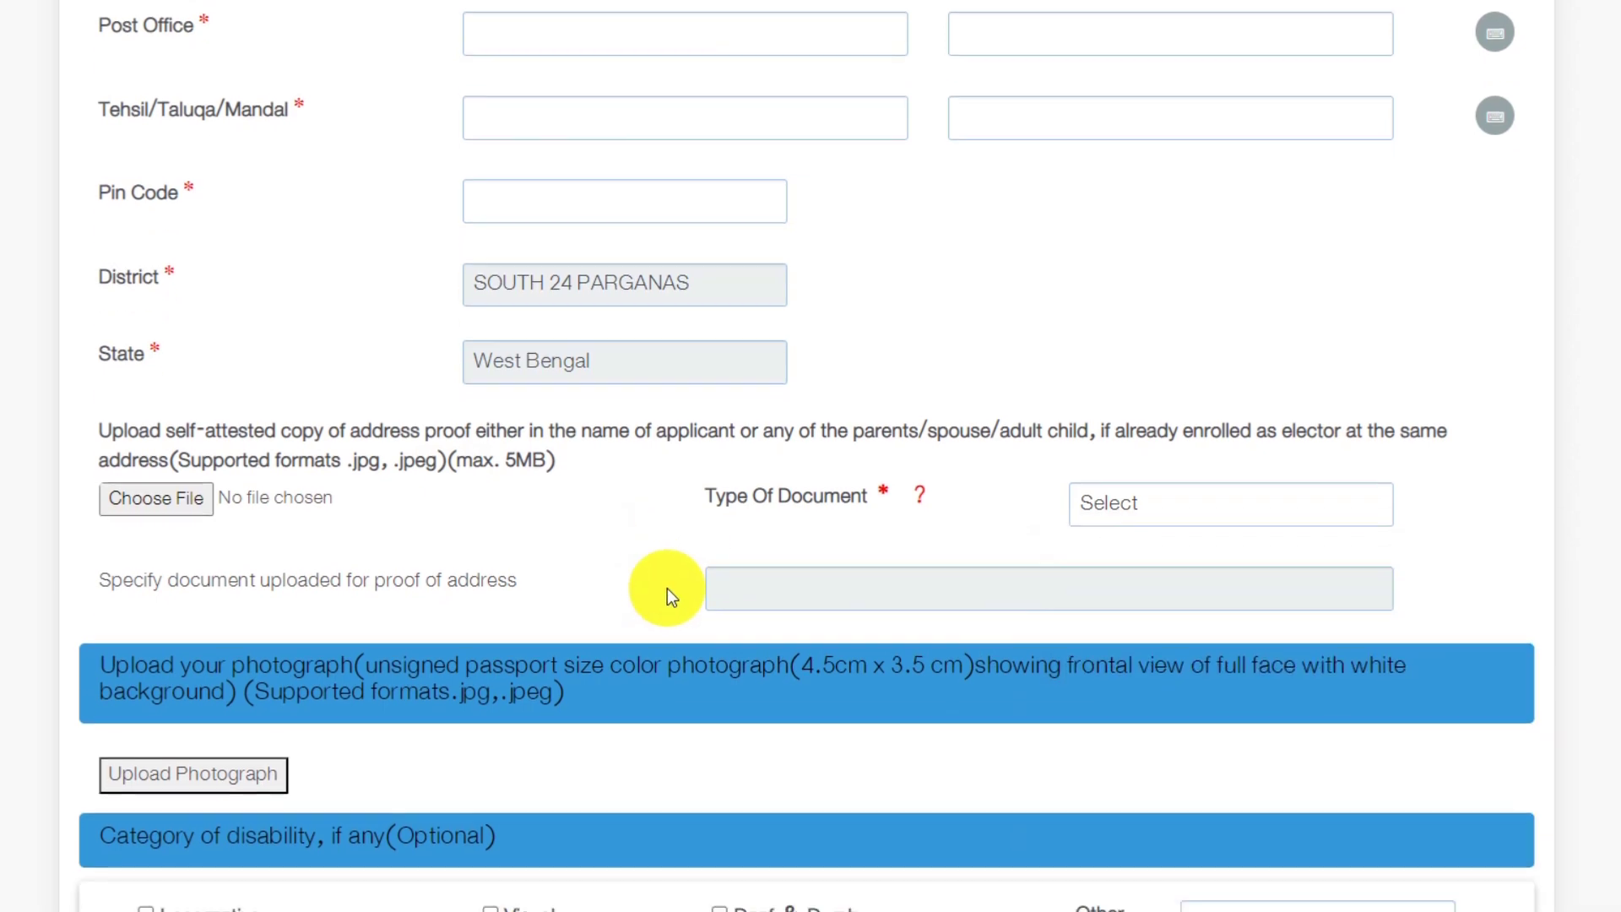
Load the image 20230305_174548 from the Desktop's sultan folder into the photo editor for the applicant's photograph.
{"action": "scroll", "coordinate": [666, 587], "scroll_direction": "down", "scroll_amount": 4}
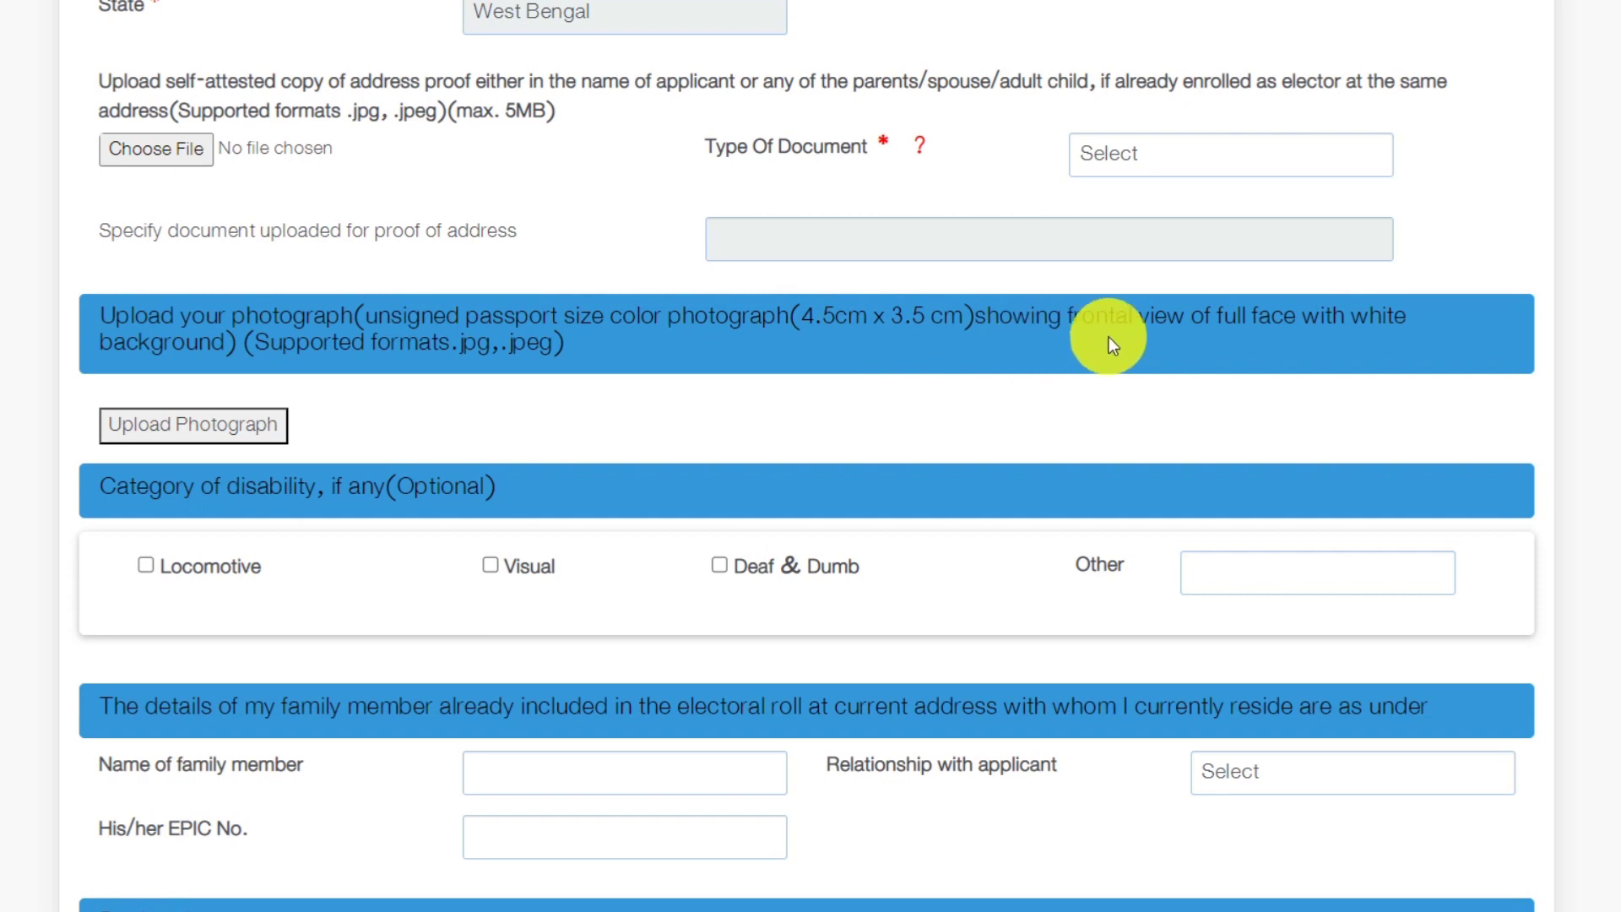
{"action": "left_click", "coordinate": [177, 428]}
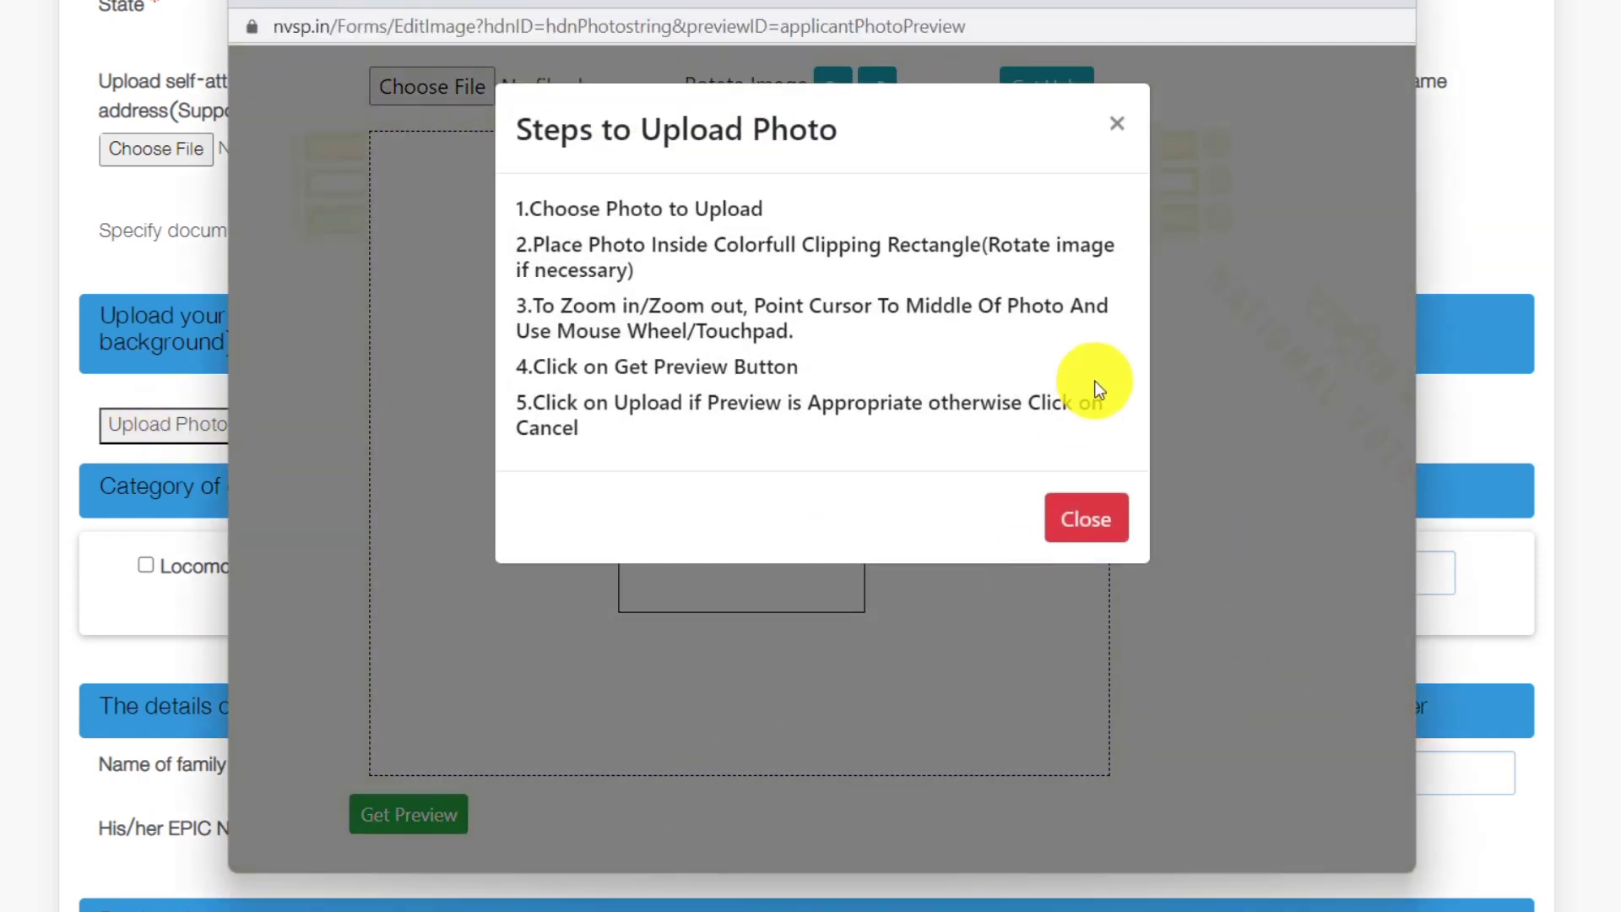
{"action": "left_click", "coordinate": [1116, 124]}
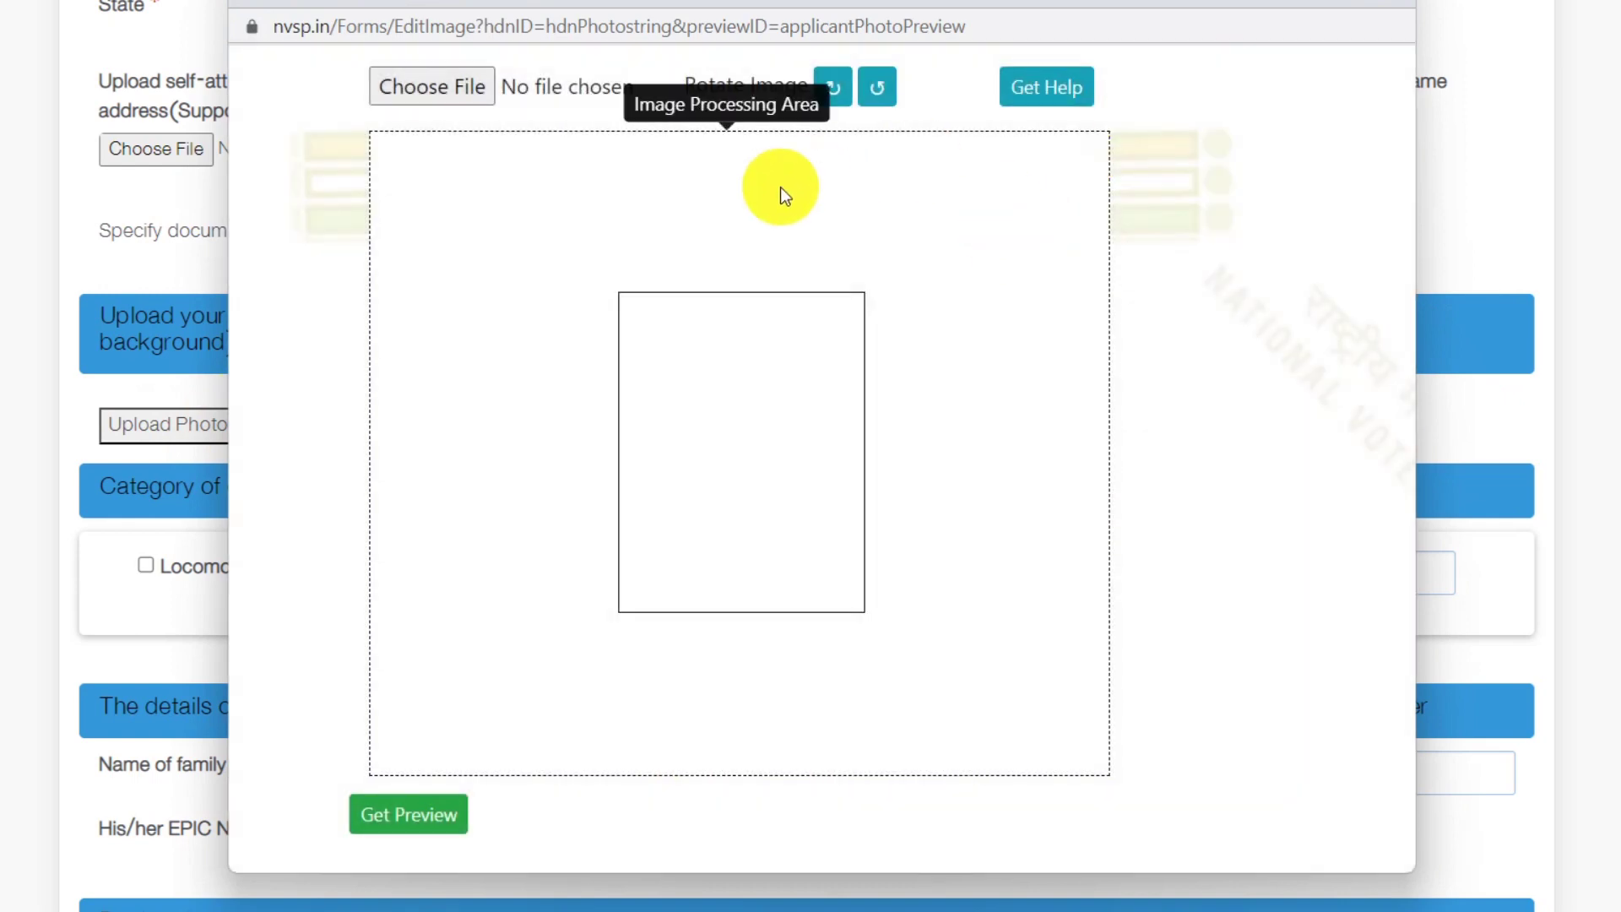
{"action": "left_click", "coordinate": [414, 88]}
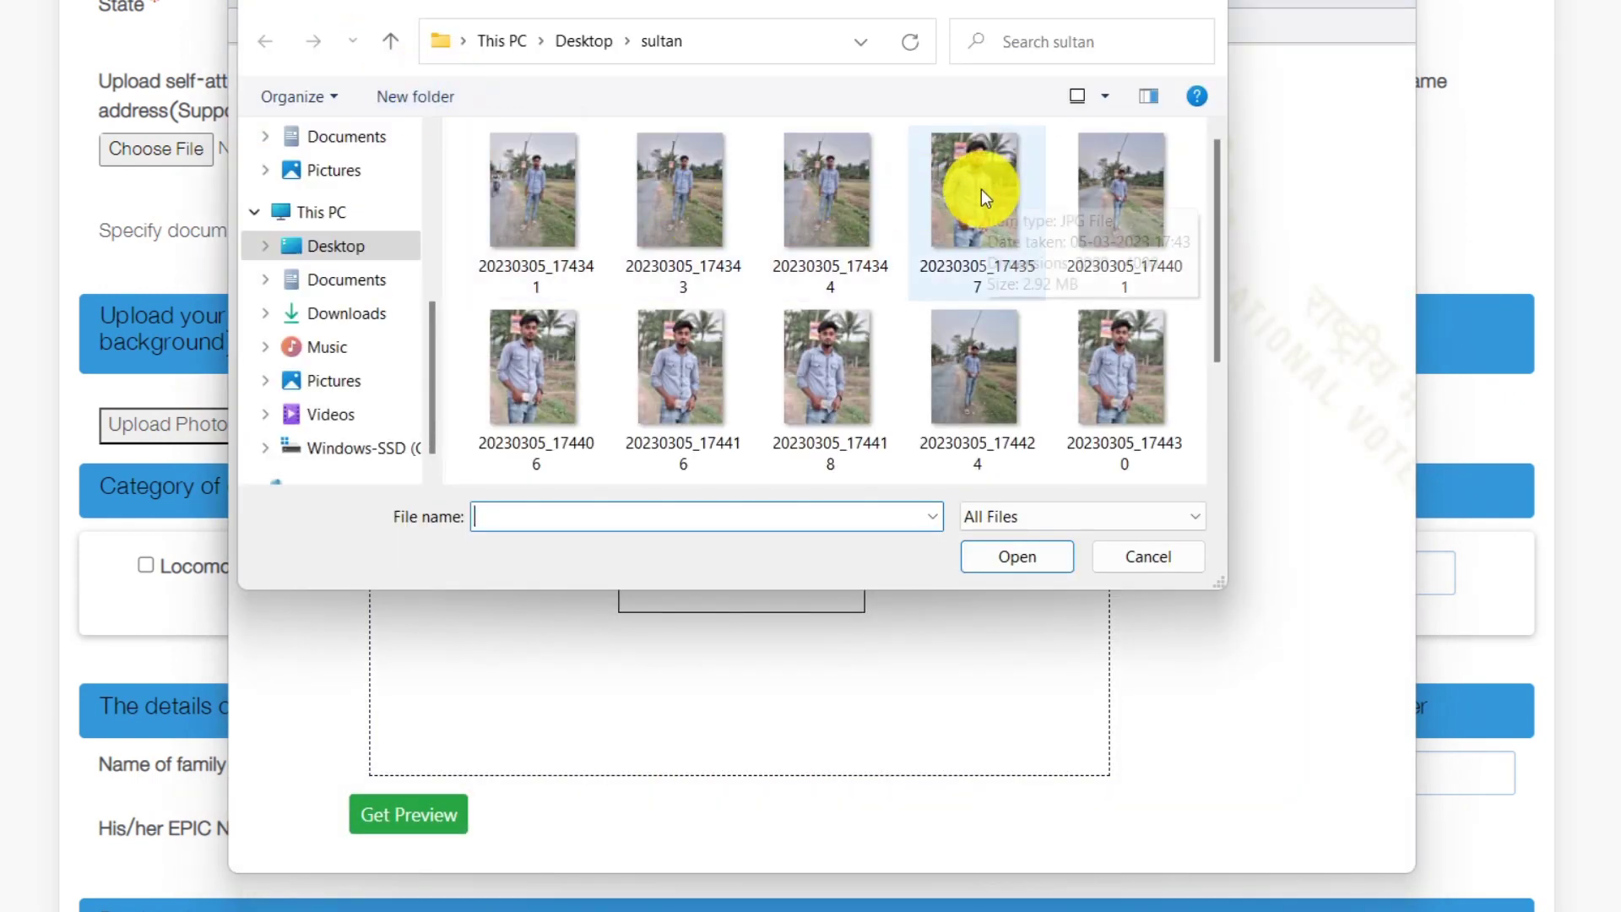
{"action": "scroll", "coordinate": [950, 343], "scroll_direction": "down", "scroll_amount": 2}
{"action": "left_click", "coordinate": [953, 341]}
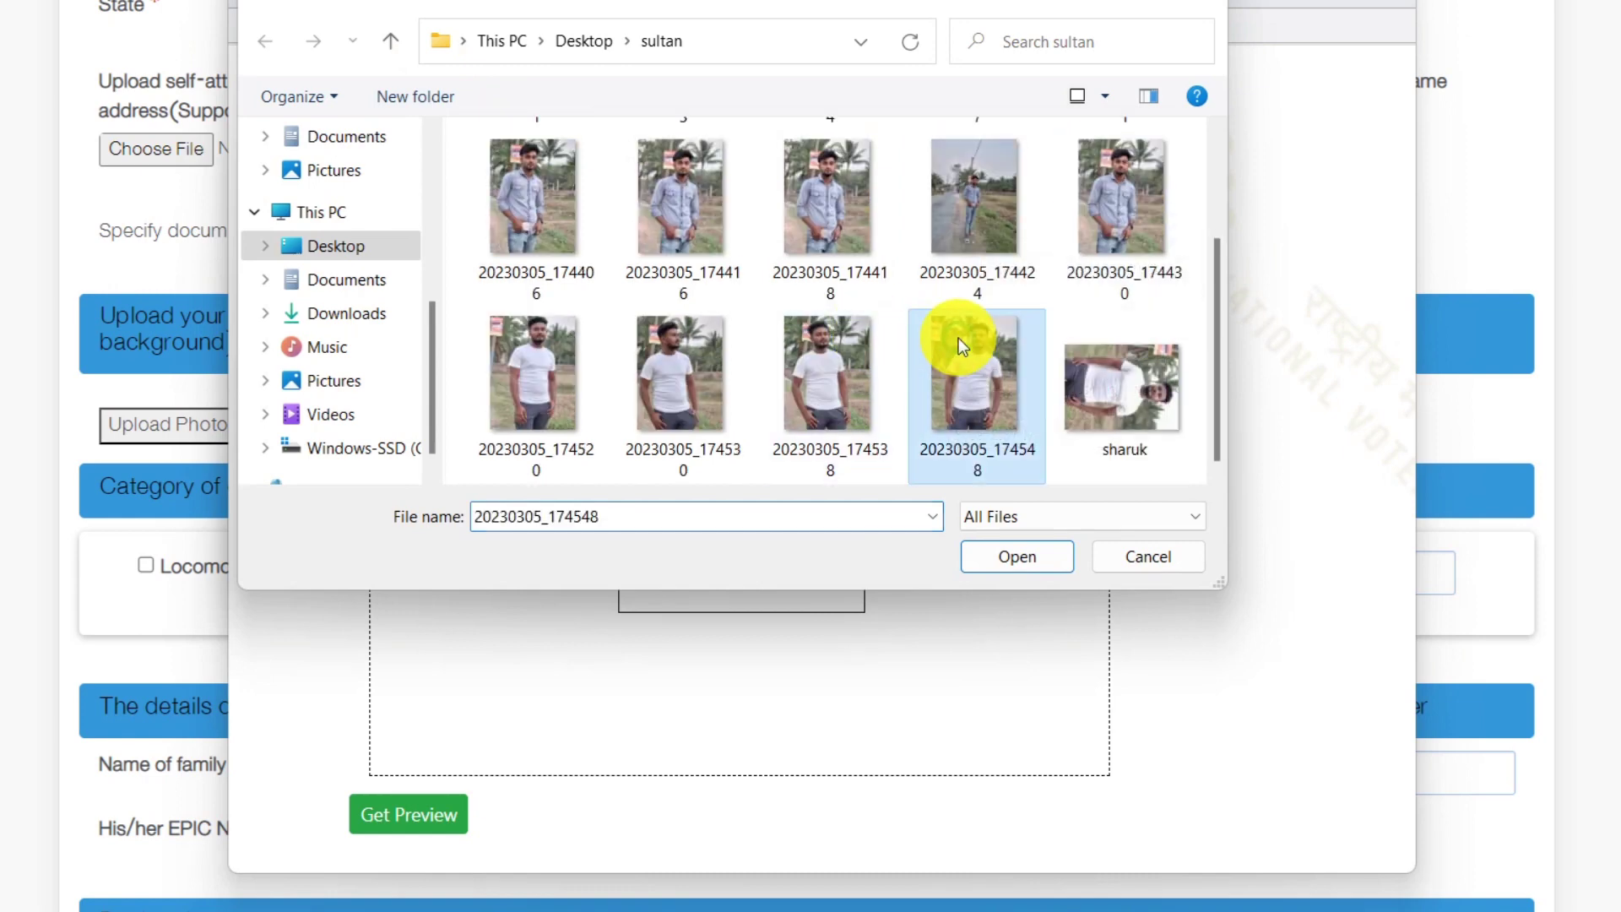
{"action": "left_click", "coordinate": [1010, 556]}
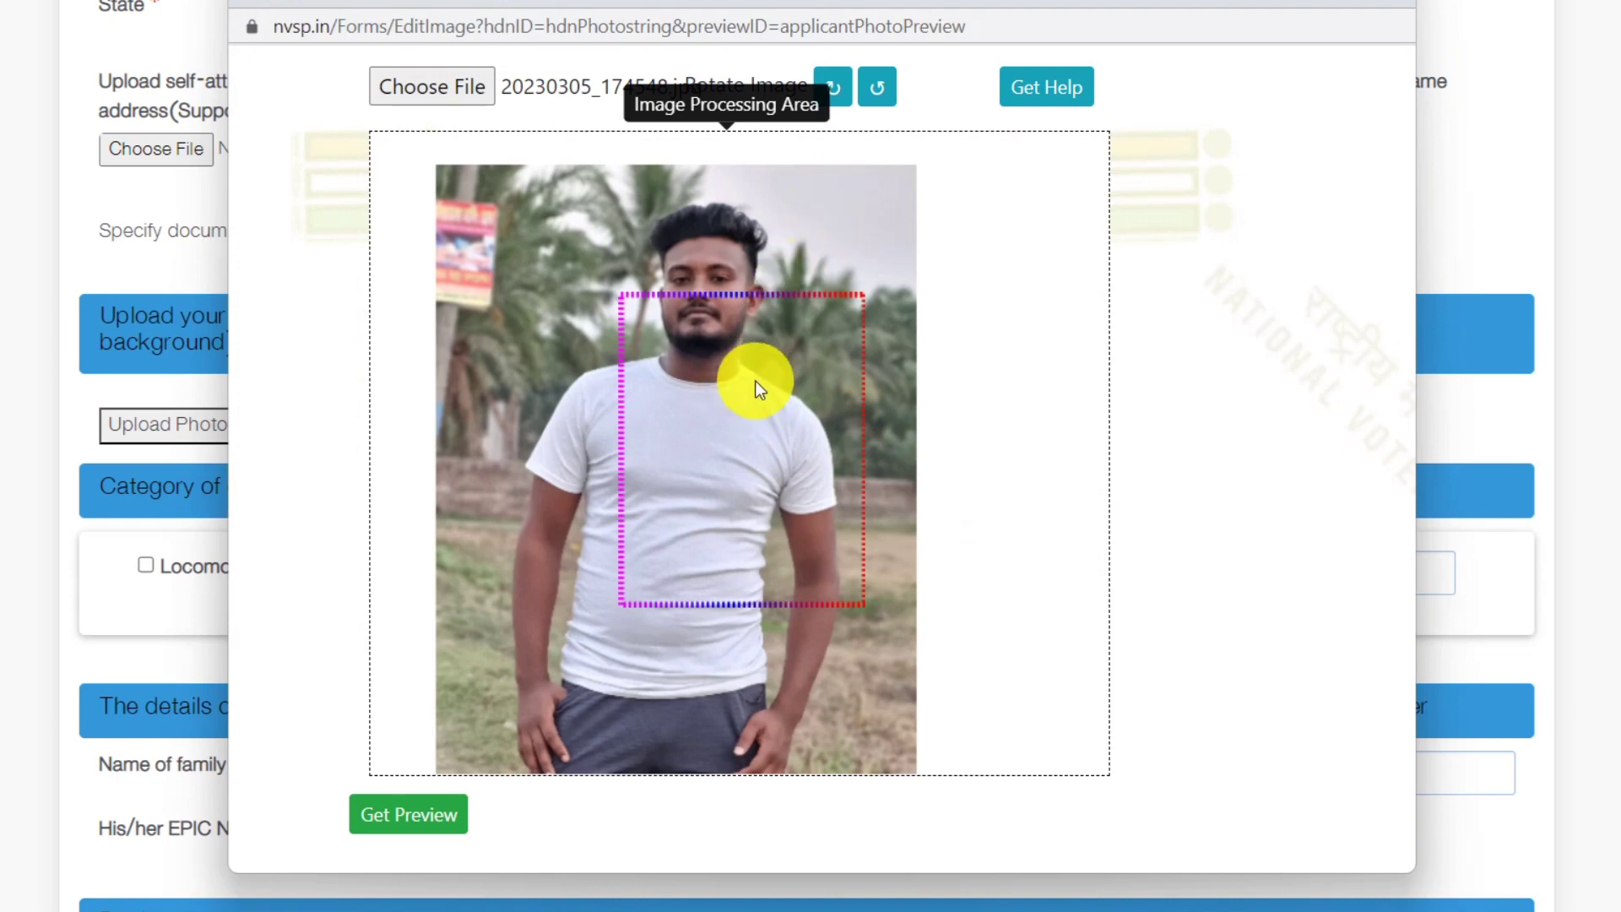
Scale and move the photo so the face and upper body fill the clipping rectangle, preview it and save it to the form.
{"action": "scroll", "coordinate": [755, 380], "scroll_direction": "down", "scroll_amount": 5}
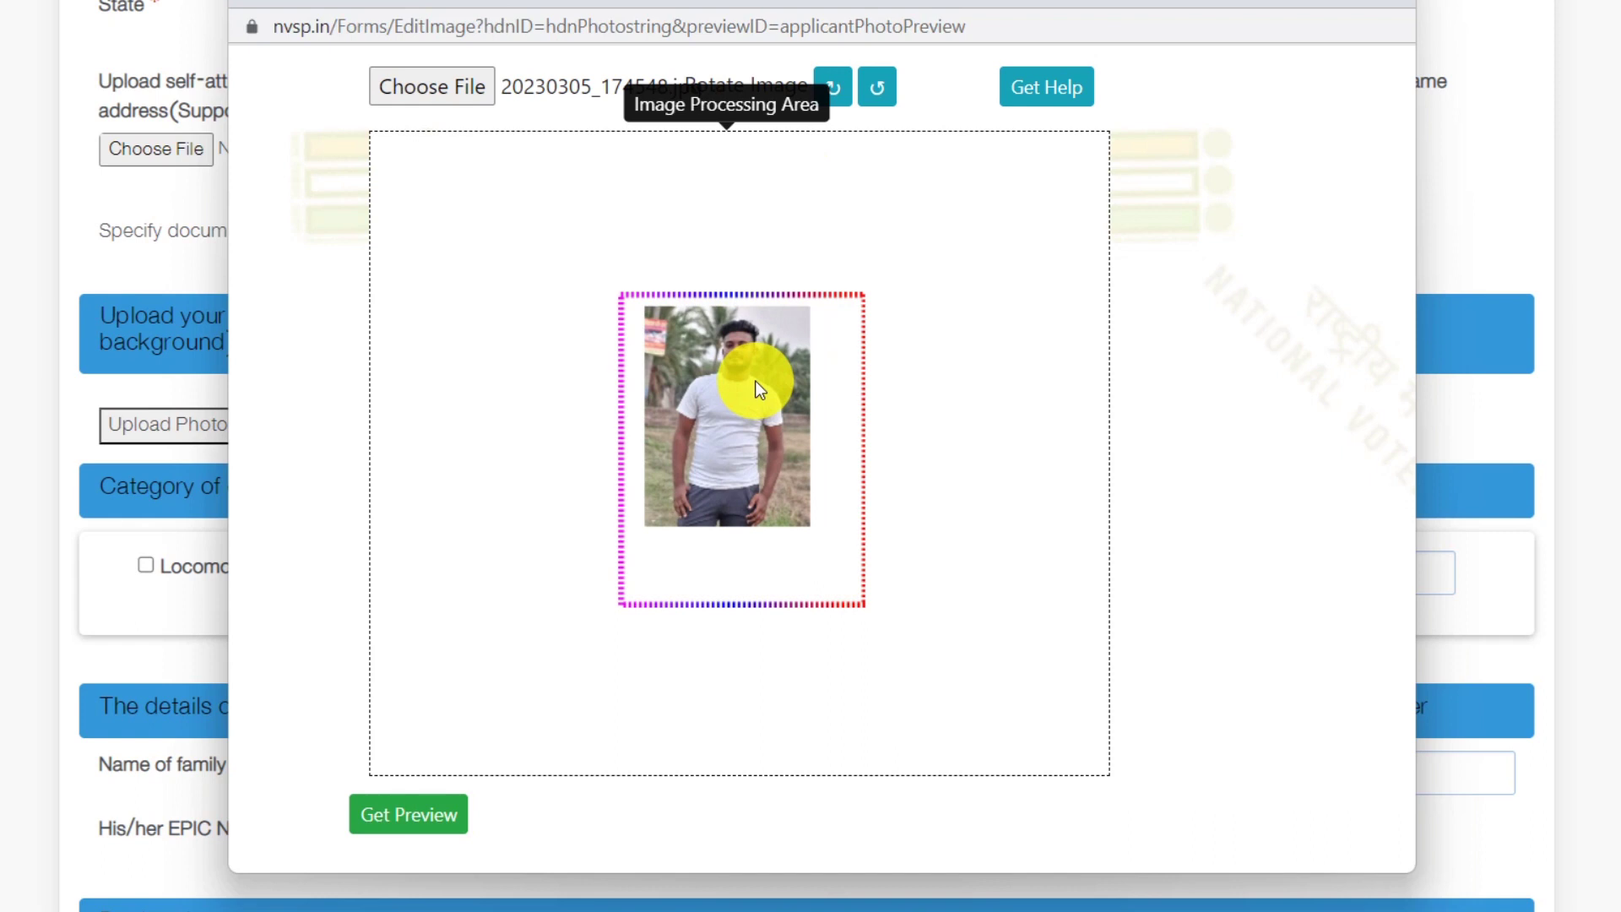
{"action": "scroll", "coordinate": [757, 392], "scroll_direction": "up", "scroll_amount": 5}
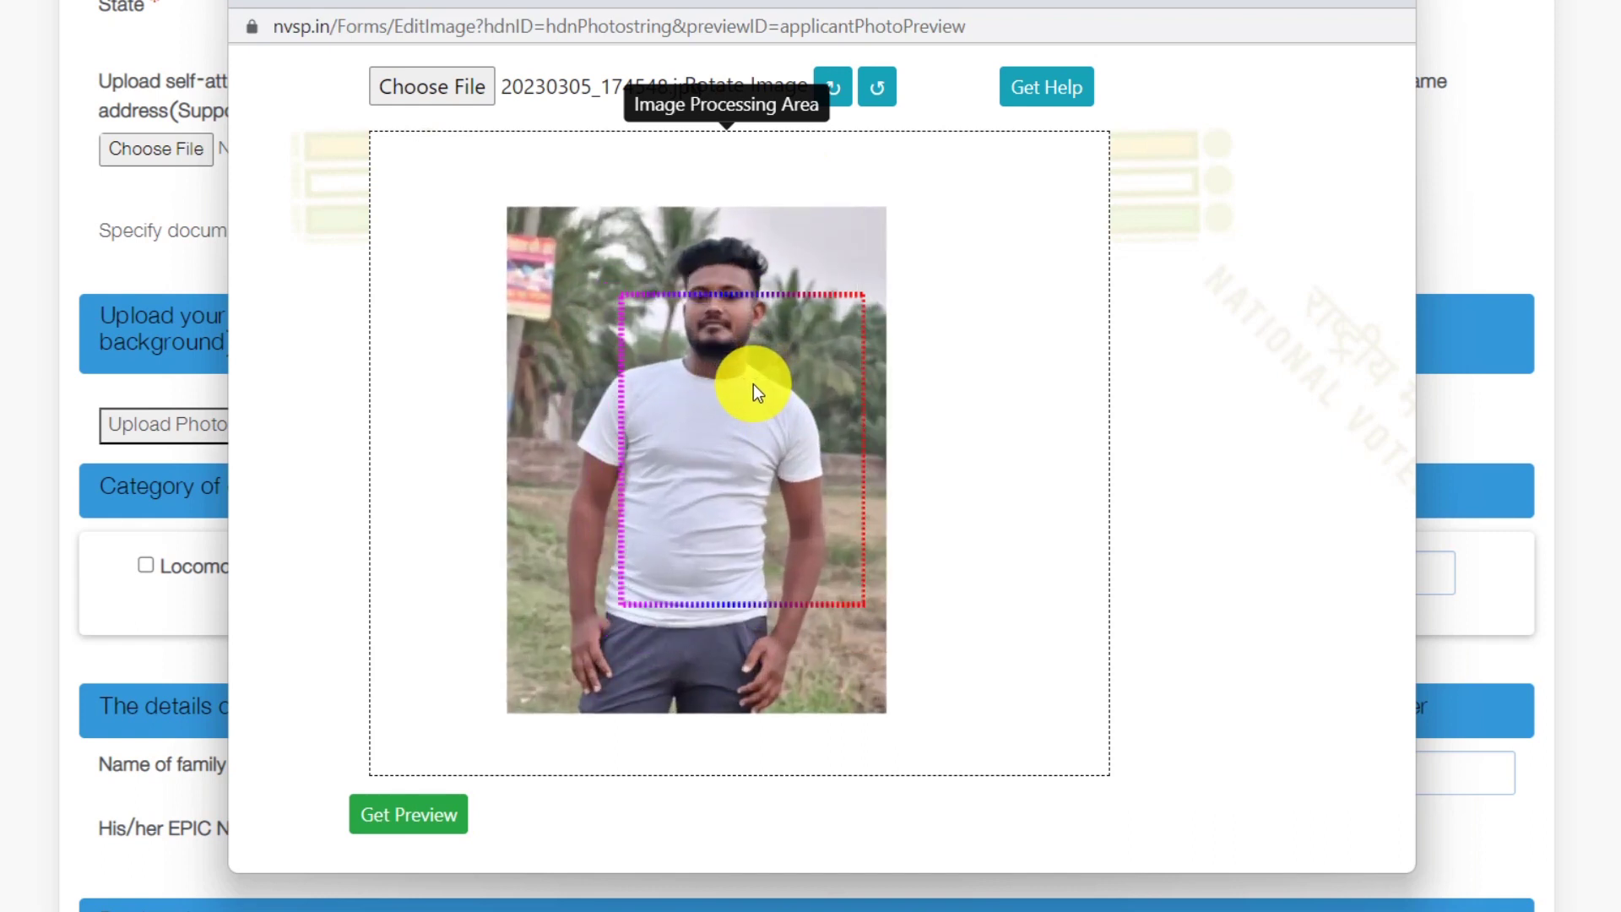
{"action": "left_click_drag", "start_coordinate": [741, 374], "coordinate": [770, 458]}
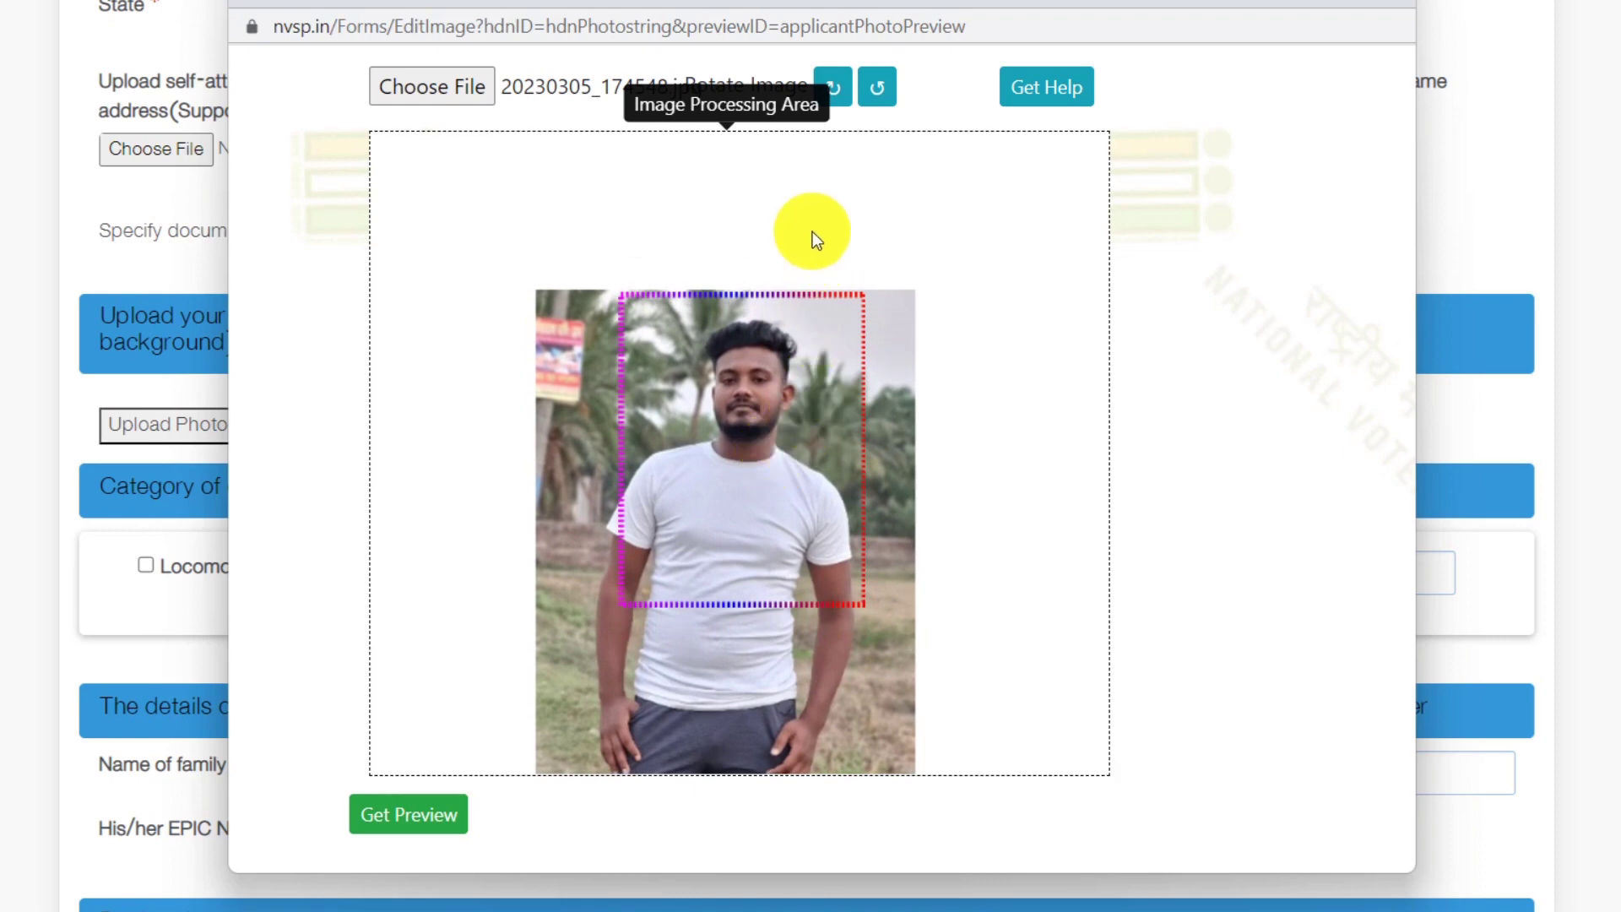
{"action": "left_click", "coordinate": [419, 813]}
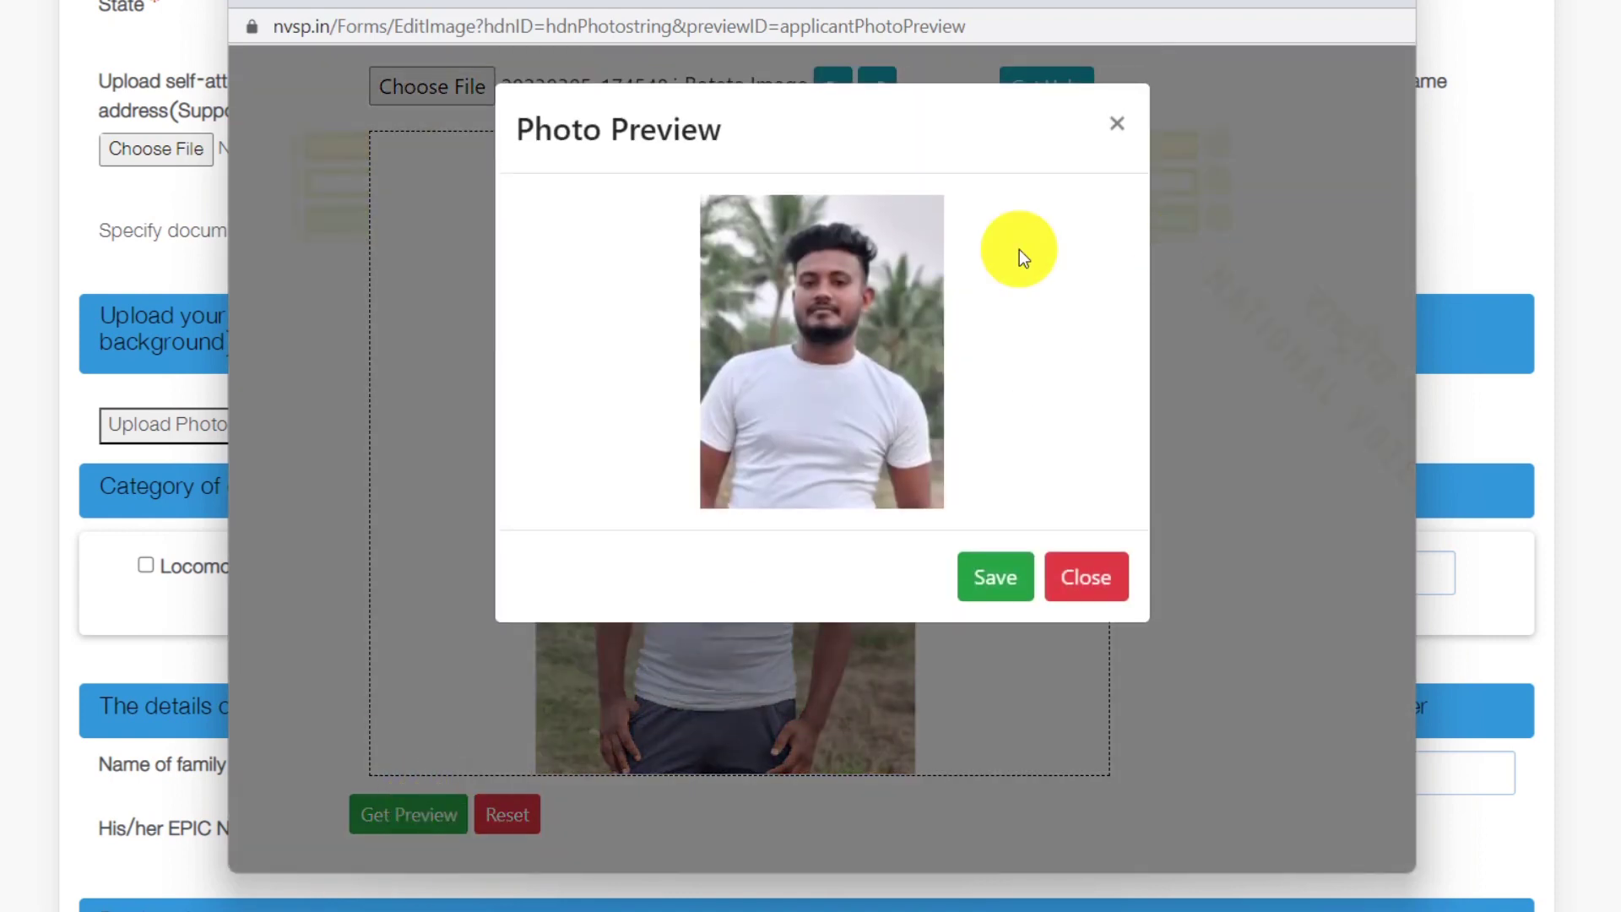
{"action": "left_click", "coordinate": [996, 578]}
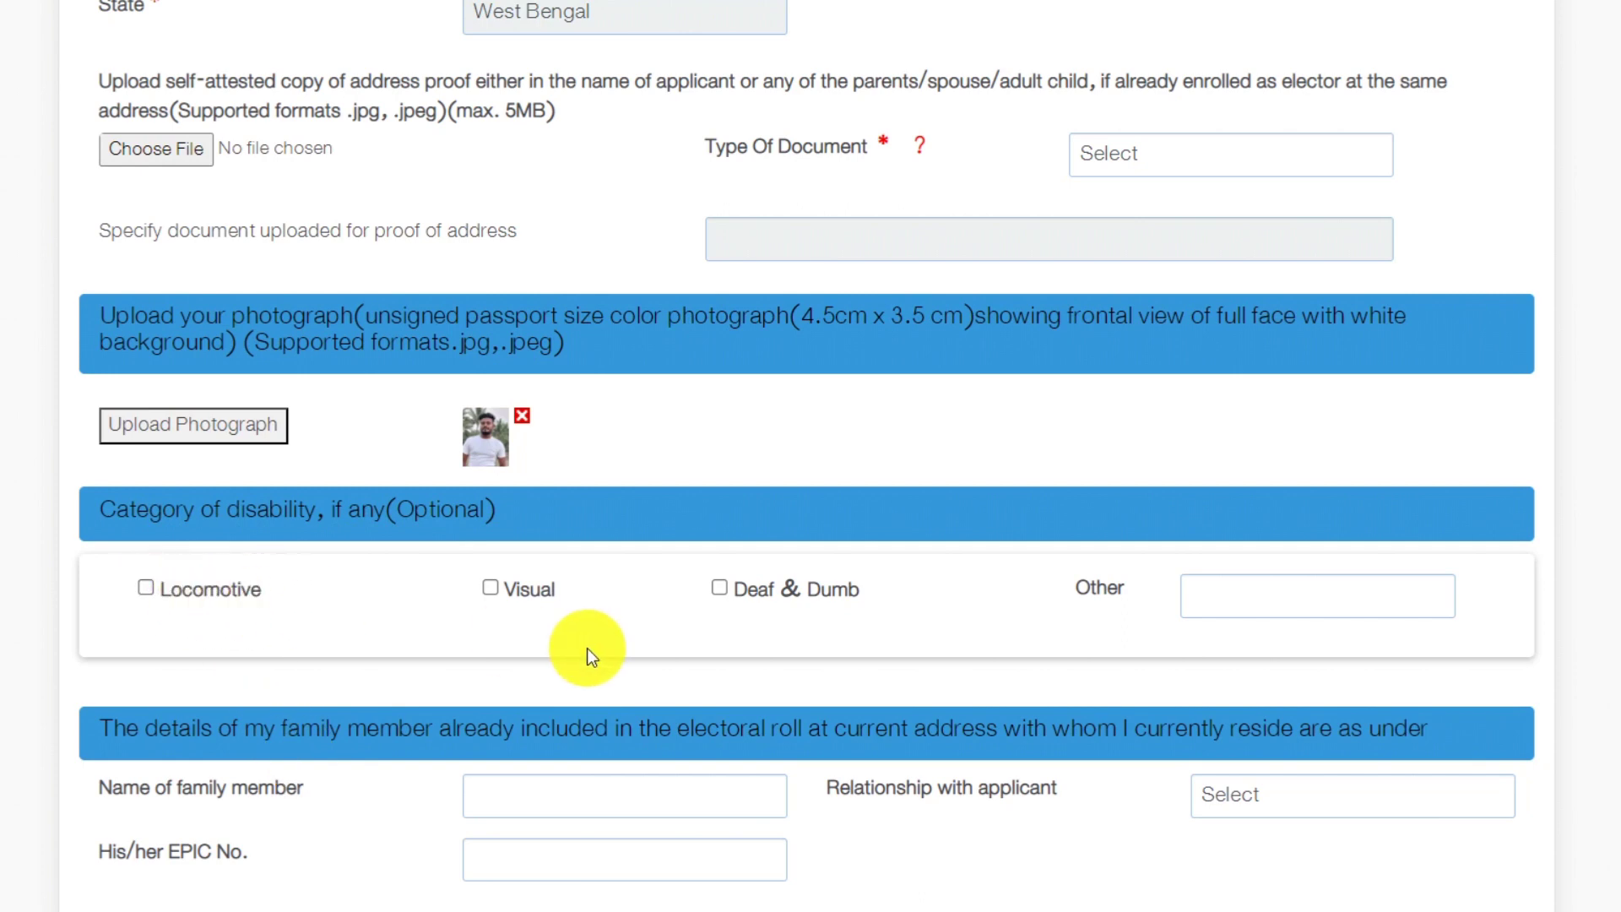
Examine the relationship choices and the other fields for the family member already included in the electoral roll.
{"action": "scroll", "coordinate": [454, 481], "scroll_direction": "down", "scroll_amount": 2}
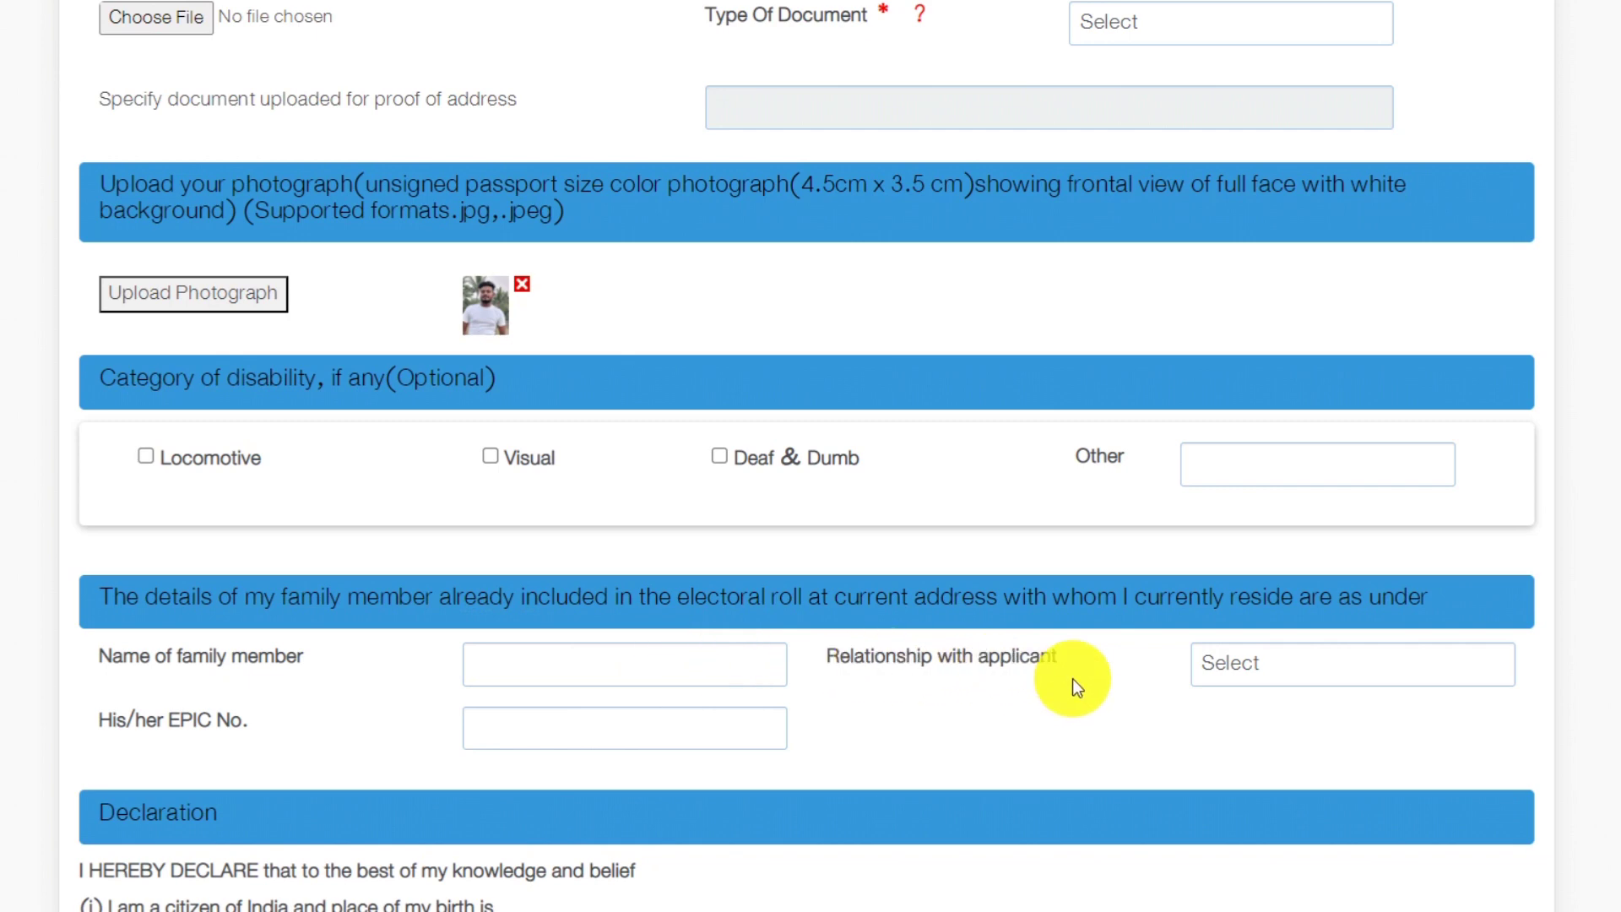
{"action": "left_click", "coordinate": [1255, 664]}
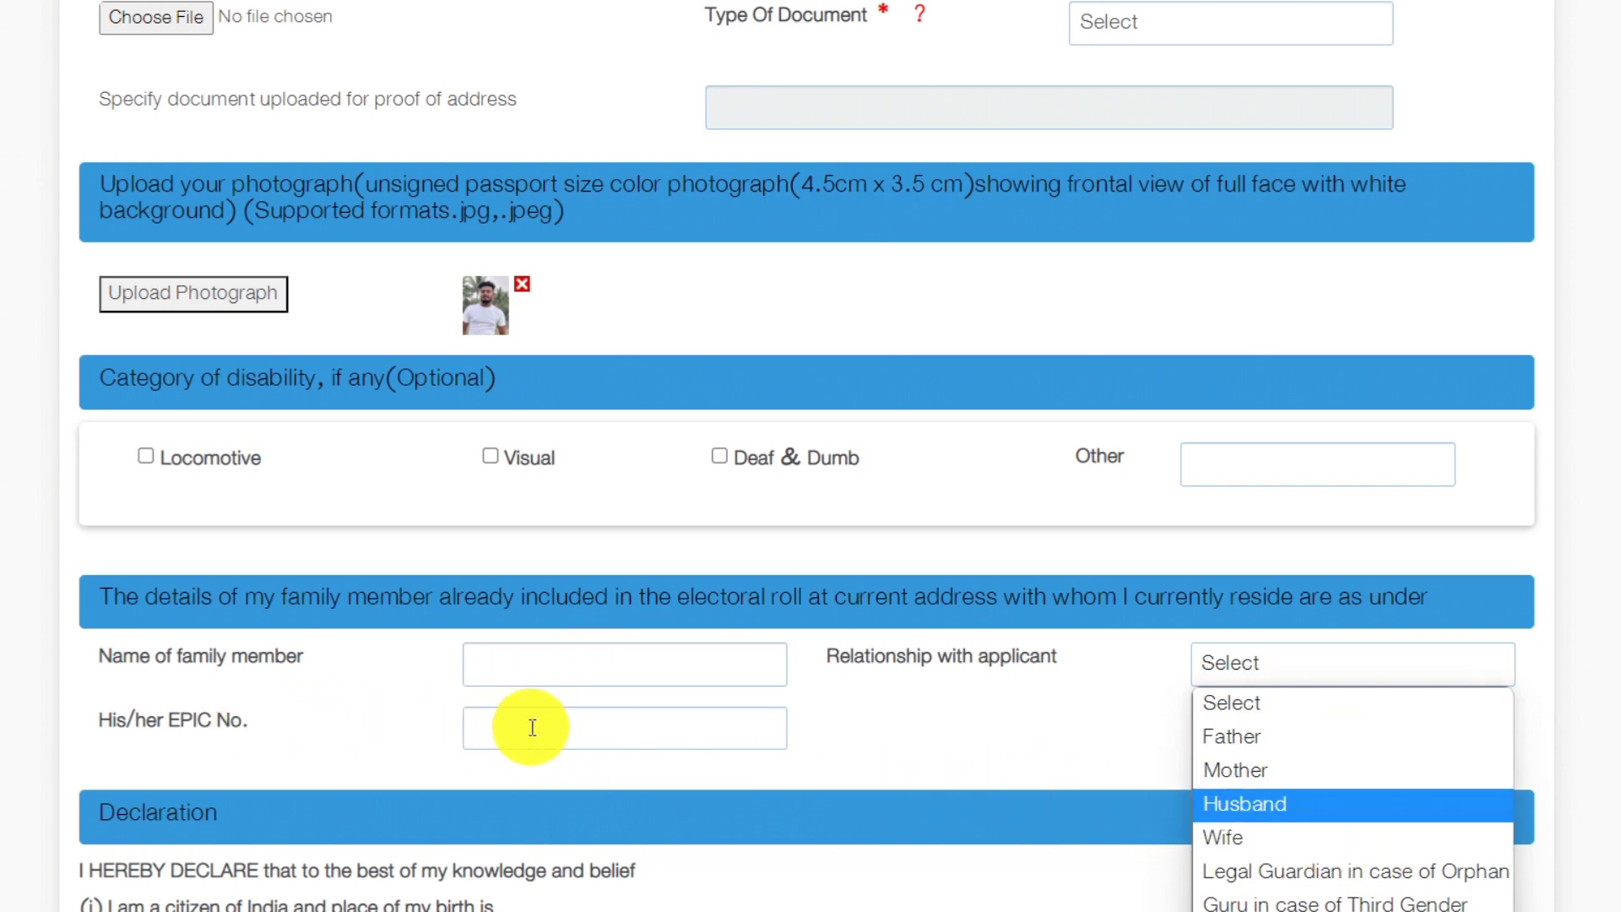
{"action": "scroll", "coordinate": [531, 728], "scroll_direction": "down", "scroll_amount": 3}
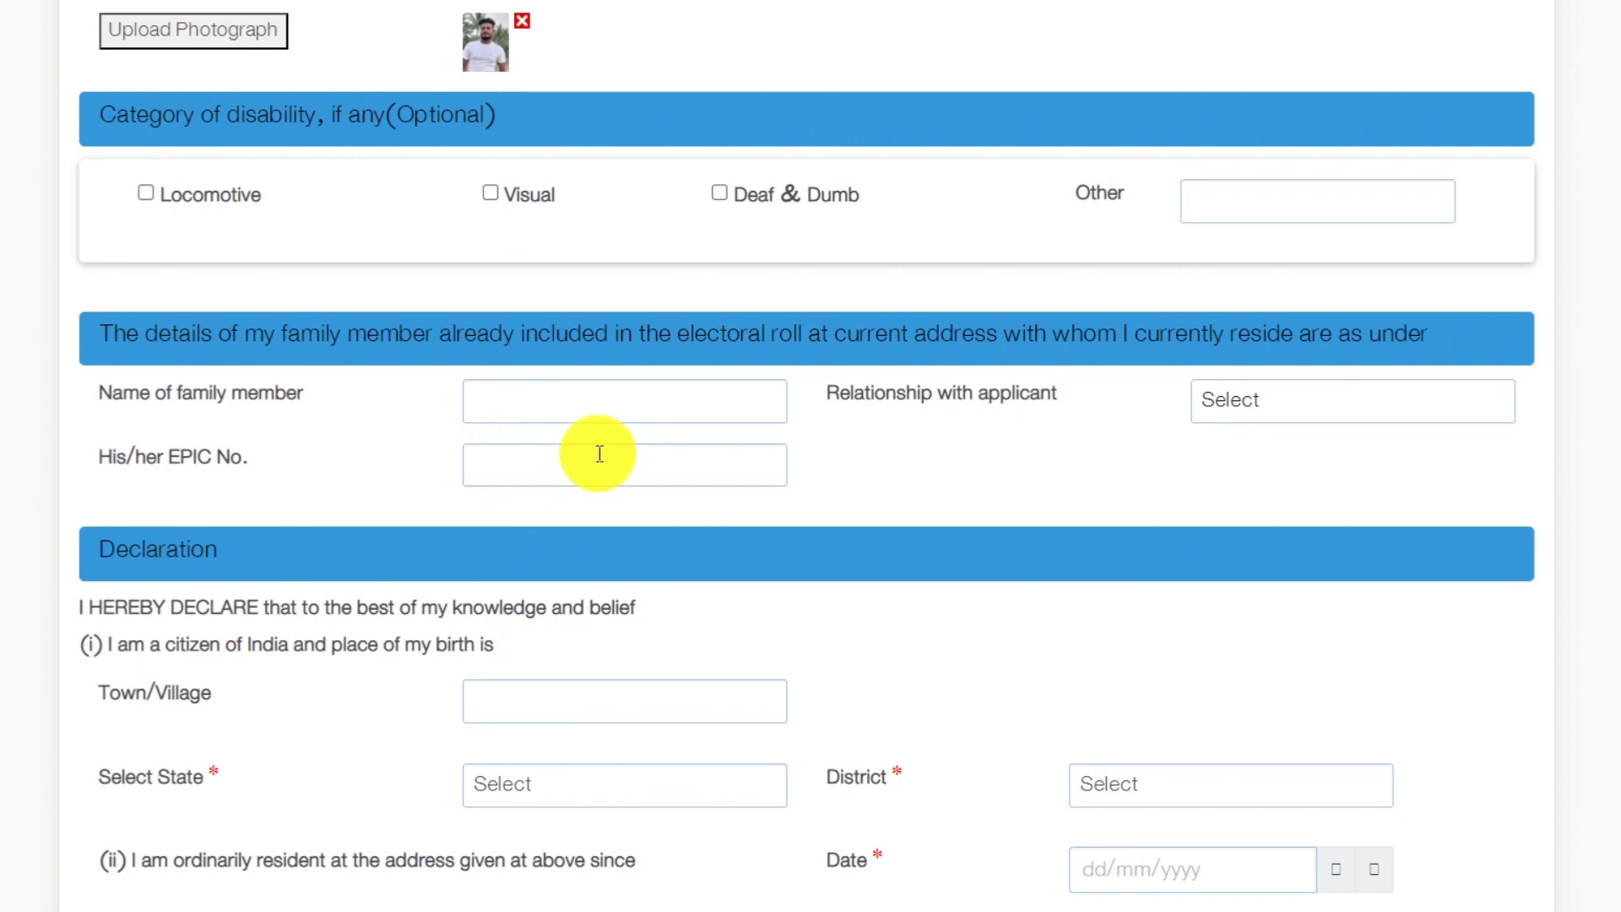
Go through the declaration, captcha and notes of Form 6 and request the preview and submission of the application.
{"action": "scroll", "coordinate": [199, 206], "scroll_direction": "down", "scroll_amount": 3}
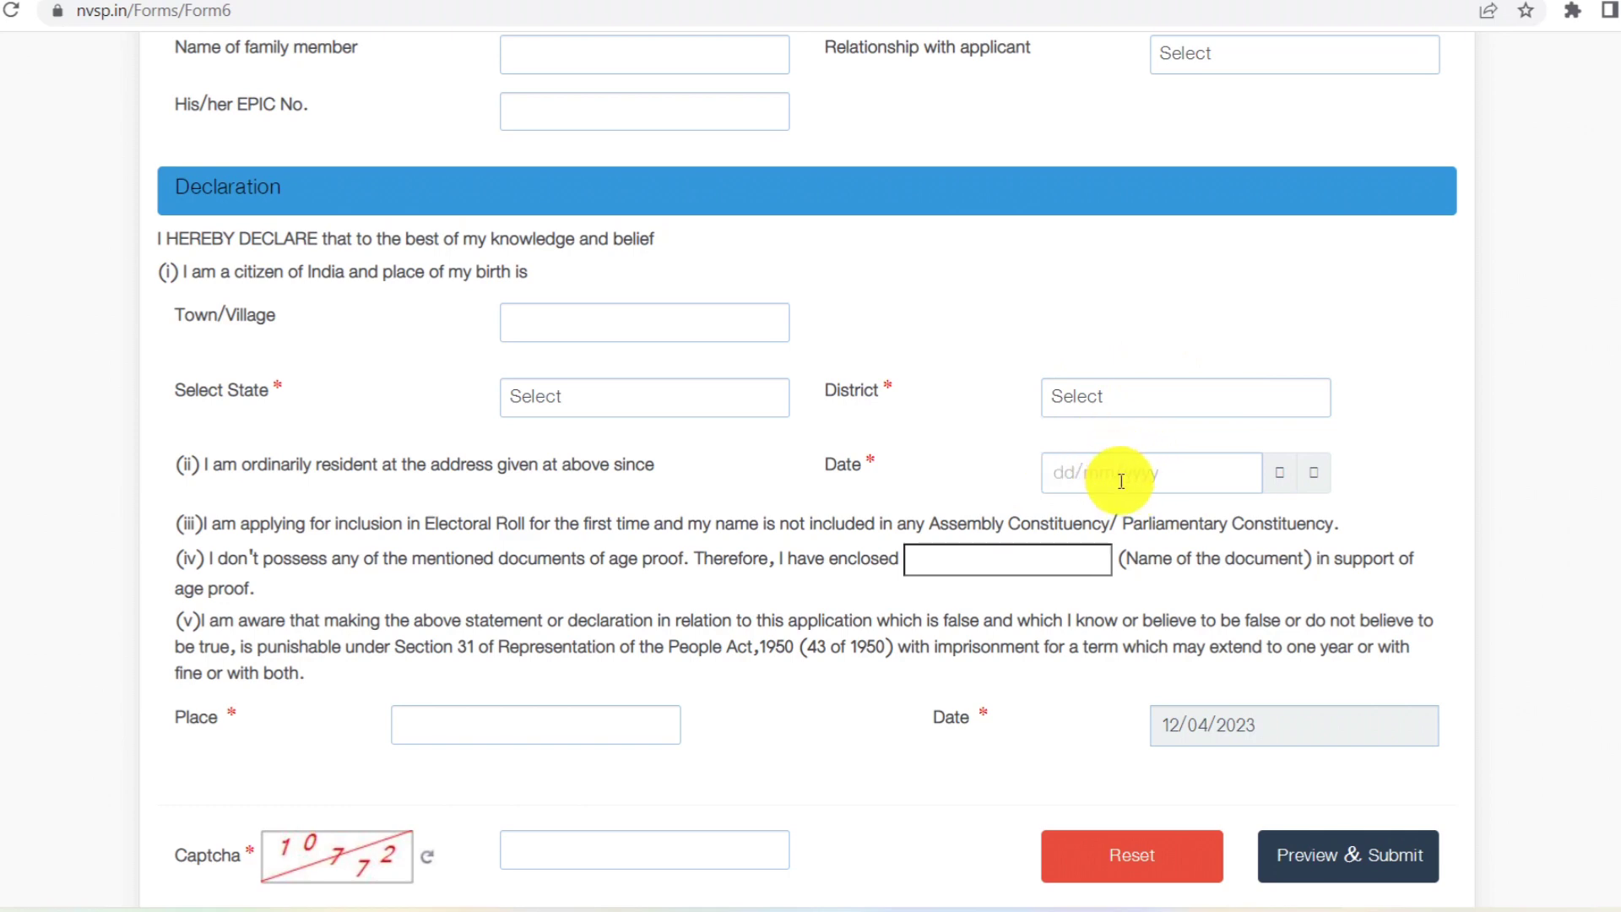
{"action": "scroll", "coordinate": [1123, 481], "scroll_direction": "down", "scroll_amount": 2}
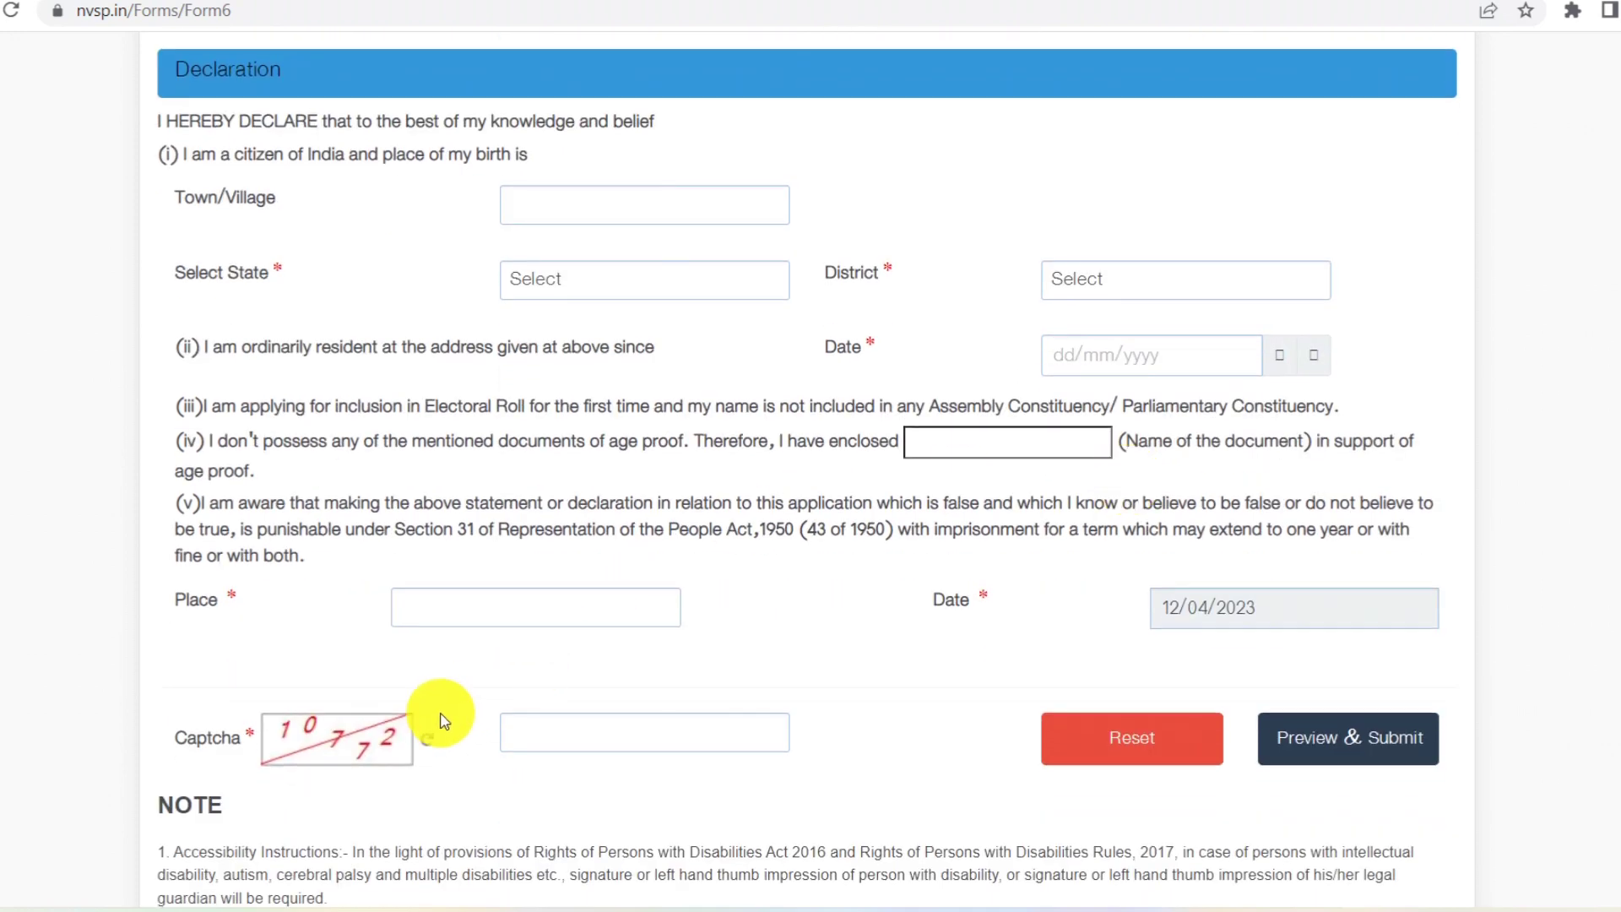
{"action": "scroll", "coordinate": [282, 644], "scroll_direction": "down", "scroll_amount": 2}
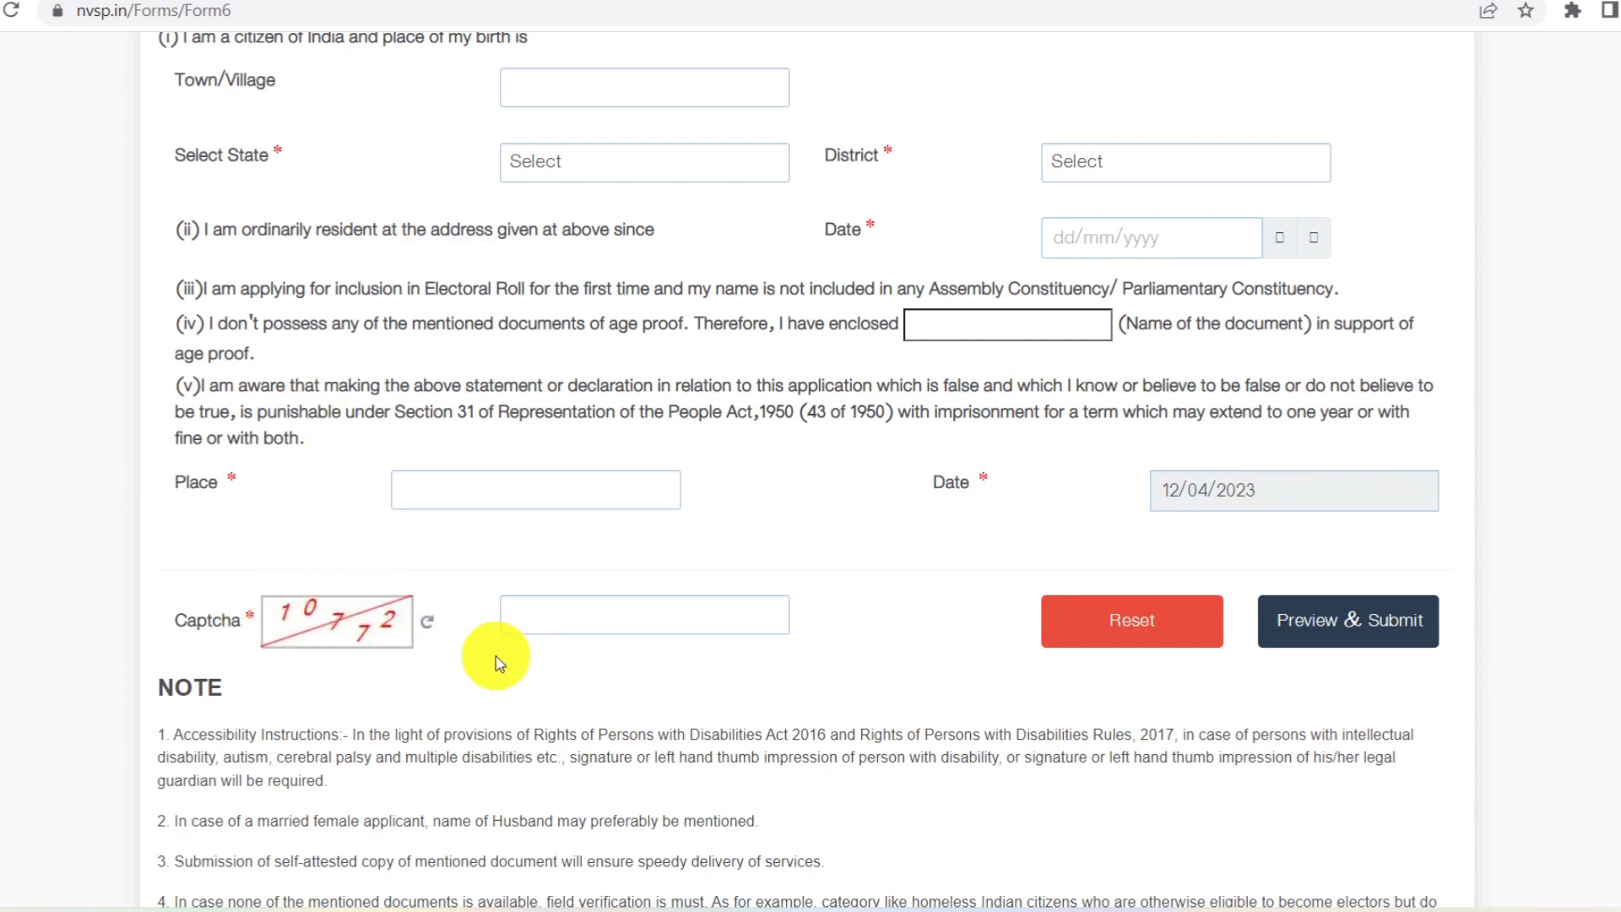
{"action": "scroll", "coordinate": [1174, 337], "scroll_direction": "down", "scroll_amount": 4}
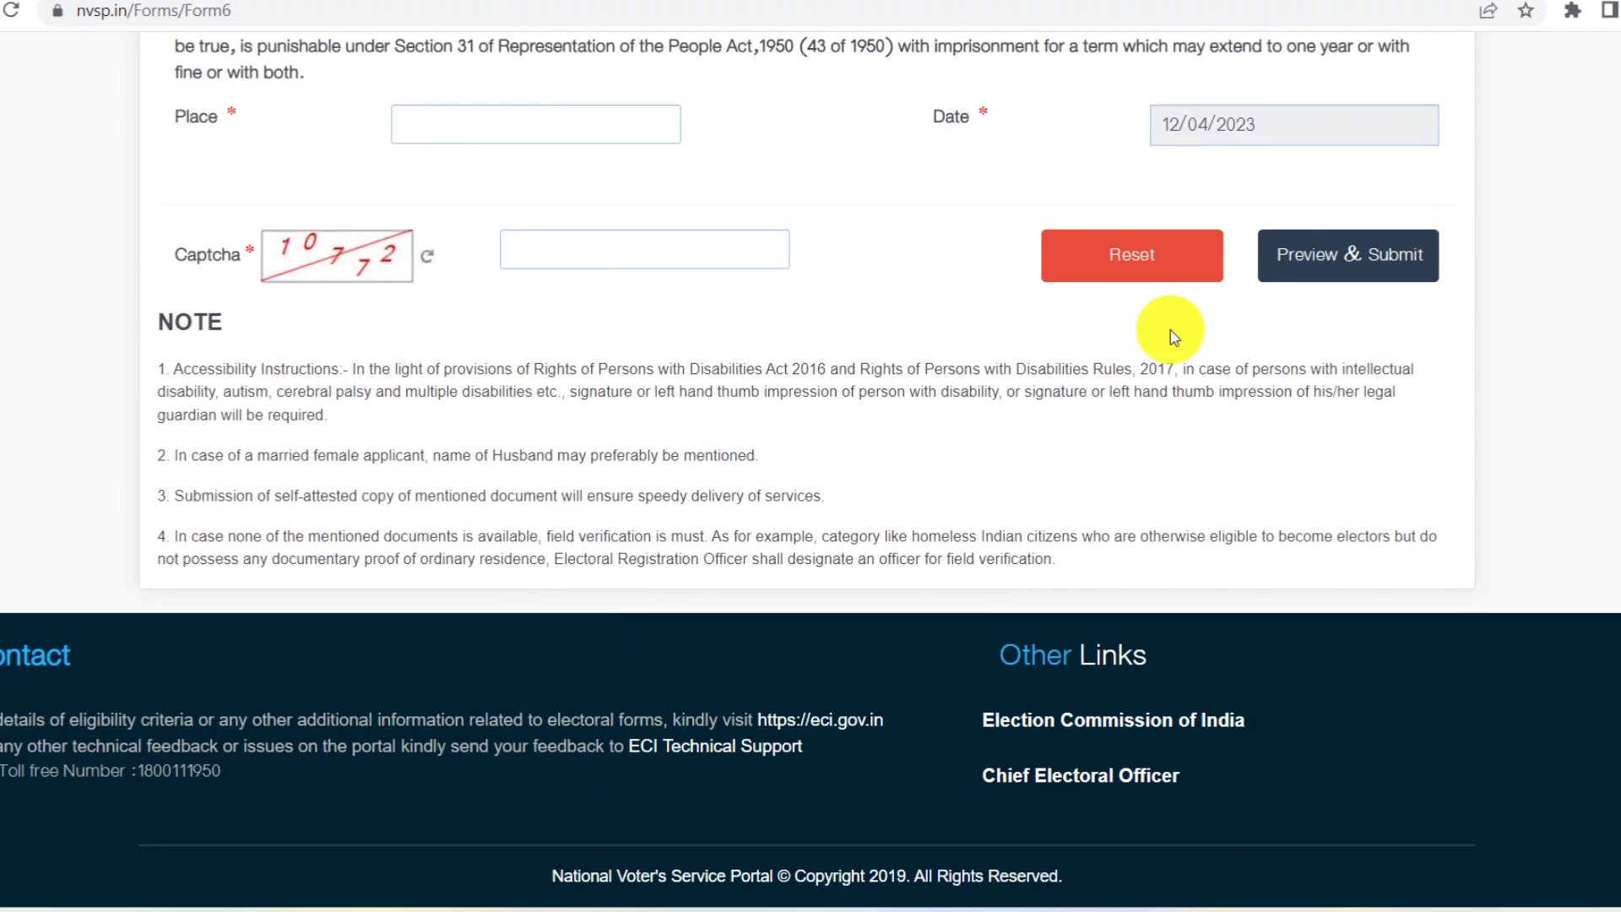
{"action": "left_click", "coordinate": [1313, 265]}
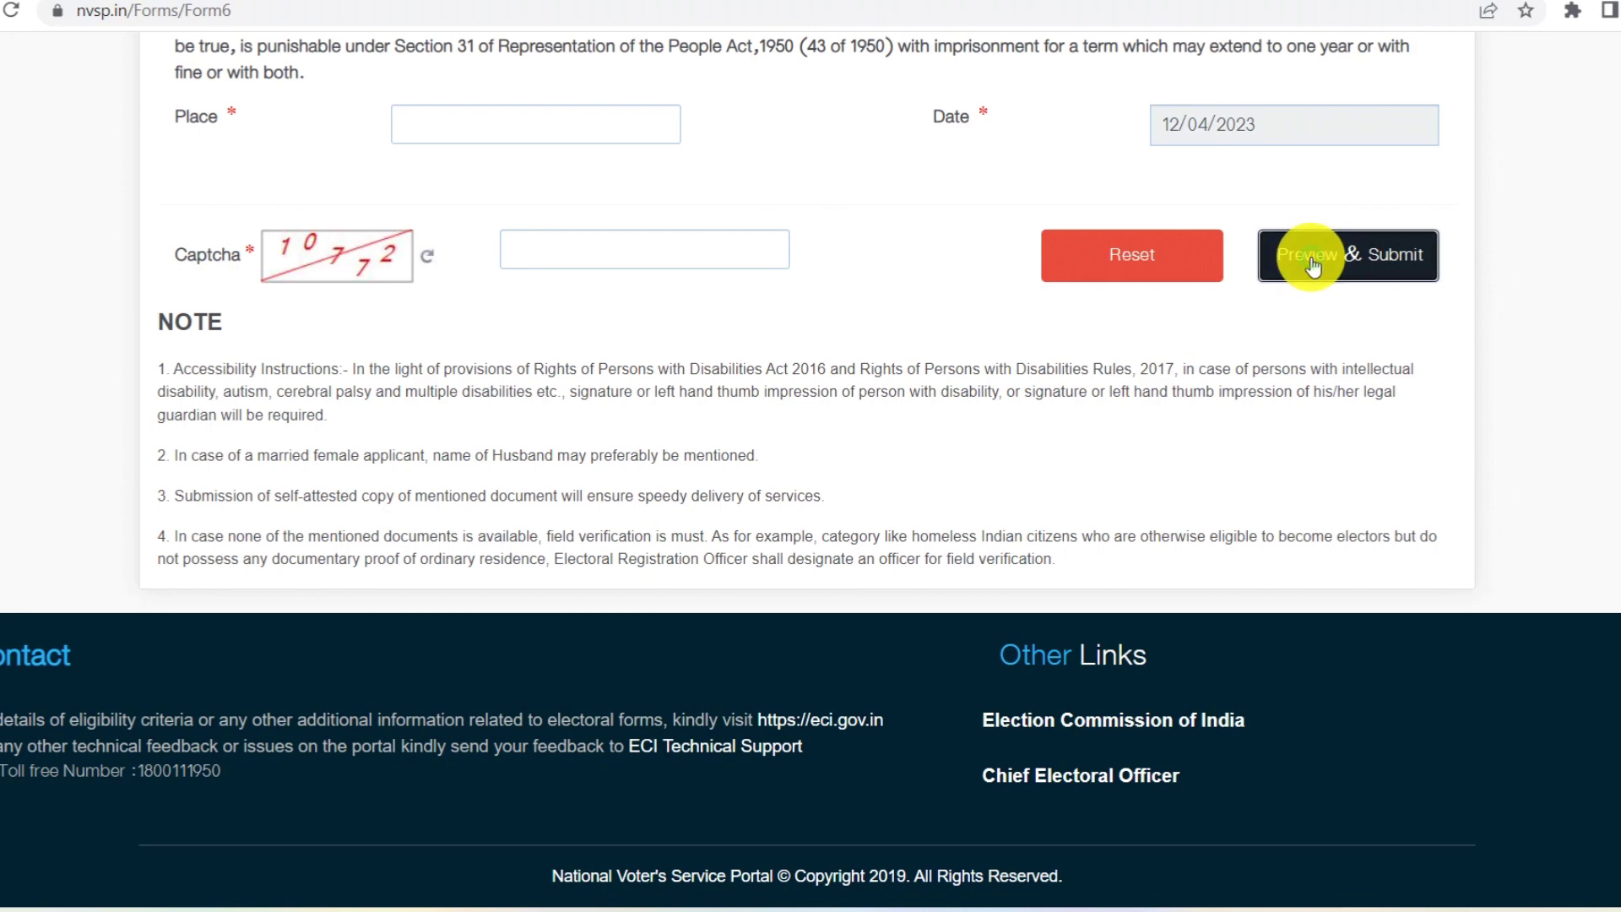